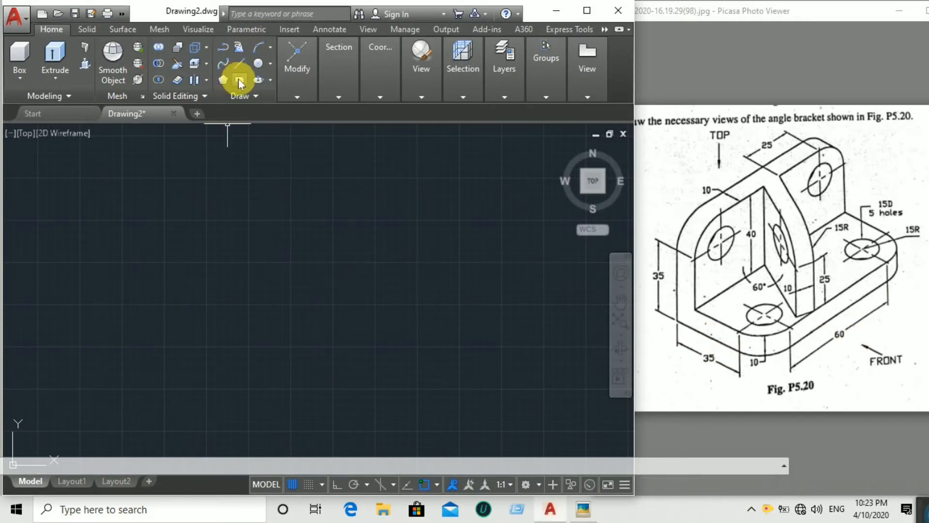
# Draw a 60 by 35 rectangle in the top view as the bracket's base outline
pyautogui.click(239, 80)
pyautogui.click(302, 206)
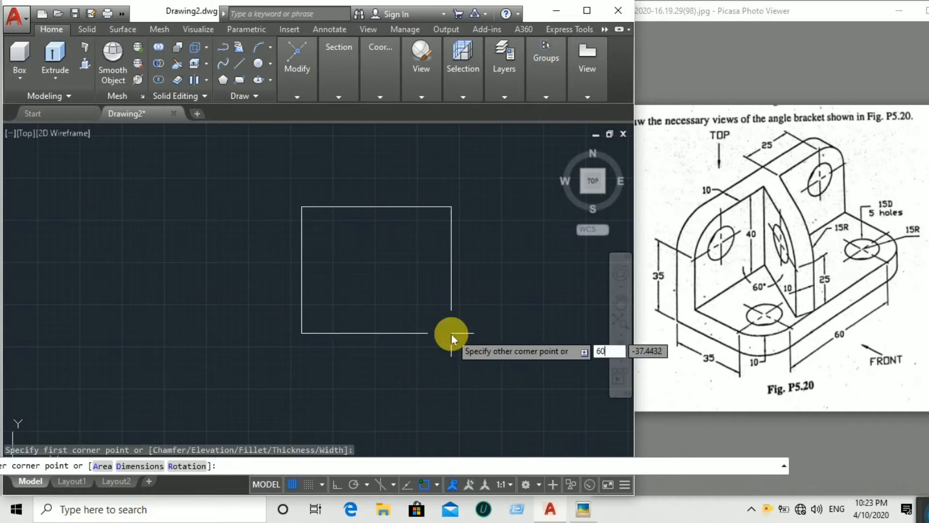
pyautogui.press('Tab')
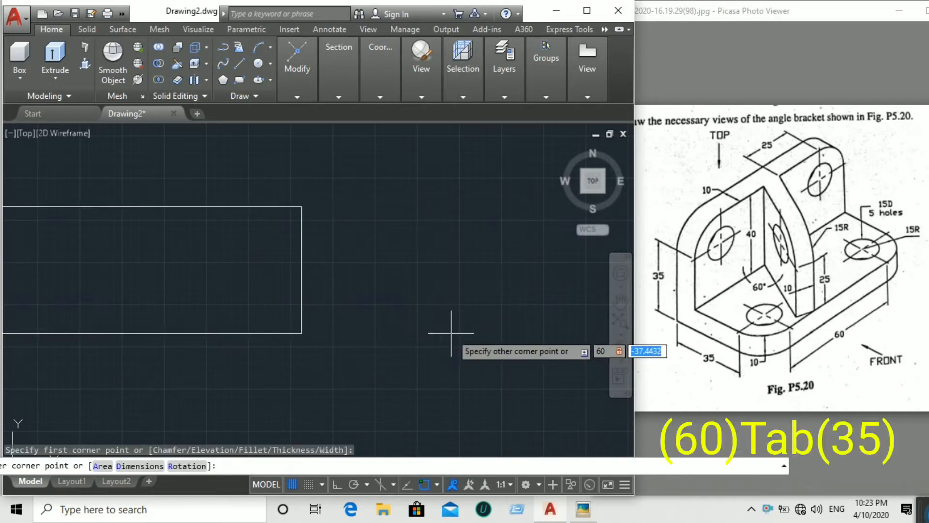
pyautogui.write('35')
pyautogui.press('Return')
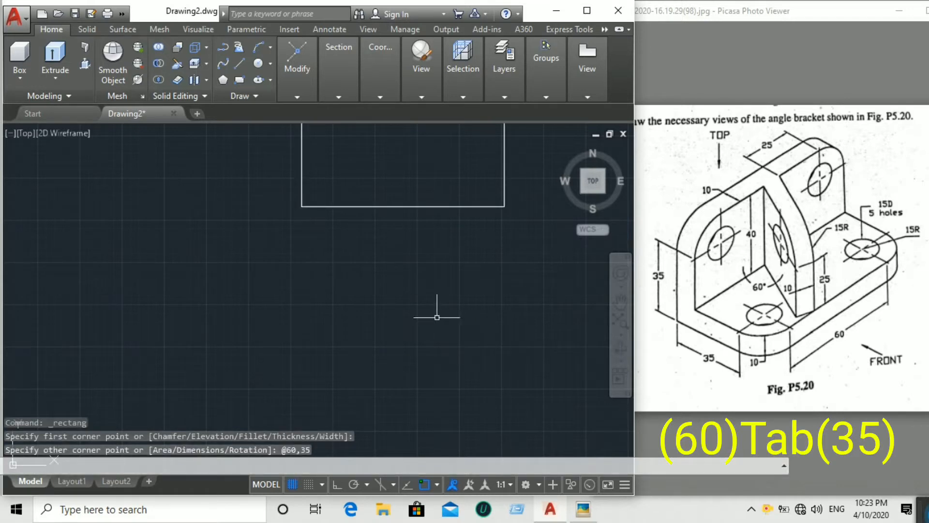
pyautogui.scroll(-3, 436, 316)
pyautogui.moveTo(445, 377); pyautogui.dragTo(393, 346, button='middle')
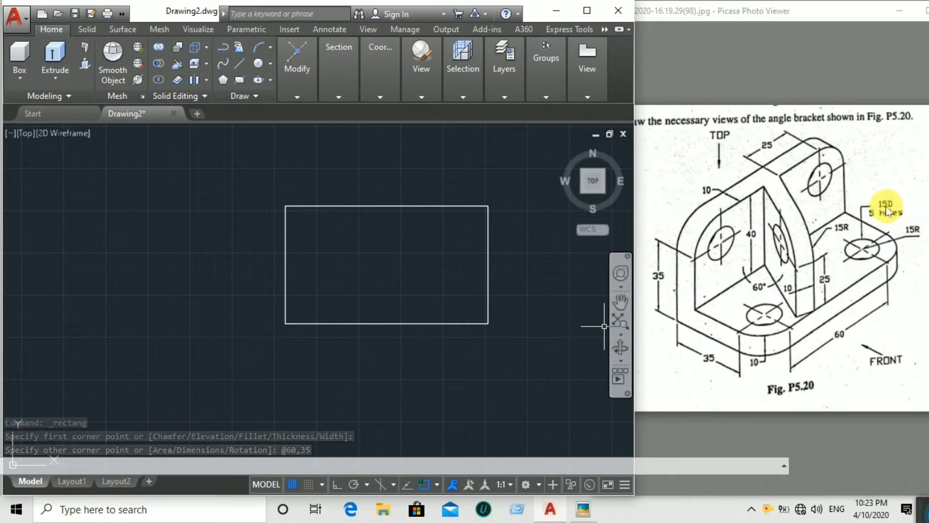
# Draw two concentric circles centred on the rectangle's lower-right corner, one with radius 15 and one with diameter 15
pyautogui.click(258, 63)
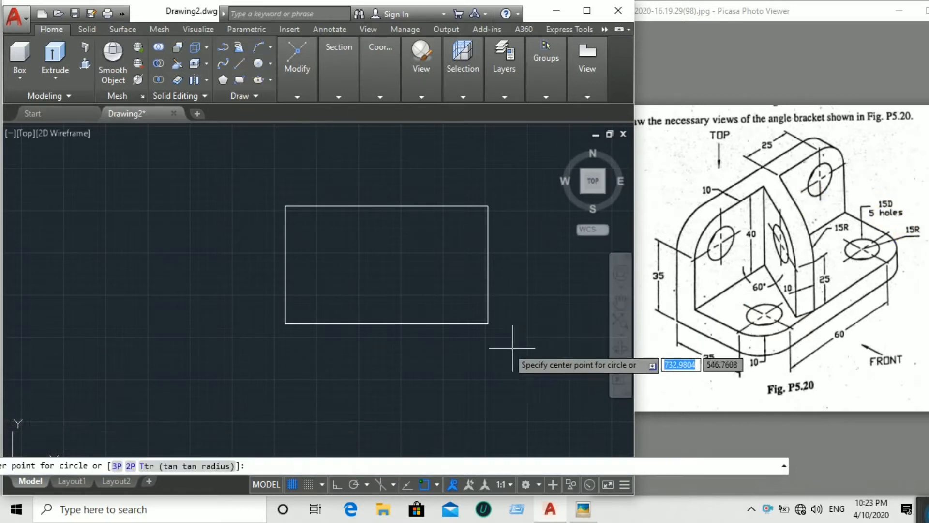
pyautogui.click(487, 323)
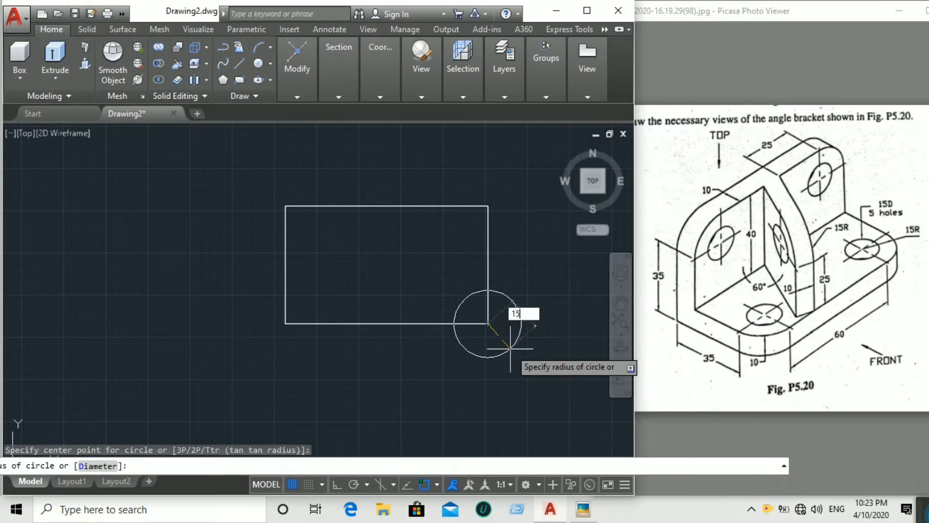
pyautogui.press('Return')
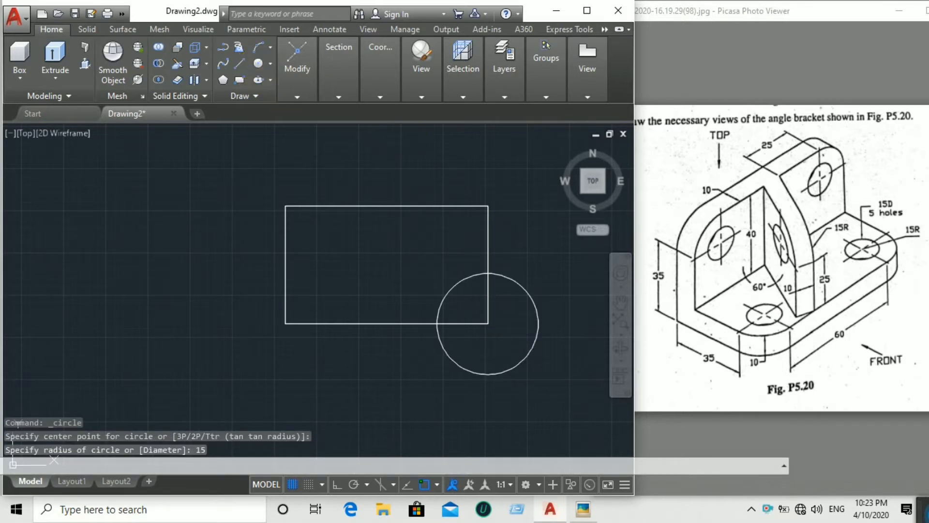
pyautogui.click(258, 64)
pyautogui.click(488, 323)
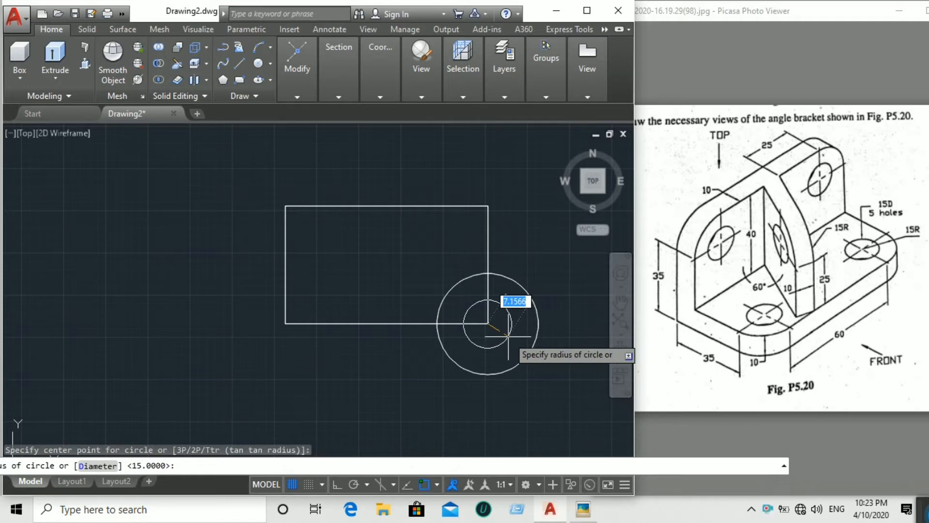
pyautogui.write('d')
pyautogui.press('Return')
pyautogui.write('15')
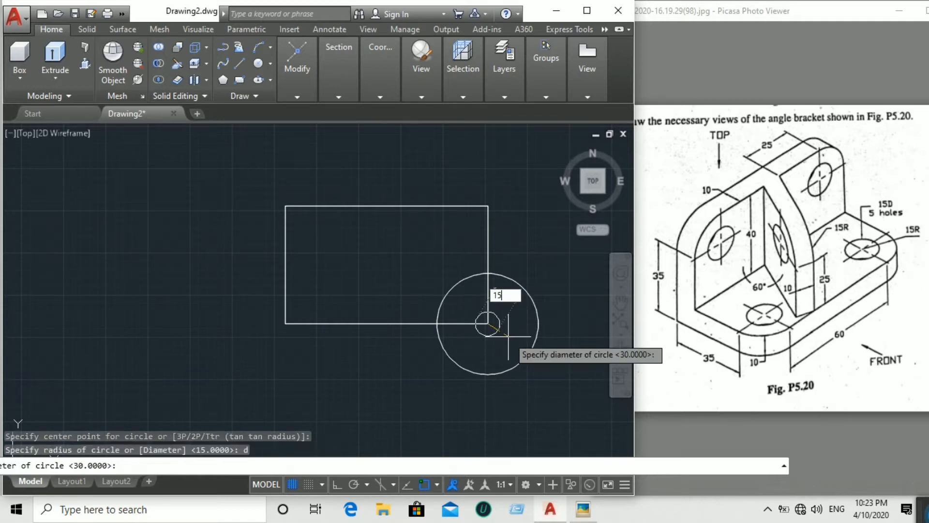
pyautogui.press('Return')
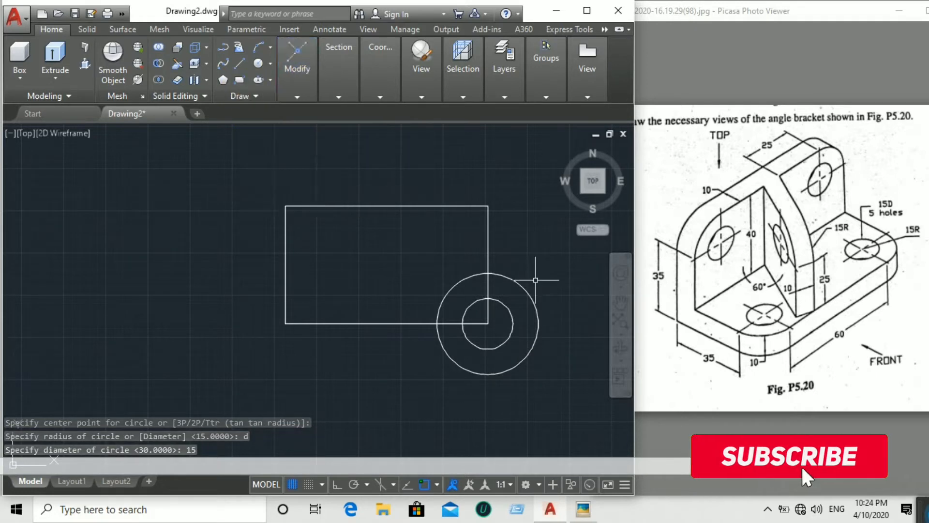
# Mirror both circles about the vertical line through the midpoints of the rectangle's horizontal edges, with Ortho on and keeping the source objects
pyautogui.moveTo(535, 274)
pyautogui.mouseDown()
pyautogui.moveTo(498, 310)
pyautogui.moveTo(534, 257)
pyautogui.mouseUp()
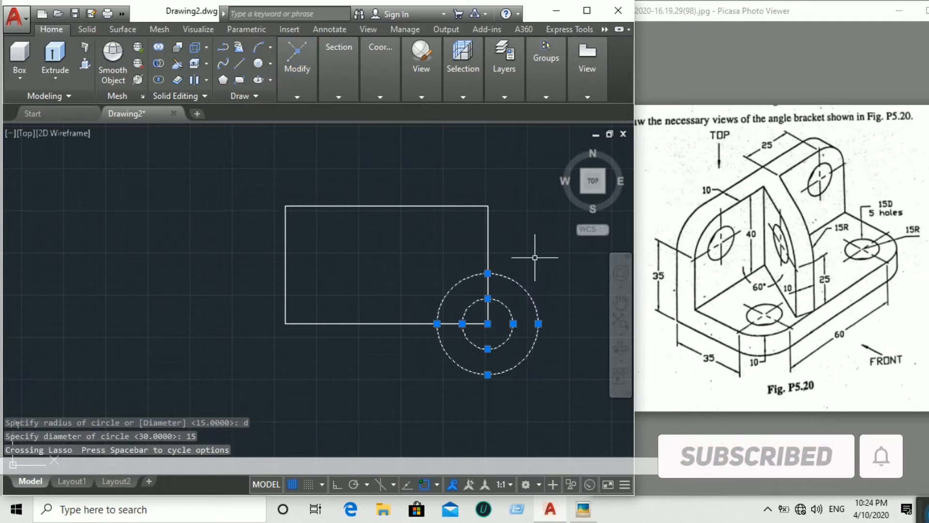
pyautogui.write('mi')
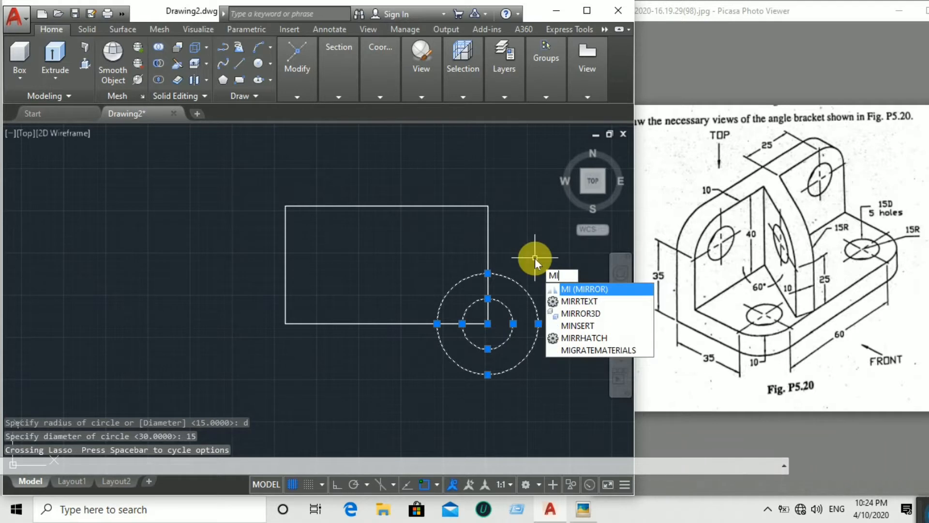
pyautogui.press('Return')
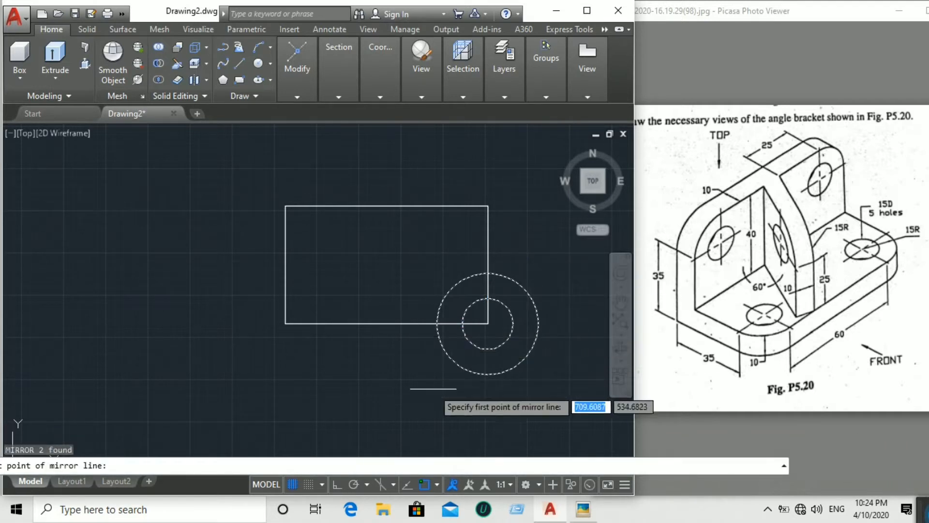
pyautogui.click(331, 477)
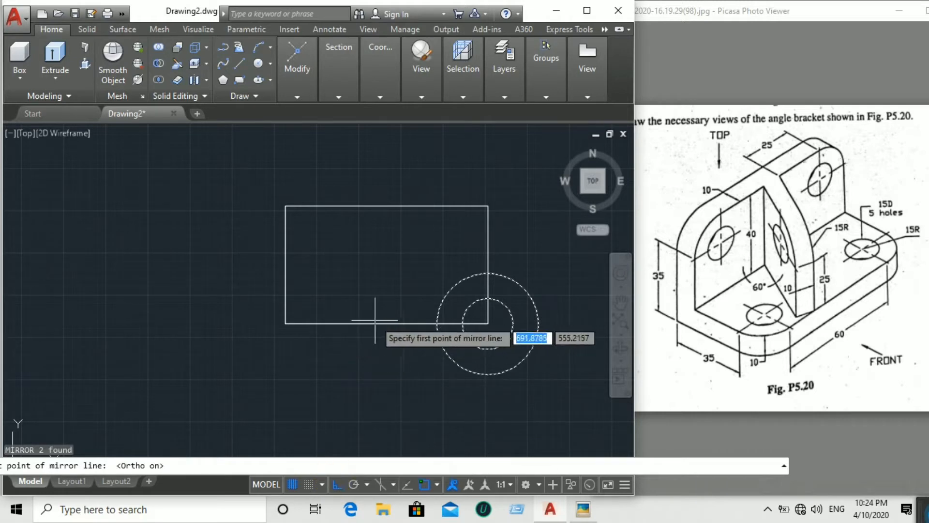
pyautogui.click(386, 323)
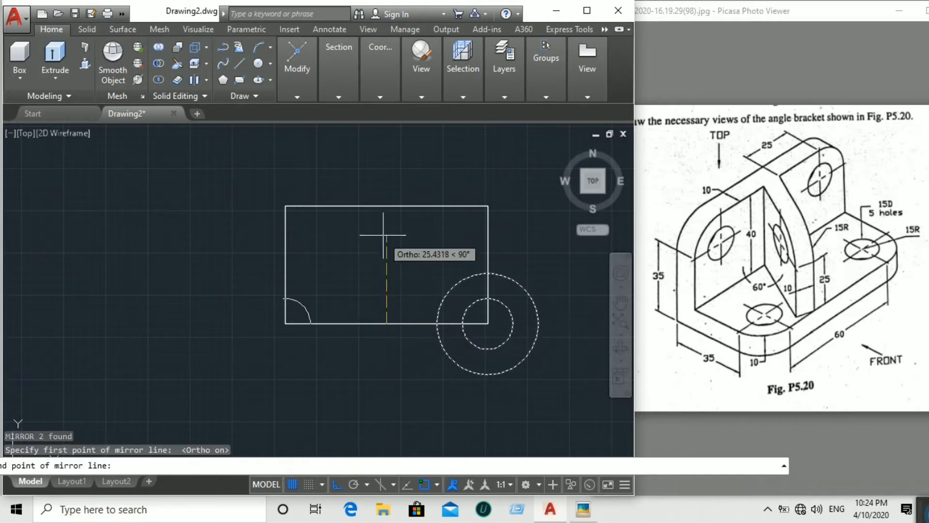
pyautogui.click(386, 205)
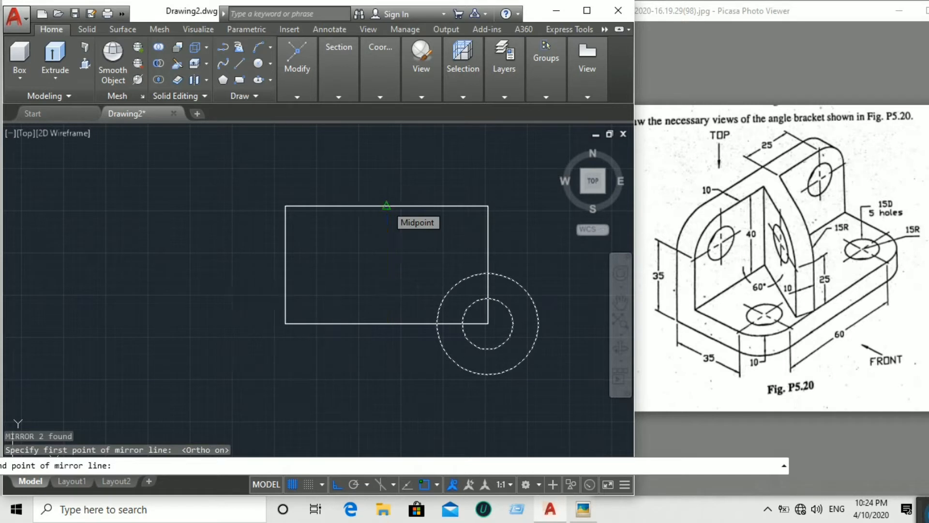
pyautogui.click(386, 206)
pyautogui.write('n')
pyautogui.press('Return')
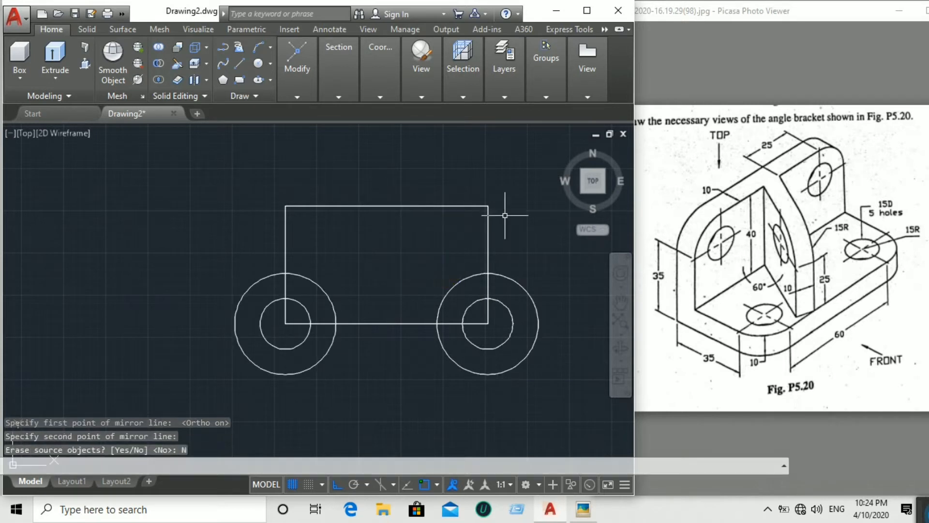
# Draw a horizontal line joining the bottom quadrants of the two outer circles
pyautogui.moveTo(517, 212); pyautogui.dragTo(417, 204, button='middle')
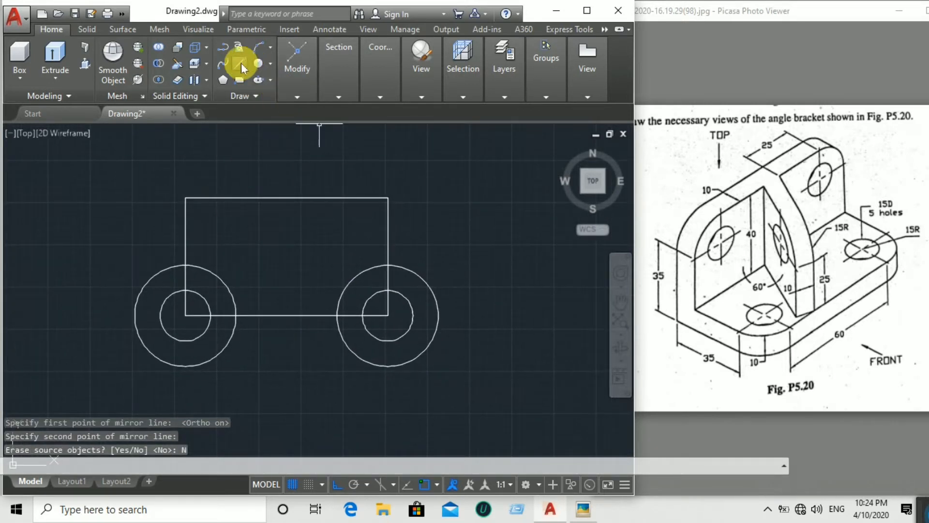
pyautogui.click(240, 63)
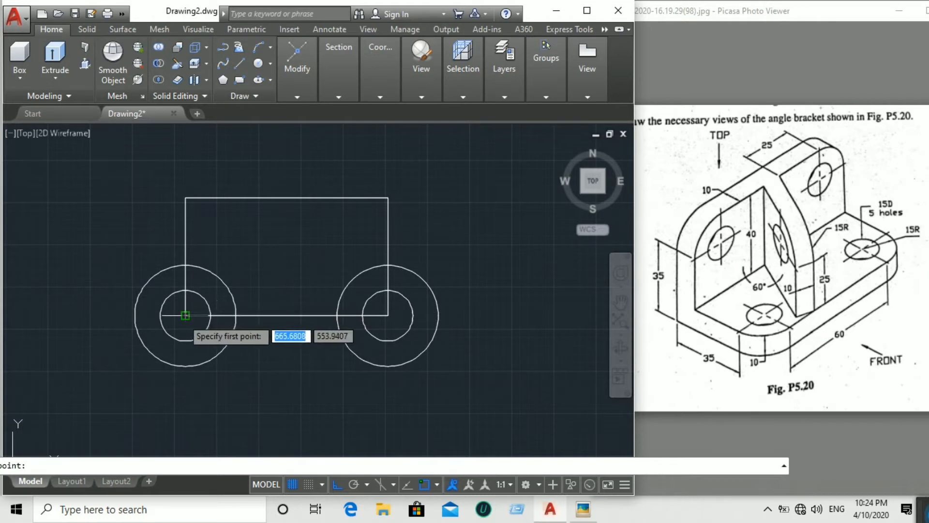
pyautogui.click(186, 366)
pyautogui.rightClick(381, 383)
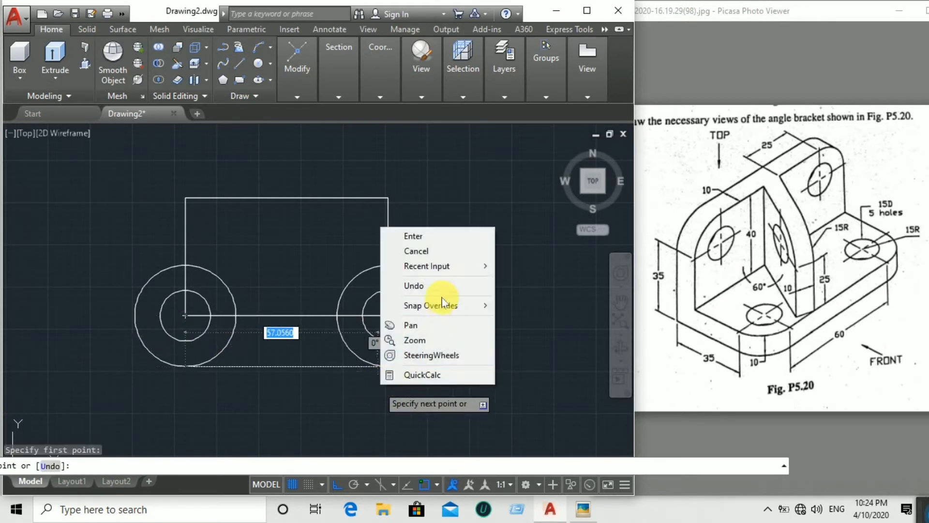
pyautogui.moveTo(450, 306)
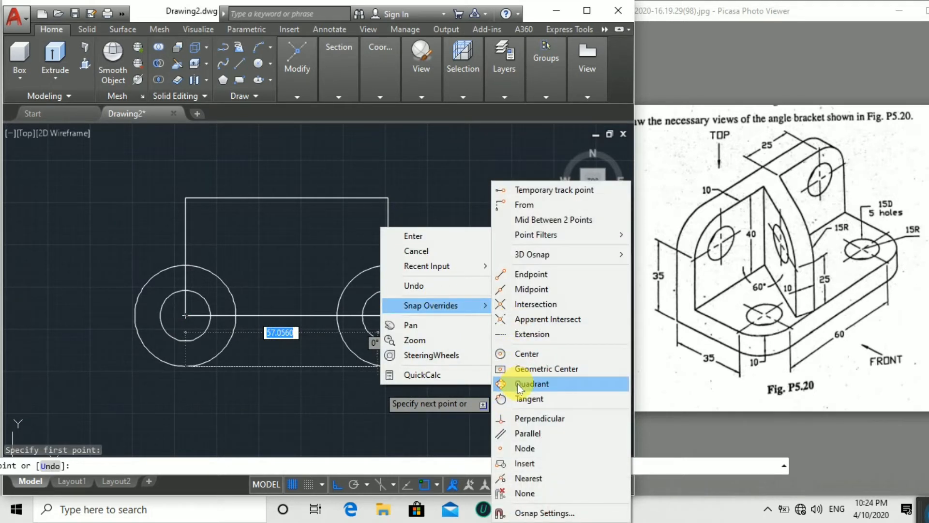
pyautogui.click(518, 384)
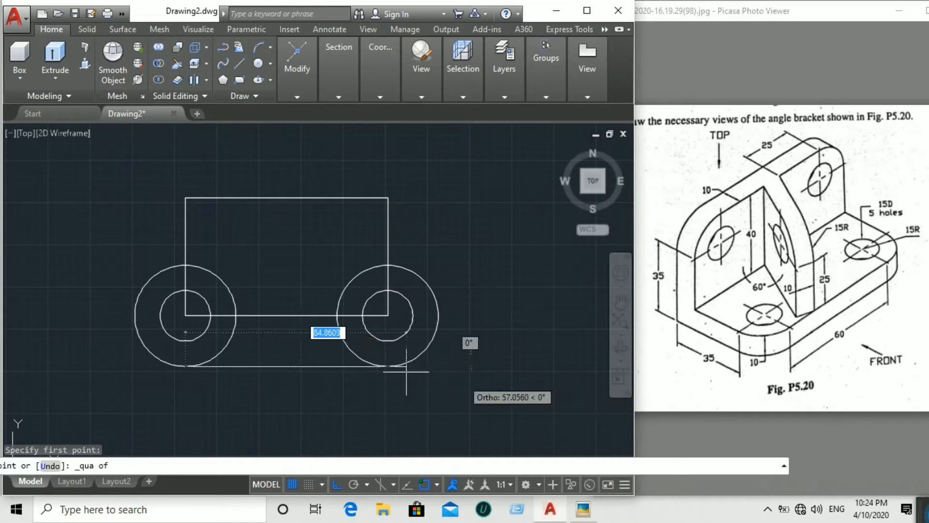
pyautogui.click(388, 366)
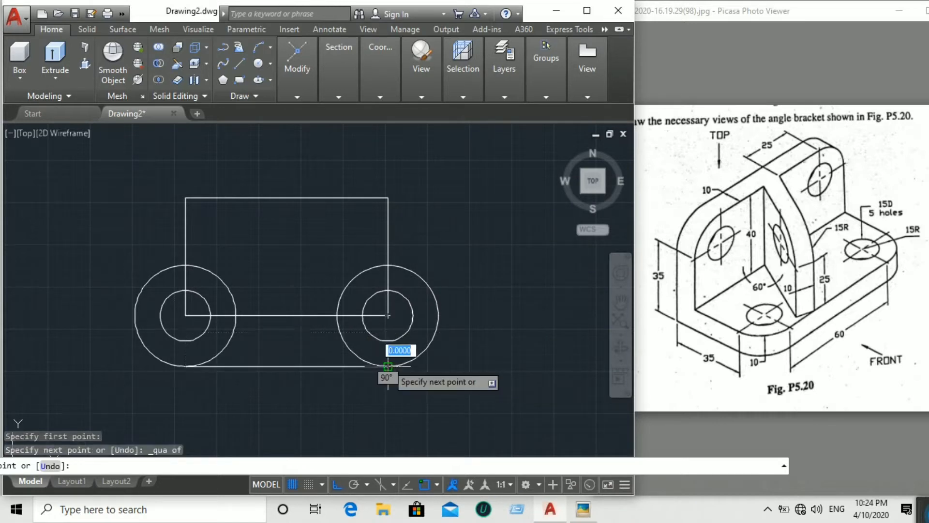
pyautogui.rightClick(388, 366)
pyautogui.click(407, 218)
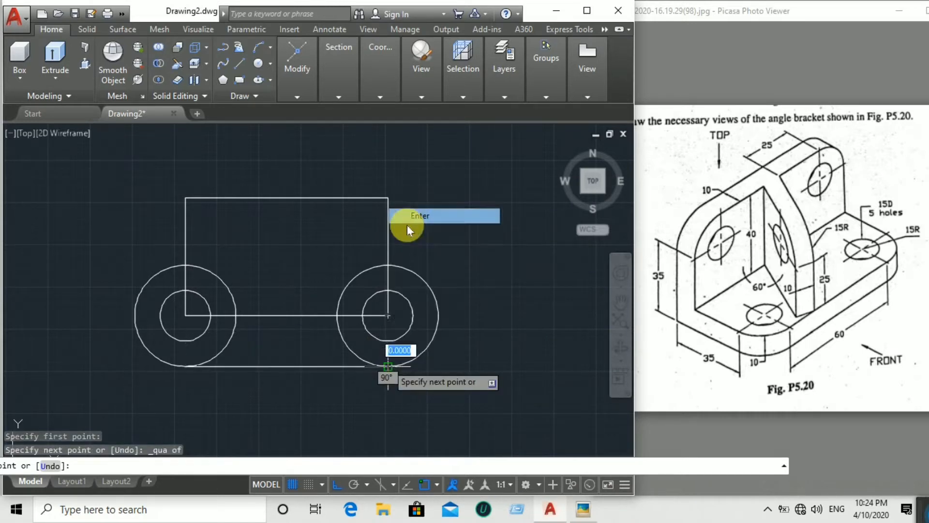
# Draw a line 35 upward from the right quadrant of the right outer circle and continue it to the rectangle's upper-right corner
pyautogui.click(239, 63)
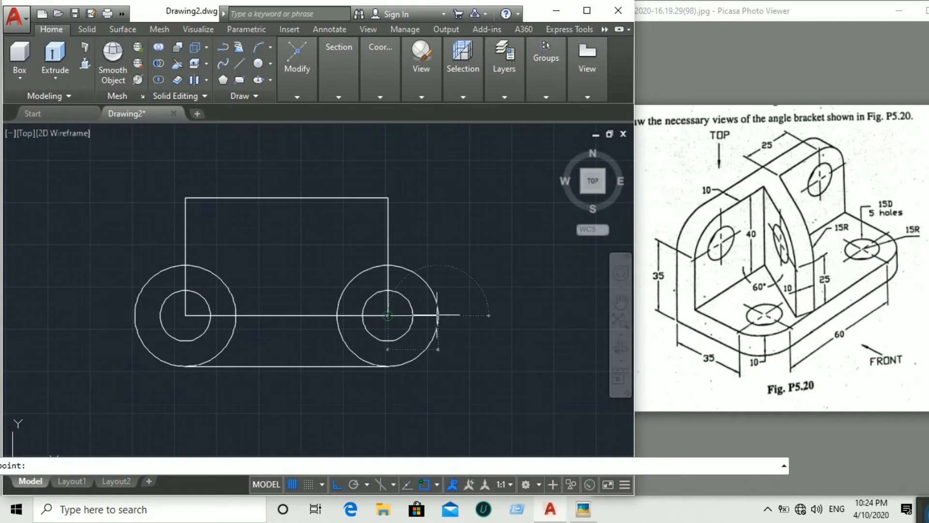
pyautogui.click(438, 315)
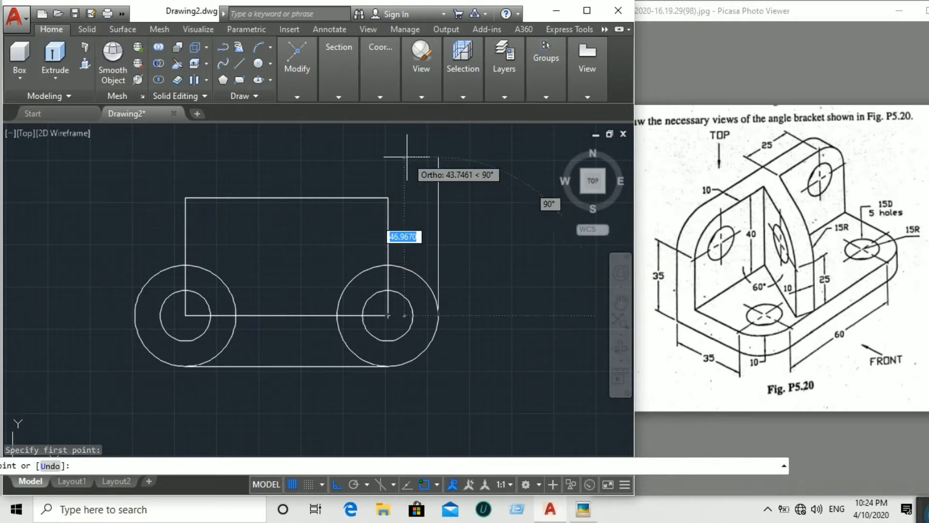
pyautogui.write('35')
pyautogui.press('Return')
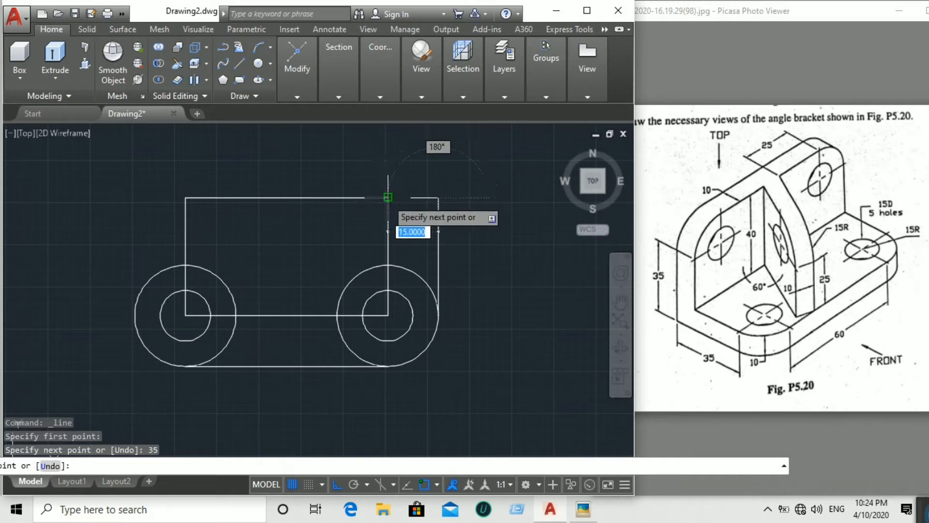
pyautogui.click(388, 197)
pyautogui.rightClick(389, 196)
pyautogui.click(405, 204)
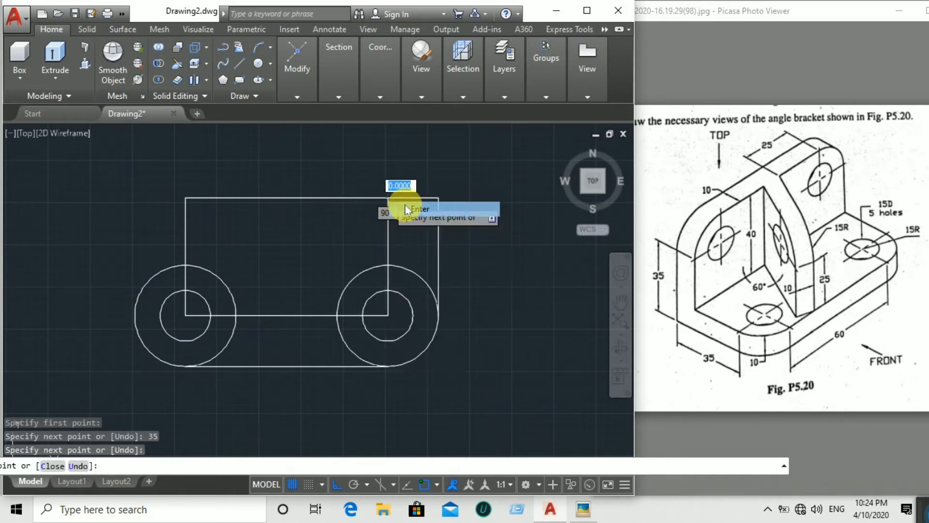
# Draw a line 35 upward from the left quadrant of the left outer circle and continue it to the rectangle's upper-left corner
pyautogui.click(239, 63)
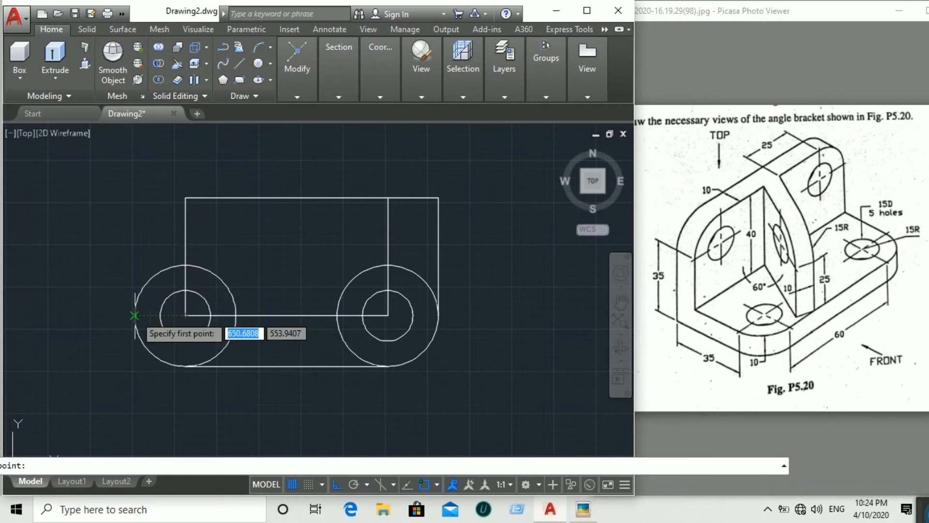
pyautogui.click(135, 315)
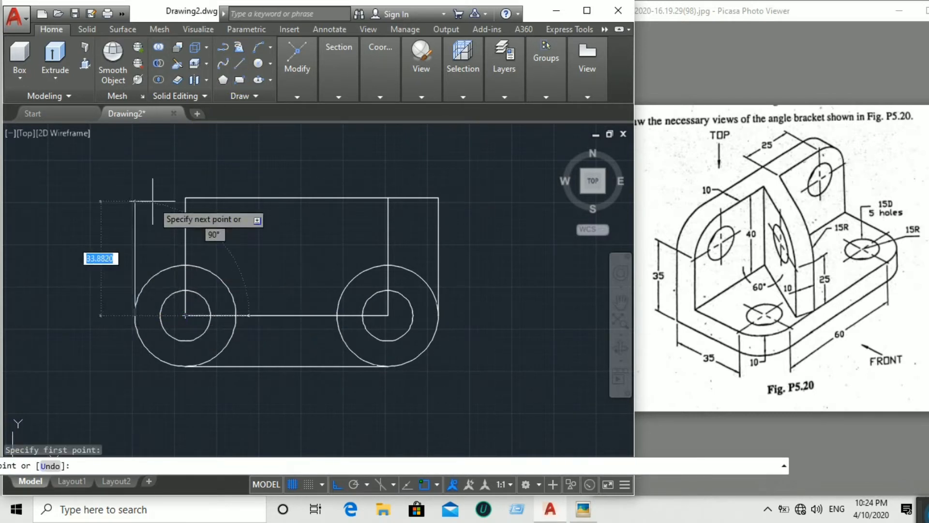
pyautogui.press('Return')
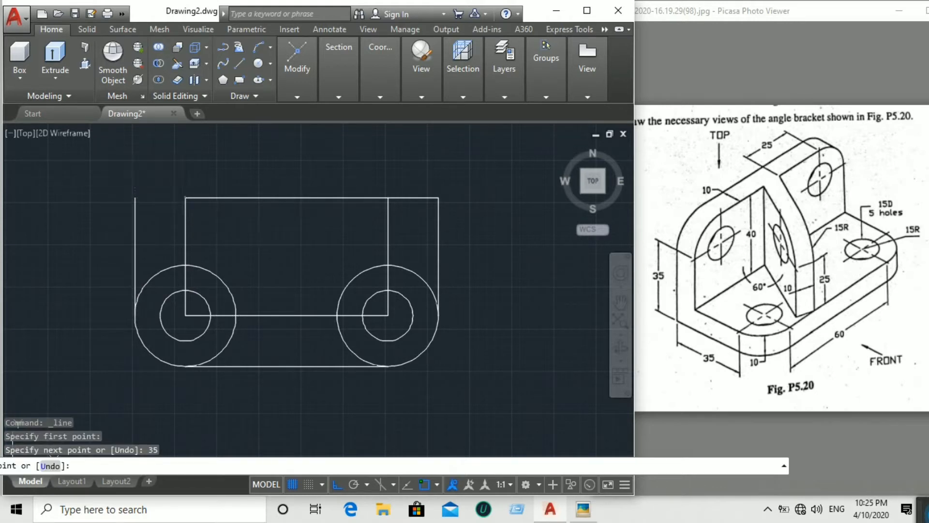
pyautogui.click(186, 197)
pyautogui.rightClick(185, 199)
pyautogui.click(291, 211)
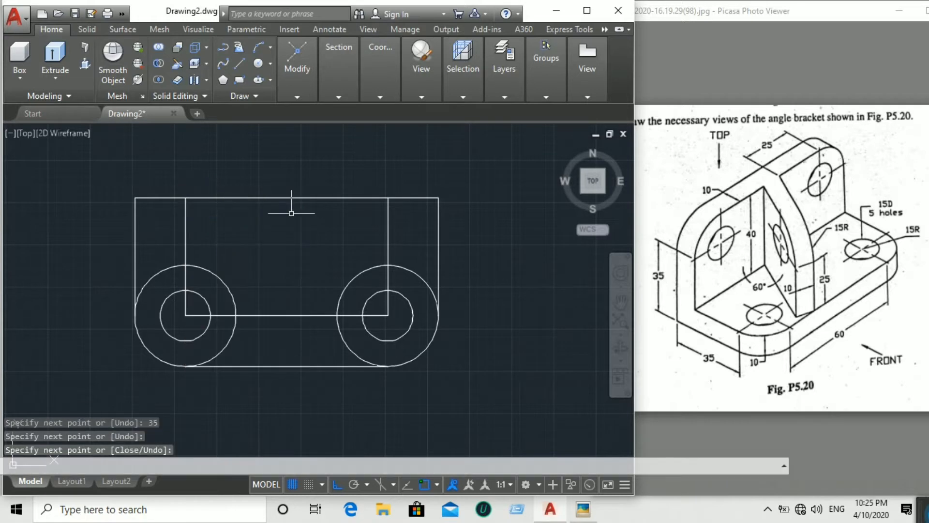
# Trim away the vertical line through the right-hand circles and the horizontal centre line between the circles, using all objects as cutting edges
pyautogui.click(337, 88)
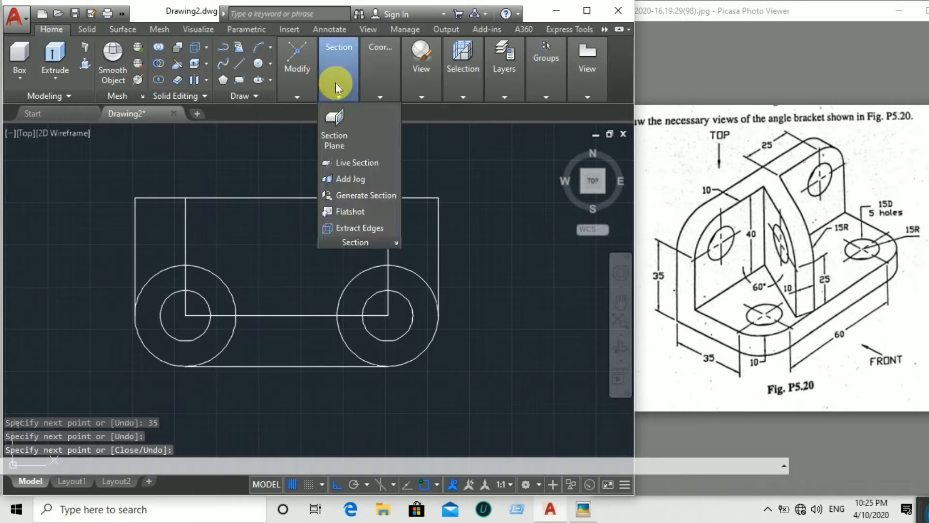
pyautogui.click(297, 82)
pyautogui.click(356, 111)
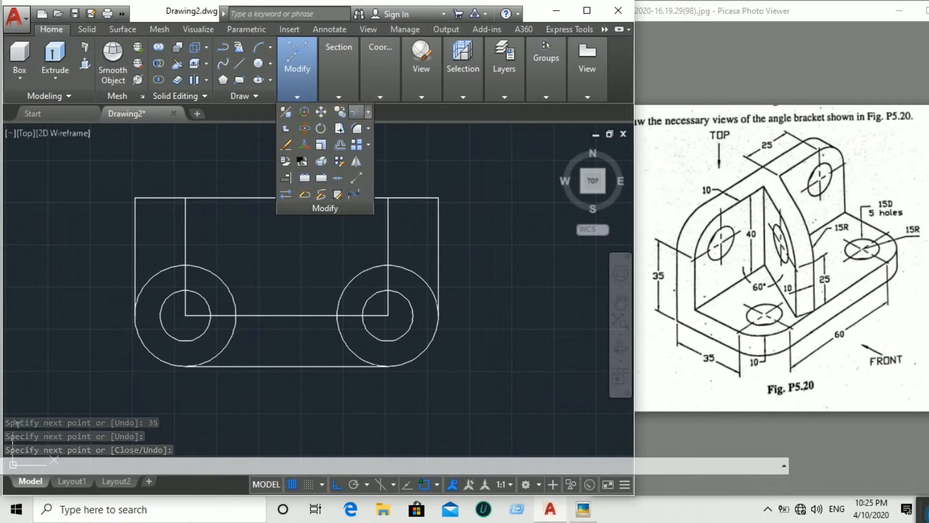
pyautogui.press('Return')
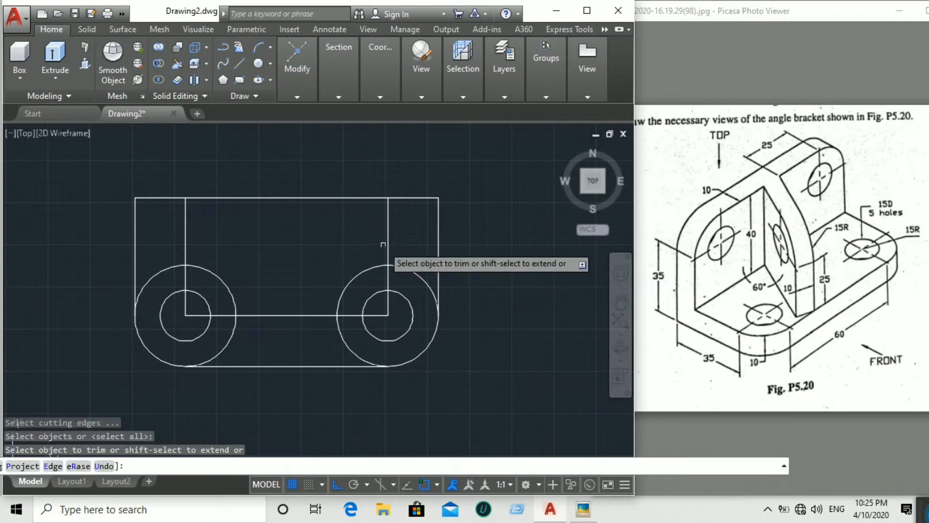
pyautogui.click(387, 277)
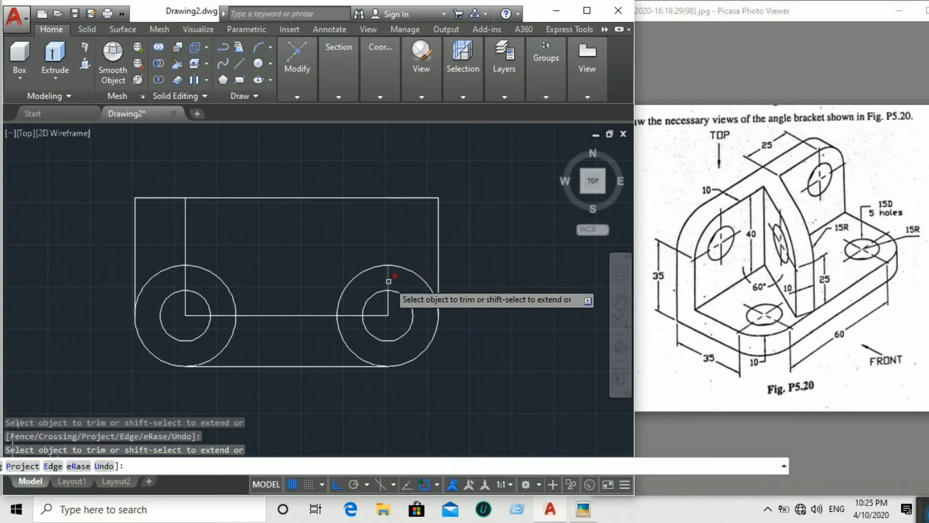
pyautogui.click(389, 303)
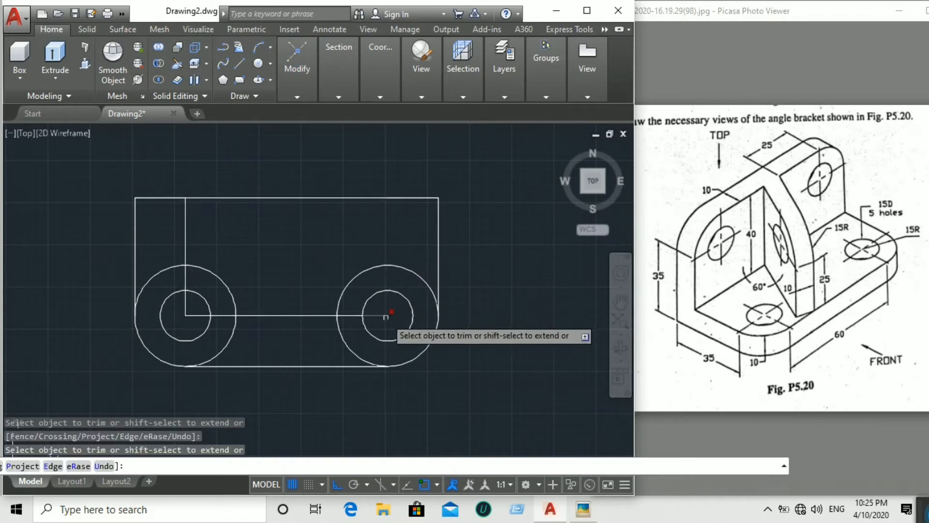
pyautogui.click(317, 315)
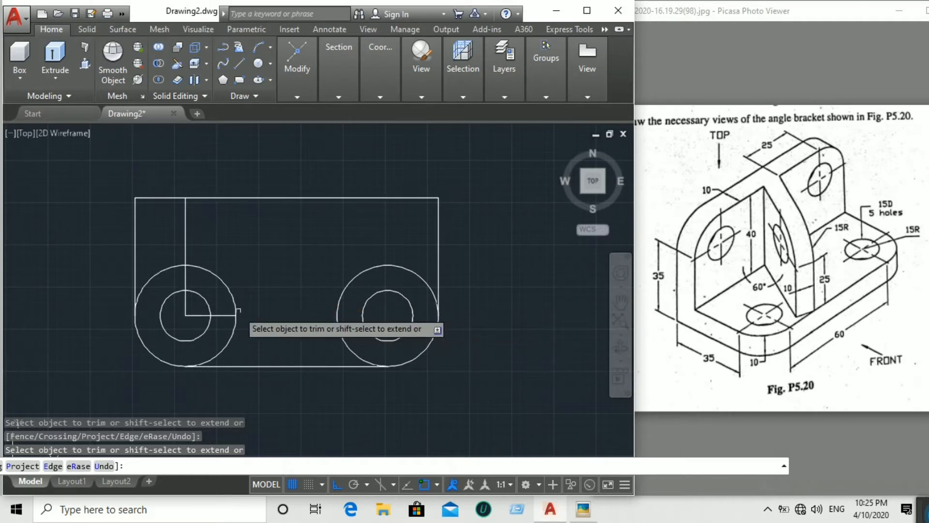
# Trim the remaining lines at the left-hand circles and the inner portions of both outer circles, leaving a plate outline with rounded lower corners
pyautogui.click(186, 305)
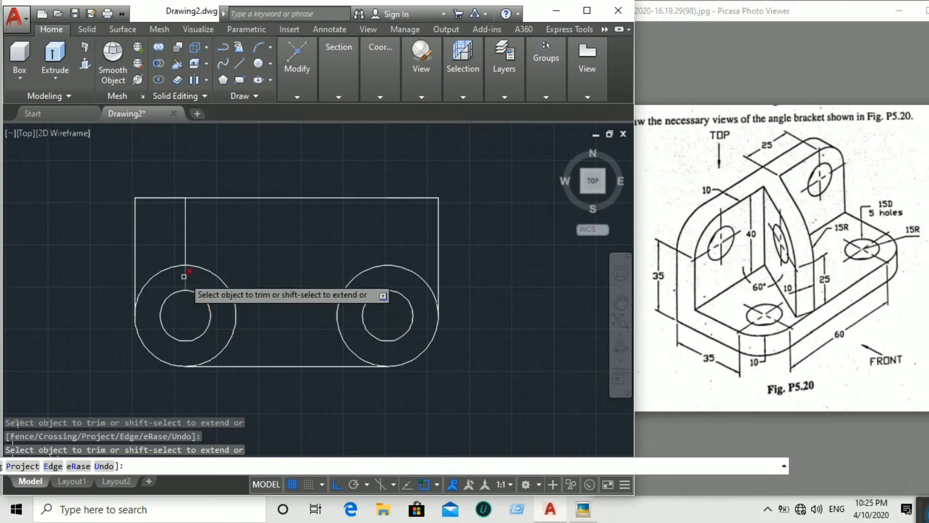
pyautogui.click(185, 251)
pyautogui.click(185, 264)
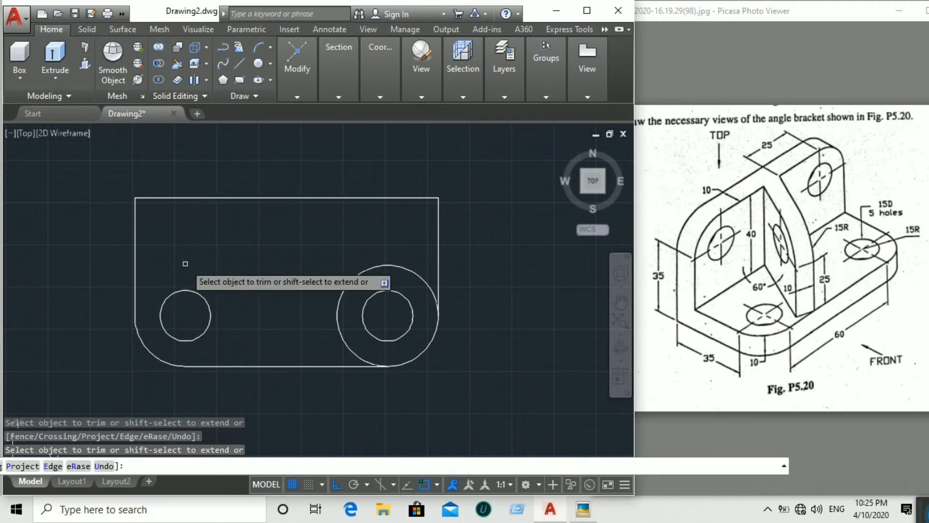
pyautogui.click(361, 271)
pyautogui.rightClick(511, 193)
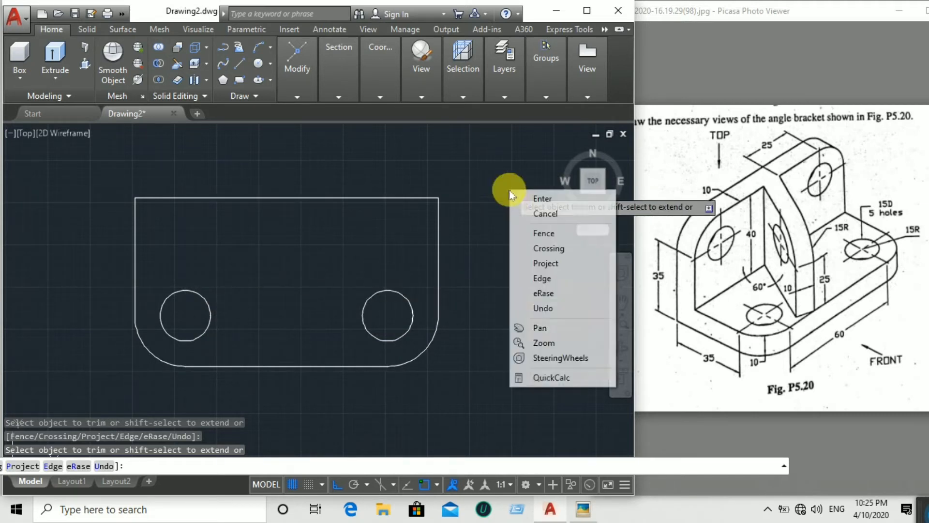
pyautogui.click(487, 208)
# Join the plate outline segments into one polyline and switch to an isometric view showing the top, left and front sides
pyautogui.moveTo(464, 186)
pyautogui.mouseDown()
pyautogui.moveTo(269, 183)
pyautogui.moveTo(64, 349)
pyautogui.moveTo(388, 421)
pyautogui.moveTo(479, 300)
pyautogui.mouseUp()
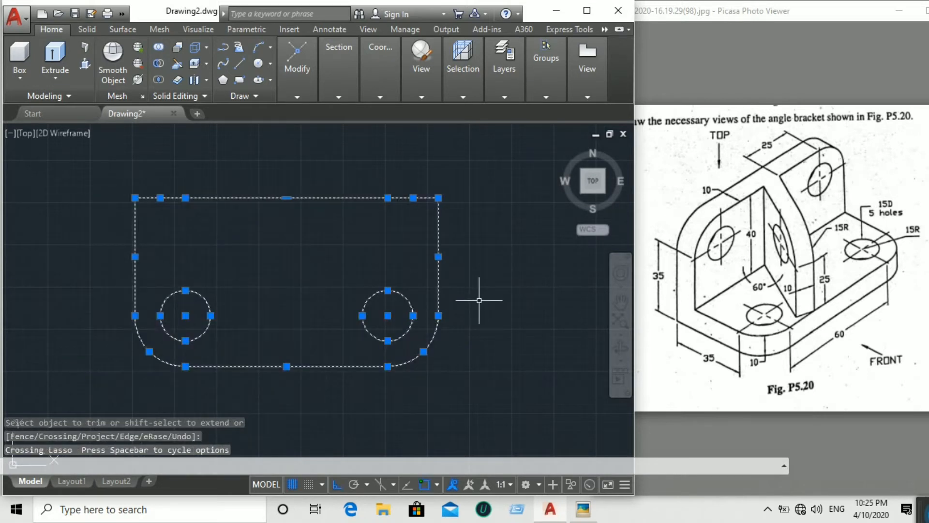
pyautogui.press('Return')
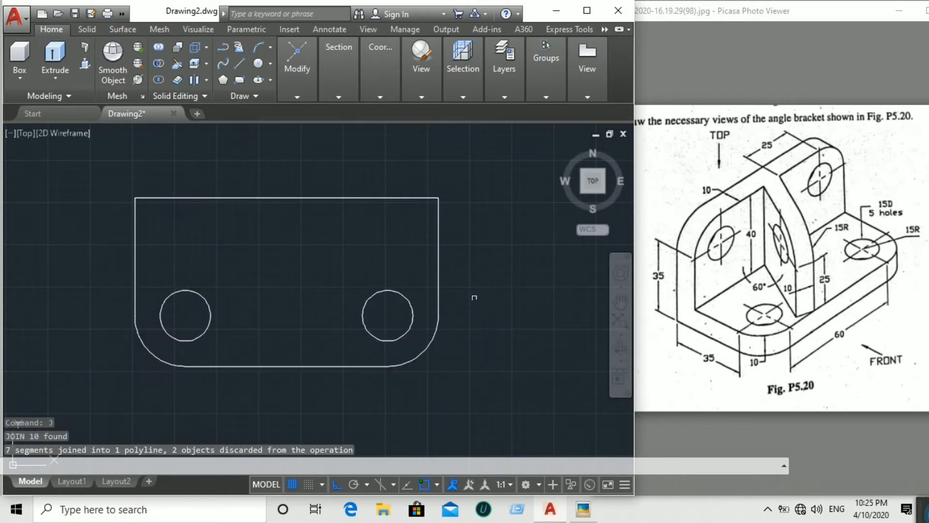
pyautogui.click(561, 149)
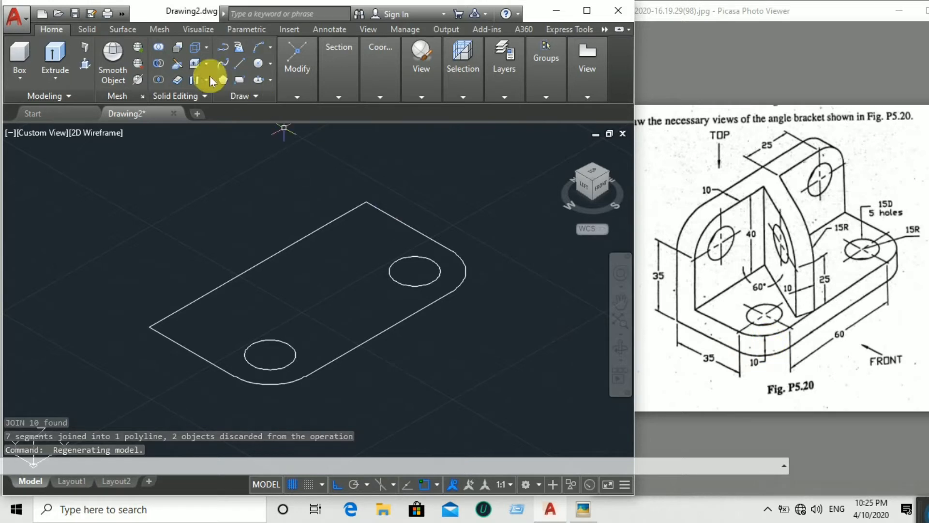
# Press-pull the plate area around the two holes upward to a thickness of 10
pyautogui.click(370, 264)
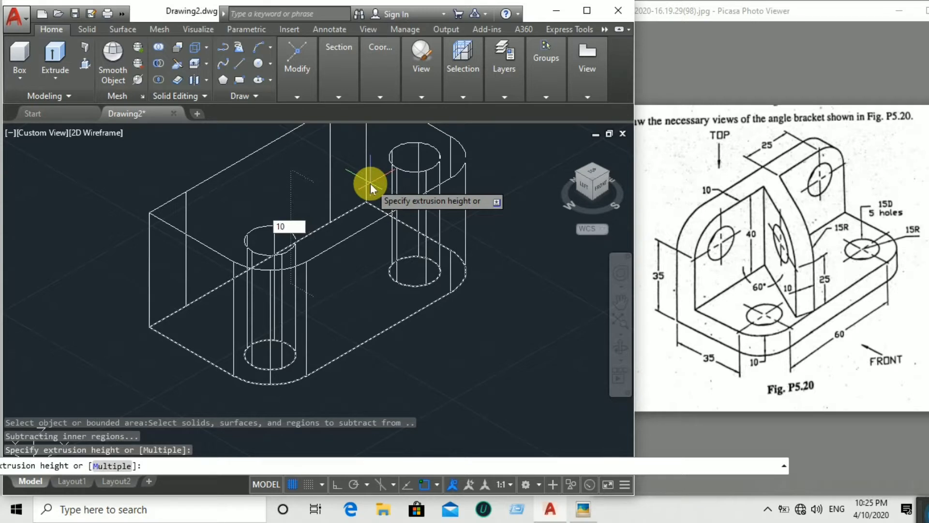
pyautogui.write('10')
pyautogui.press('Return')
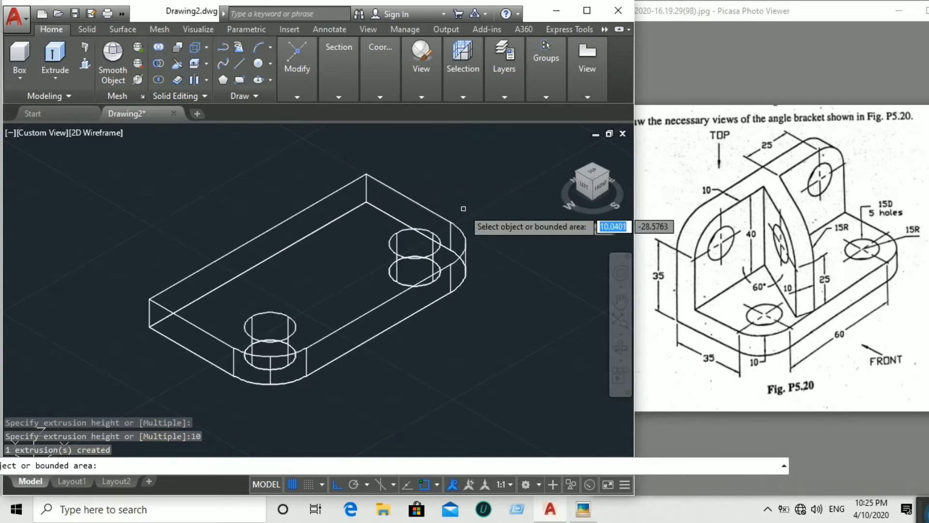
pyautogui.press('Escape')
# Copy the extruded plate with its base profile about 111 along the X axis, using the top centre of the right hole as base point
pyautogui.moveTo(519, 246); pyautogui.dragTo(320, 336, button='middle')
pyautogui.scroll(2, 319, 334)
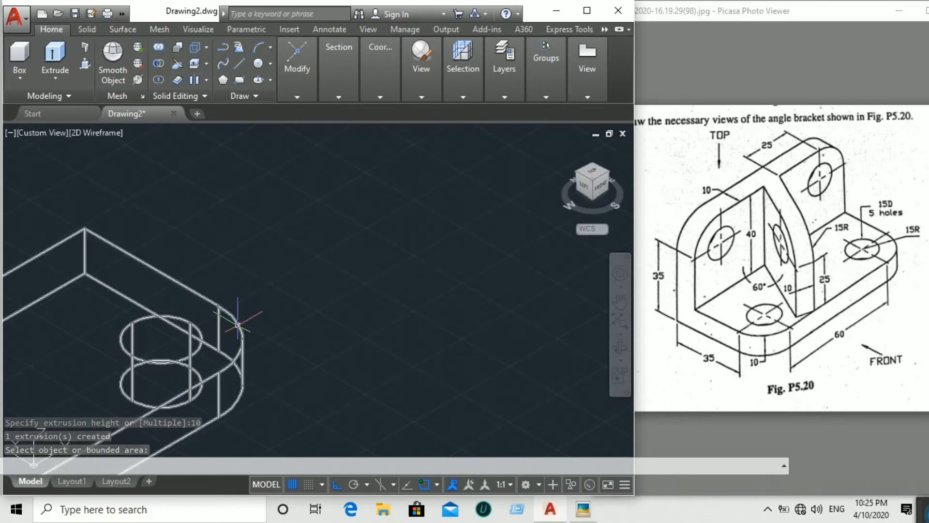
pyautogui.click(254, 318)
pyautogui.click(164, 325)
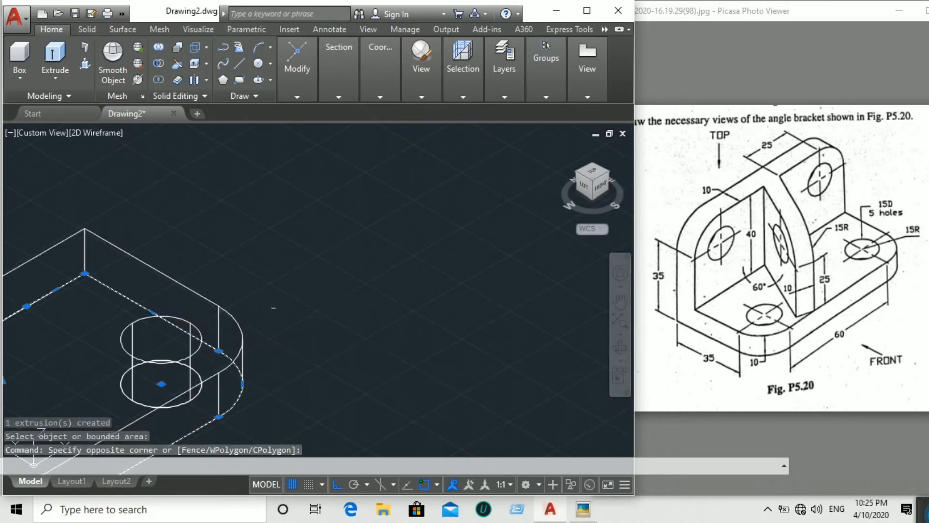
pyautogui.scroll(-5, 343, 244)
pyautogui.scroll(5, 266, 292)
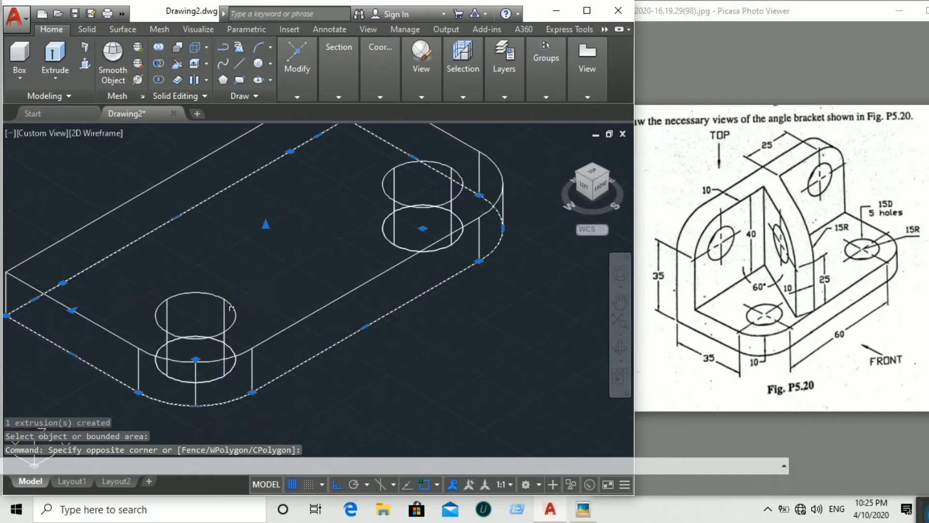
pyautogui.click(233, 312)
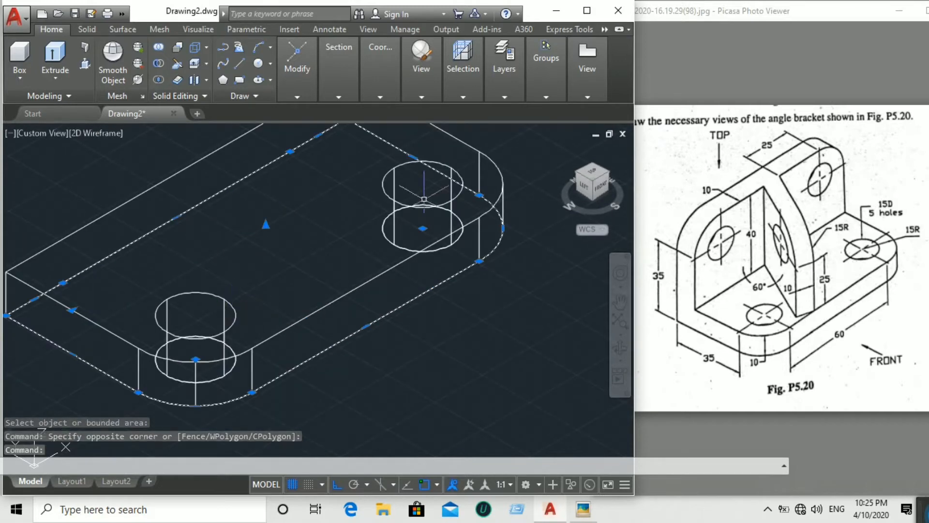
pyautogui.moveTo(424, 199)
pyautogui.mouseDown()
pyautogui.moveTo(395, 225)
pyautogui.moveTo(92, 345)
pyautogui.mouseUp()
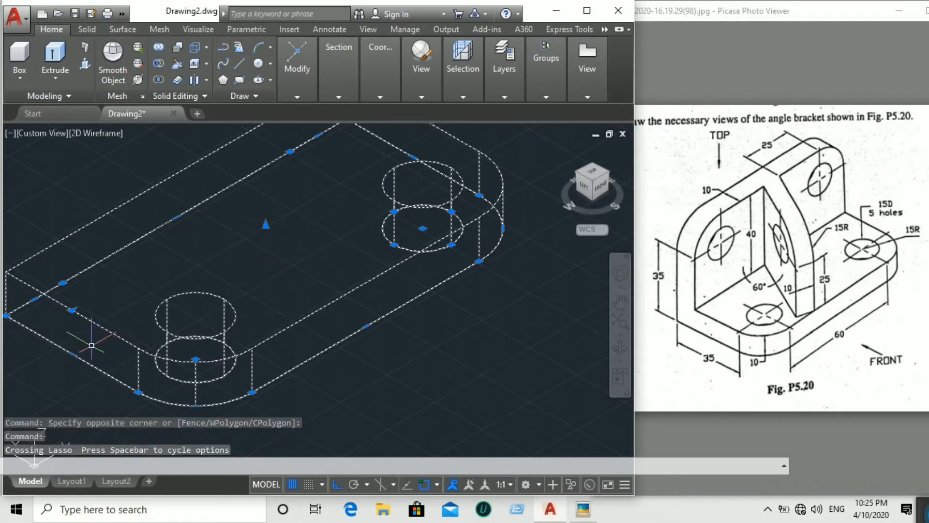
pyautogui.moveTo(552, 326); pyautogui.dragTo(439, 383, button='middle')
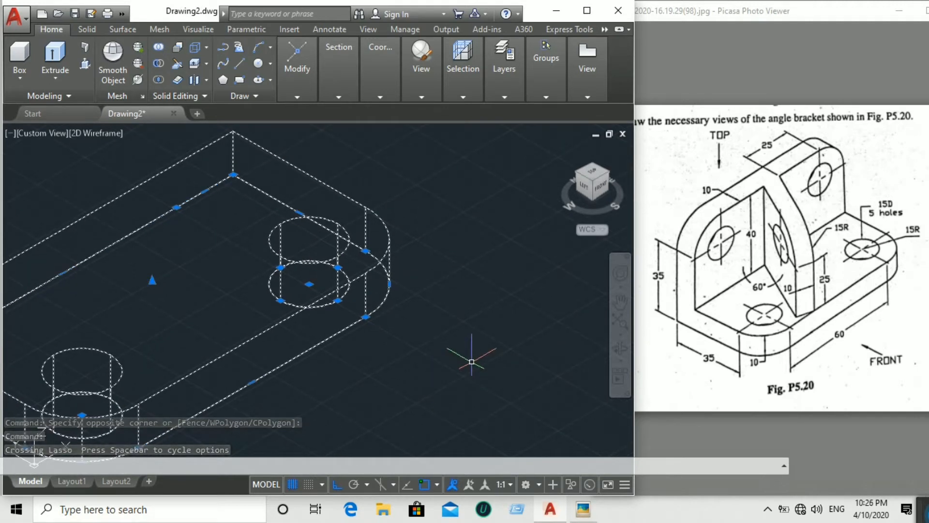
pyautogui.write('co')
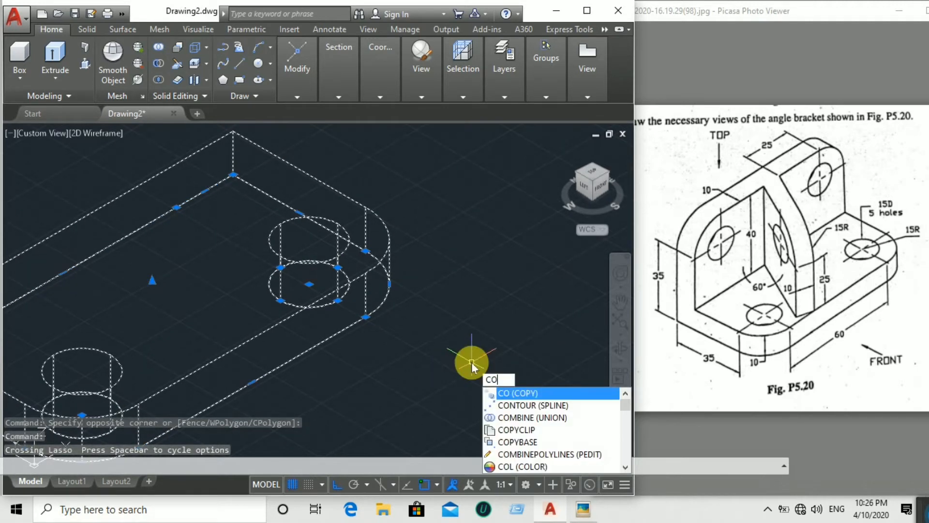
pyautogui.press('Return')
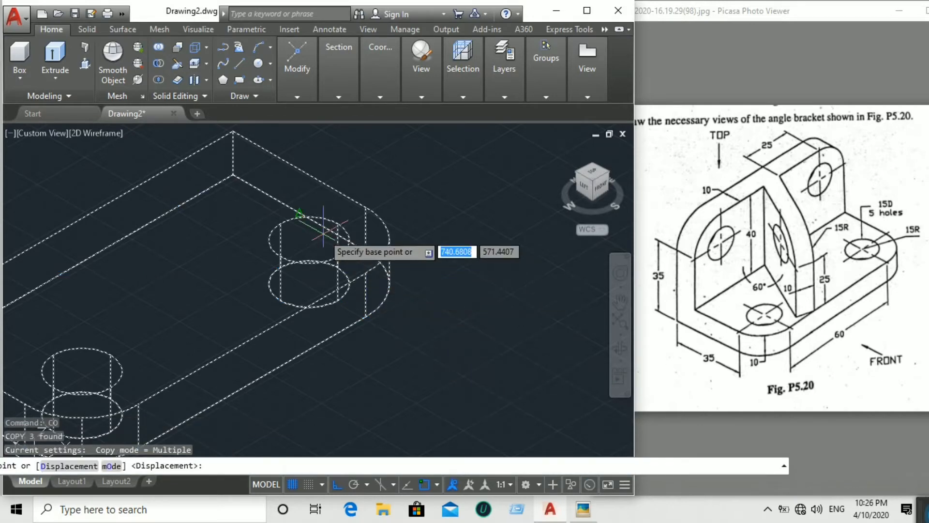
pyautogui.click(309, 239)
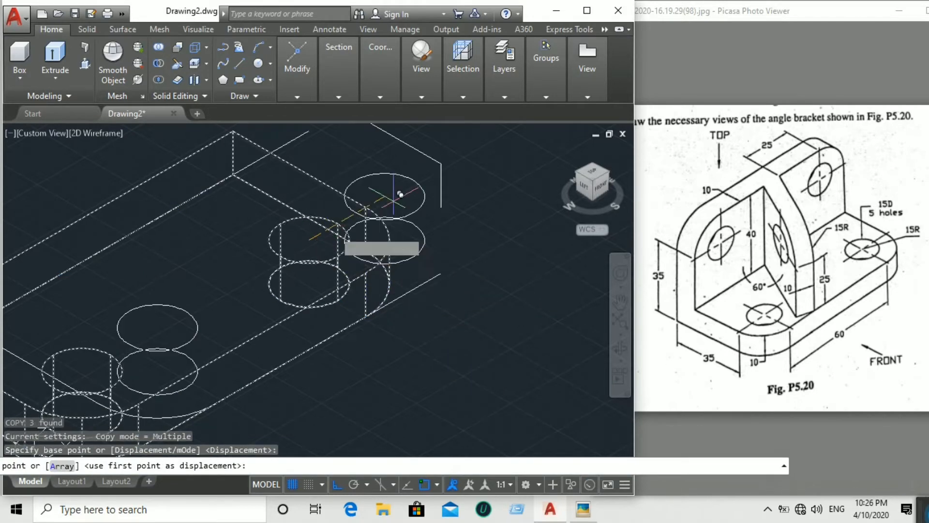
pyautogui.scroll(3, 397, 203)
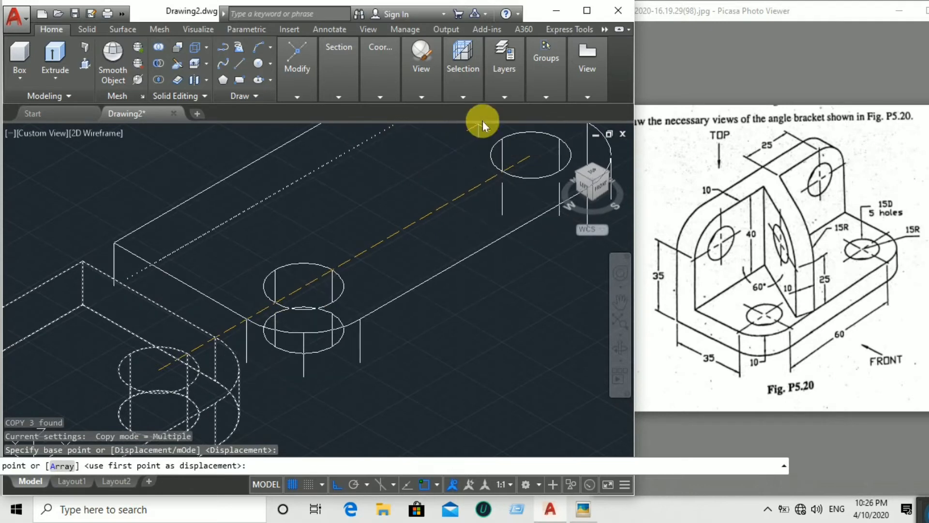
pyautogui.scroll(3, 374, 211)
pyautogui.scroll(-3, 432, 180)
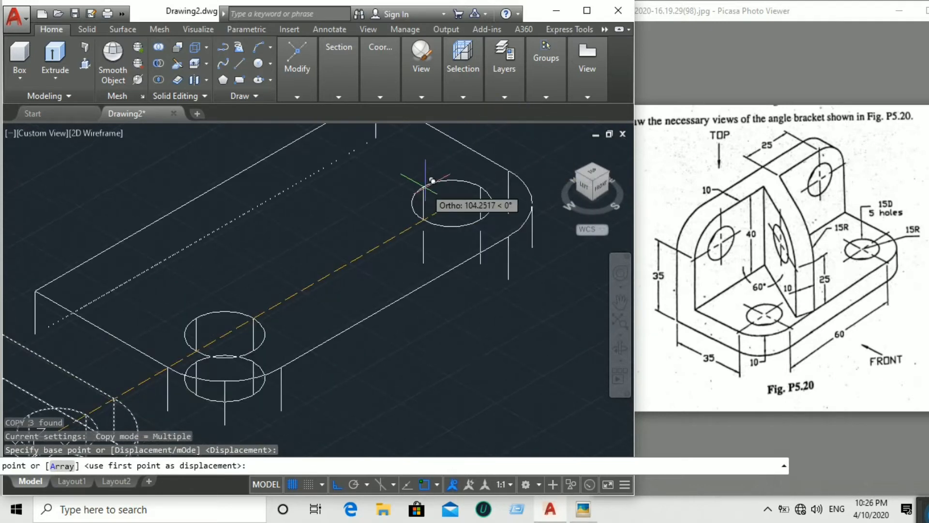
pyautogui.click(450, 170)
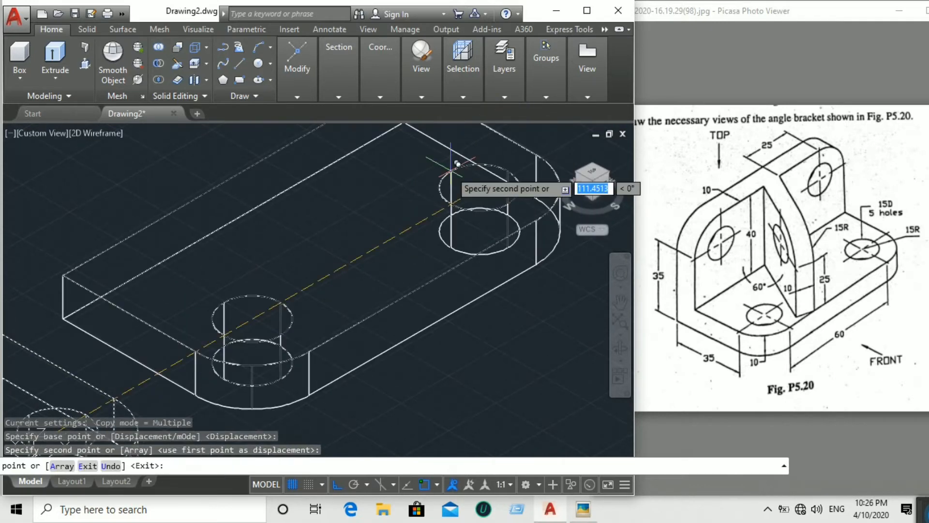
pyautogui.scroll(-4, 450, 170)
pyautogui.rightClick(453, 167)
pyautogui.click(476, 180)
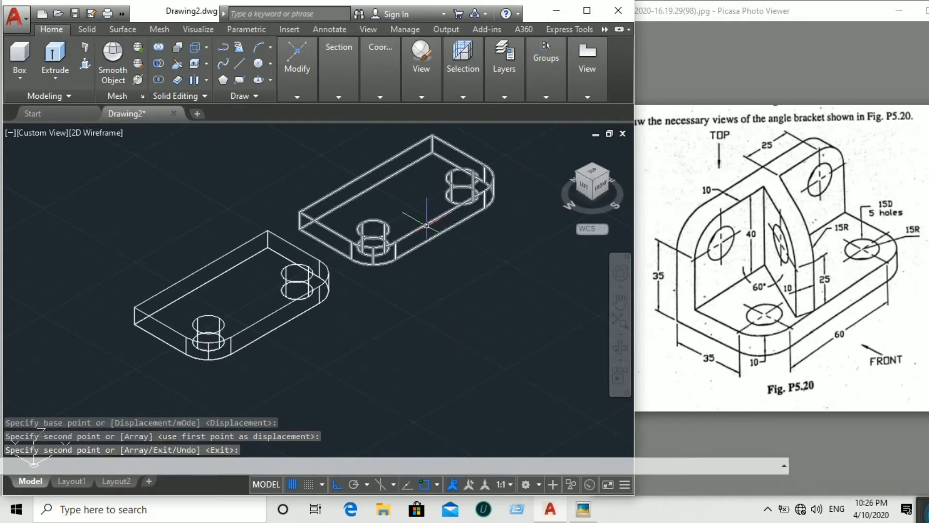
# Rotate the copied plate solid about the X axis with 3D Rotate so it stands upright with its rounded corners on top
pyautogui.click(426, 224)
pyautogui.click(306, 88)
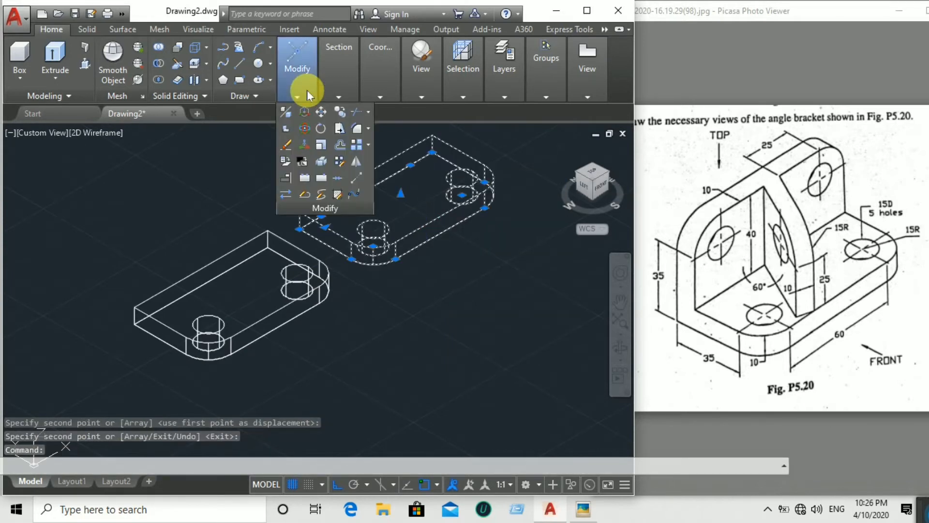
pyautogui.click(308, 127)
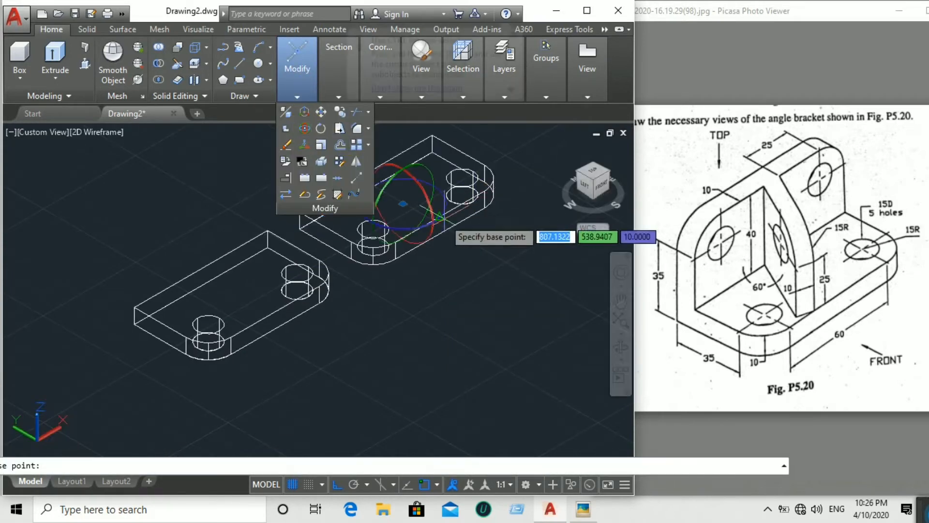
pyautogui.click(426, 198)
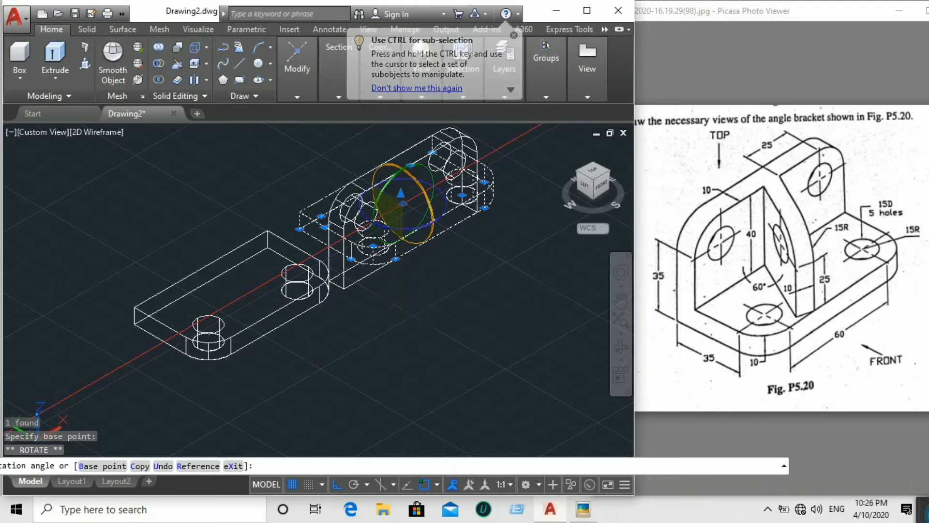
pyautogui.click(400, 286)
pyautogui.rightClick(394, 296)
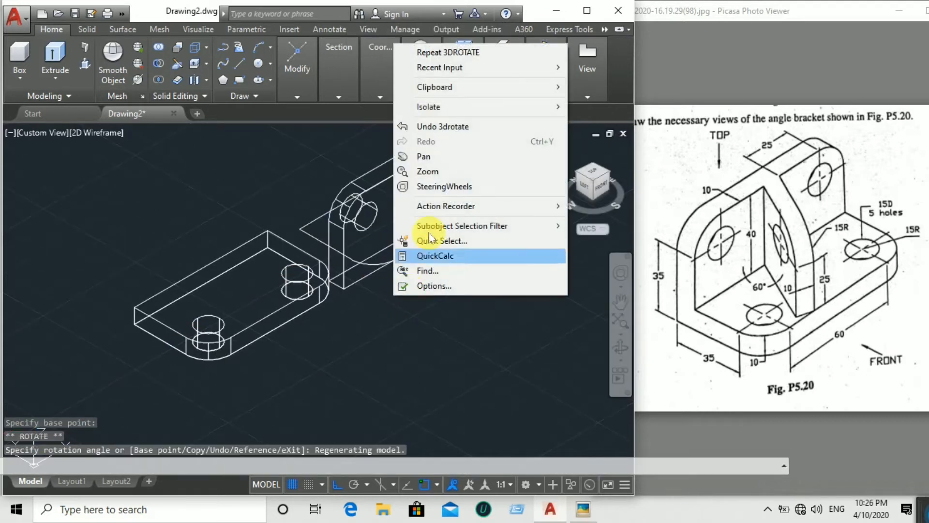
pyautogui.click(405, 324)
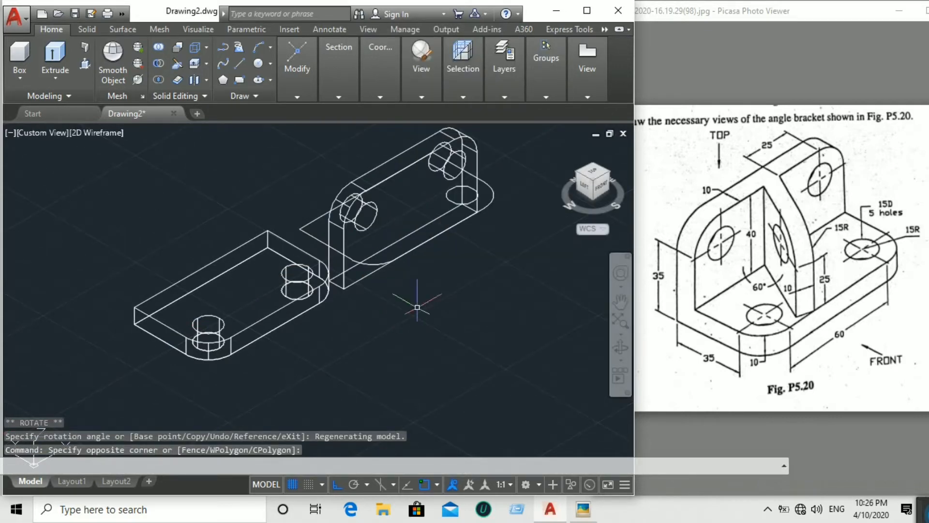
# Move the upright plate by its outer lower end corner onto the matching lower rear corner of the base plate
pyautogui.moveTo(417, 307); pyautogui.dragTo(396, 334, button='middle')
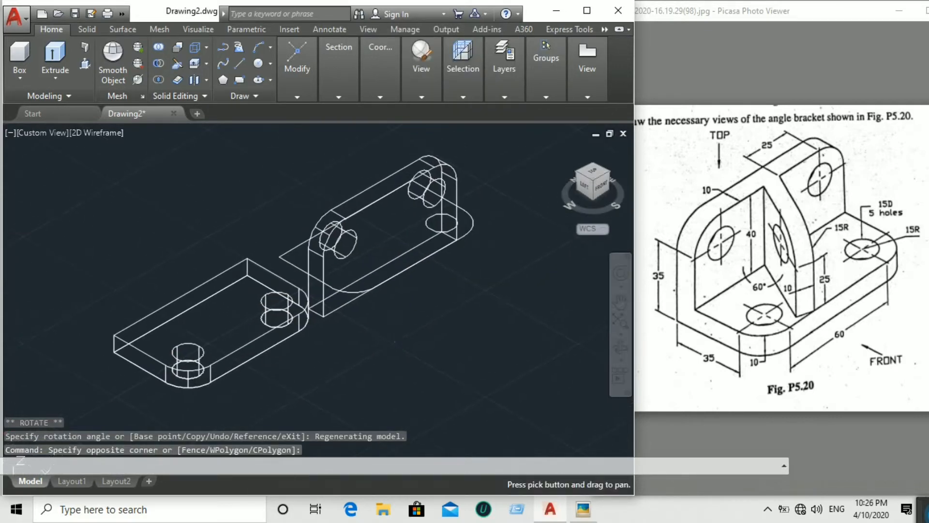
pyautogui.click(342, 306)
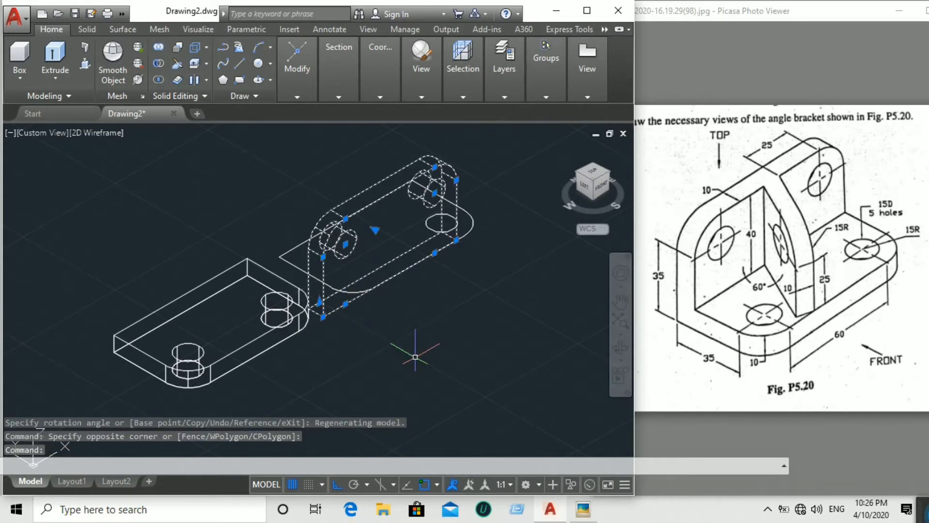
pyautogui.press('Return')
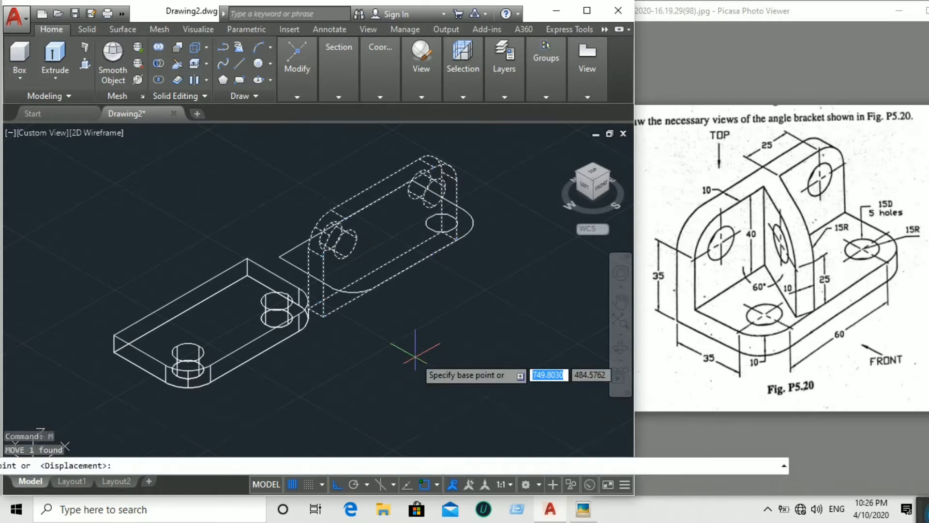
pyautogui.scroll(5, 326, 301)
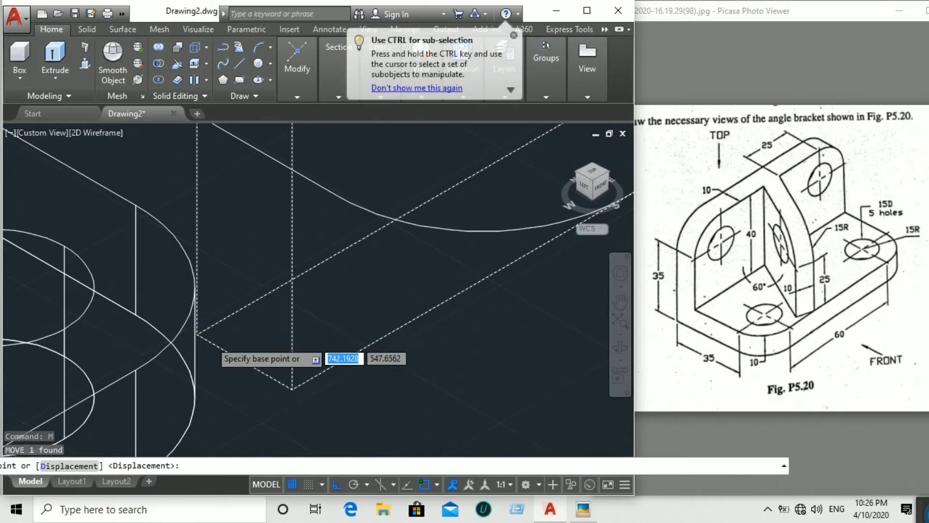
pyautogui.scroll(5, 210, 334)
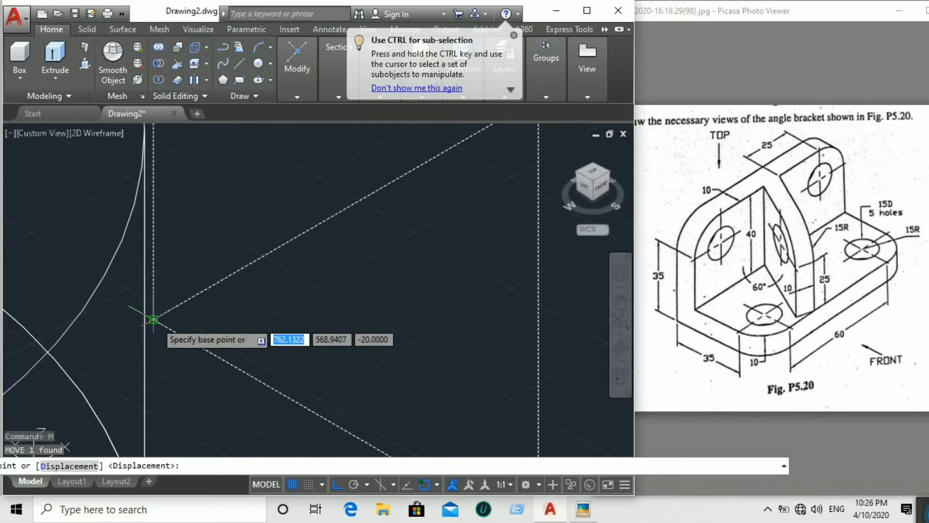
pyautogui.click(153, 319)
pyautogui.scroll(-6, 179, 309)
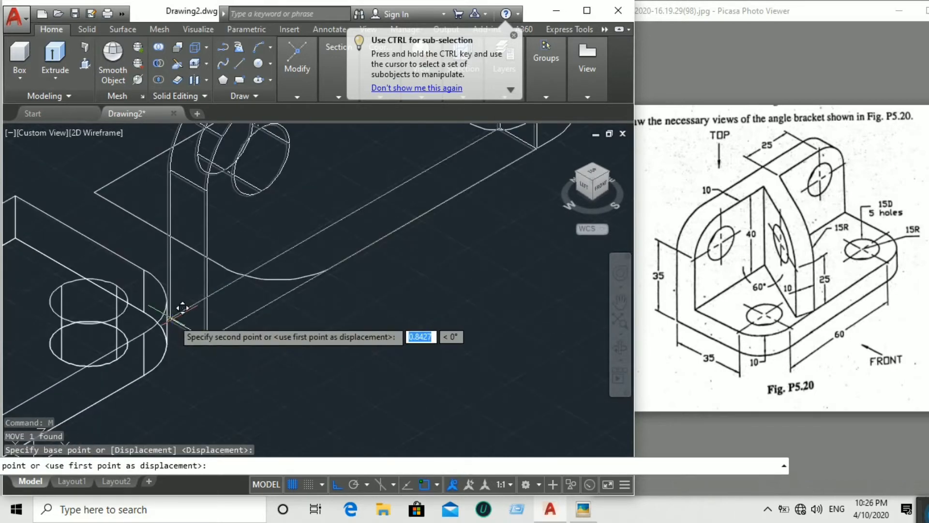
pyautogui.scroll(7, 72, 334)
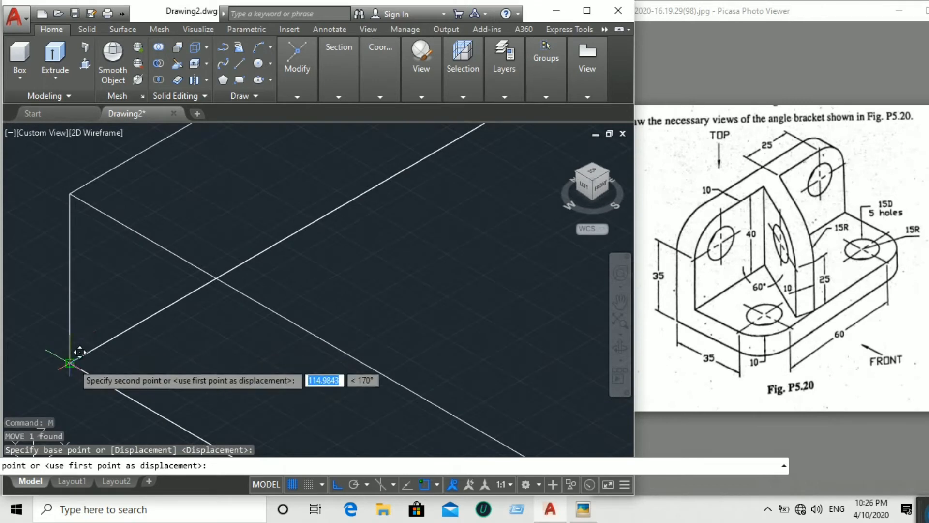
pyautogui.click(71, 362)
pyautogui.scroll(-2, 72, 362)
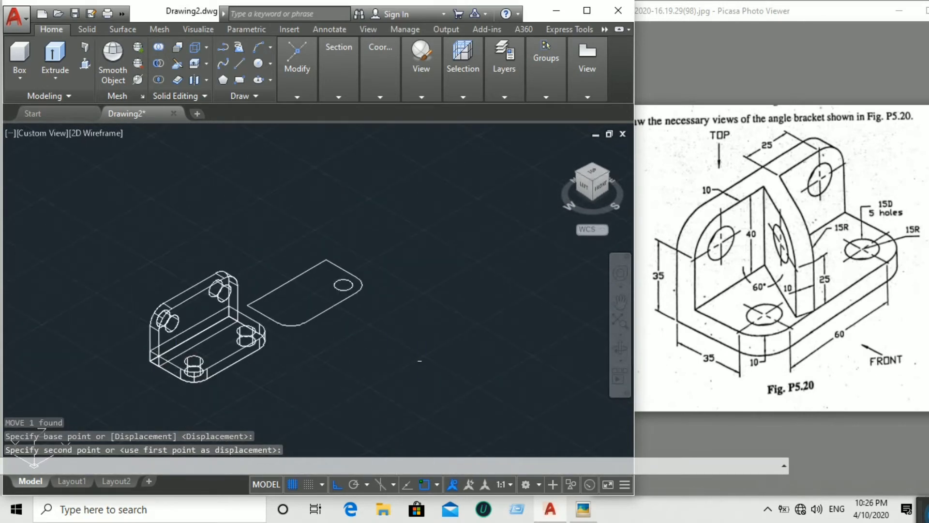
# Erase the leftover copied plate outline and its hole circle beside the bracket
pyautogui.moveTo(359, 314)
pyautogui.mouseDown()
pyautogui.moveTo(331, 311)
pyautogui.moveTo(307, 245)
pyautogui.moveTo(373, 232)
pyautogui.moveTo(409, 287)
pyautogui.mouseUp()
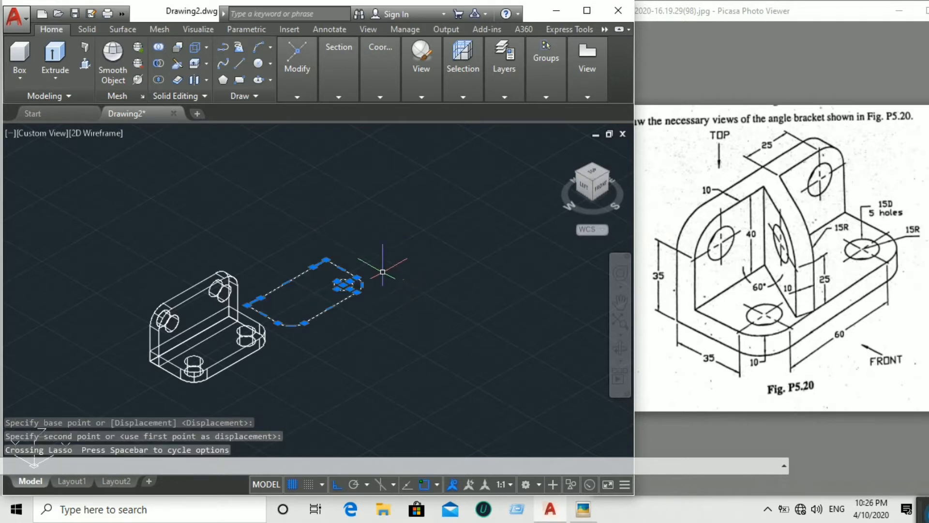
pyautogui.click(310, 78)
pyautogui.click(285, 145)
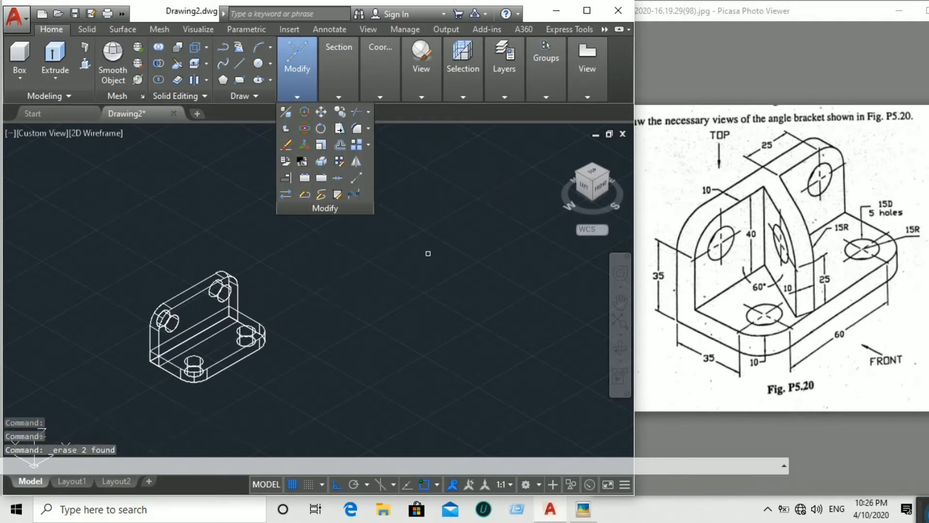
# Draw a line from the upright plate's right hole centre straight up to the top edge and 25 left along that edge
pyautogui.moveTo(428, 253); pyautogui.dragTo(484, 253, button='middle')
pyautogui.scroll(6, 414, 287)
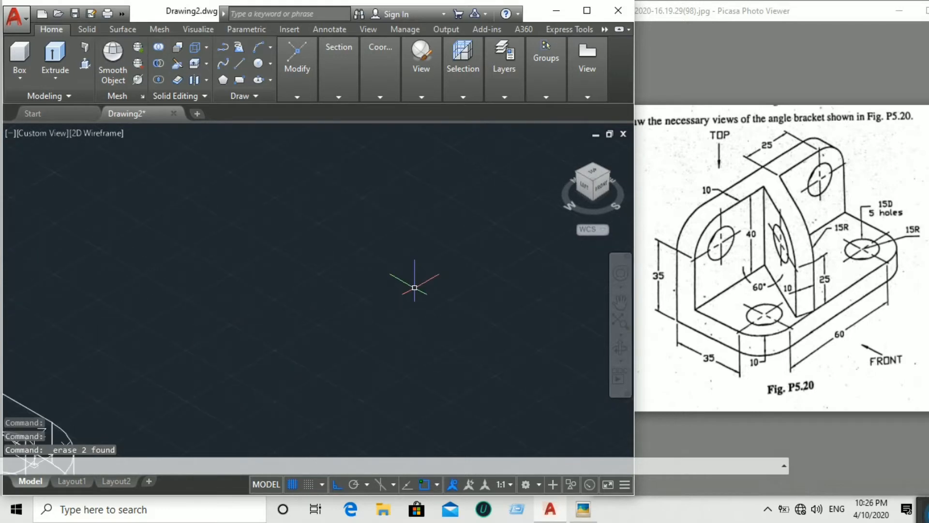
pyautogui.moveTo(415, 286); pyautogui.dragTo(601, 234, button='middle')
pyautogui.scroll(-4, 366, 295)
pyautogui.moveTo(367, 295); pyautogui.dragTo(420, 265, button='middle')
pyautogui.scroll(2, 378, 273)
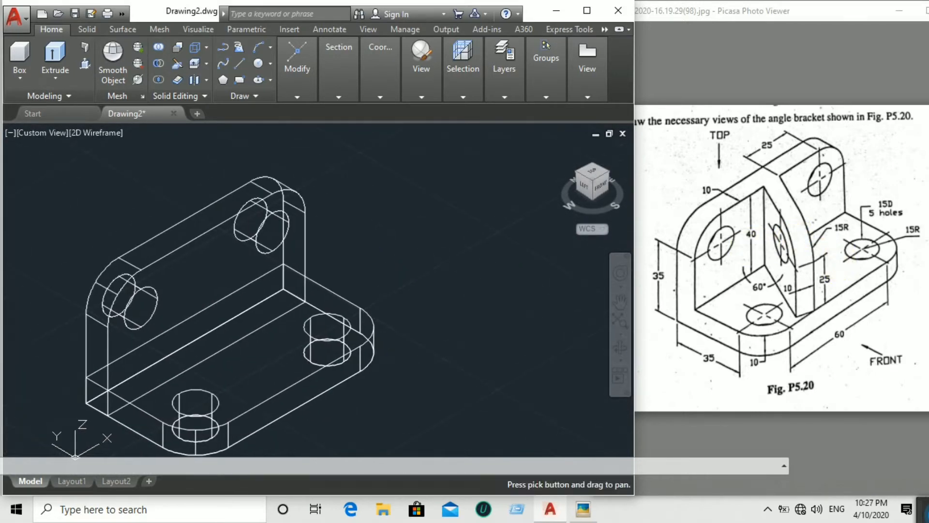
pyautogui.click(255, 70)
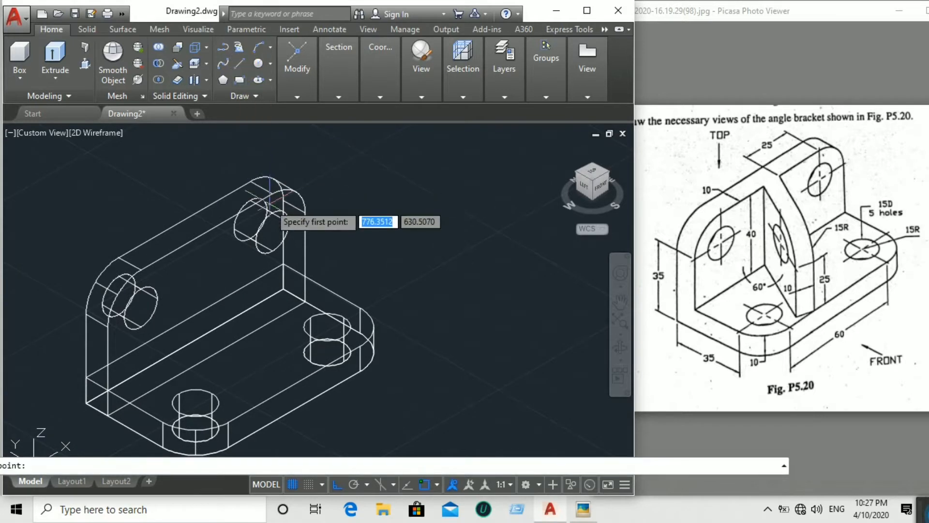
pyautogui.click(272, 232)
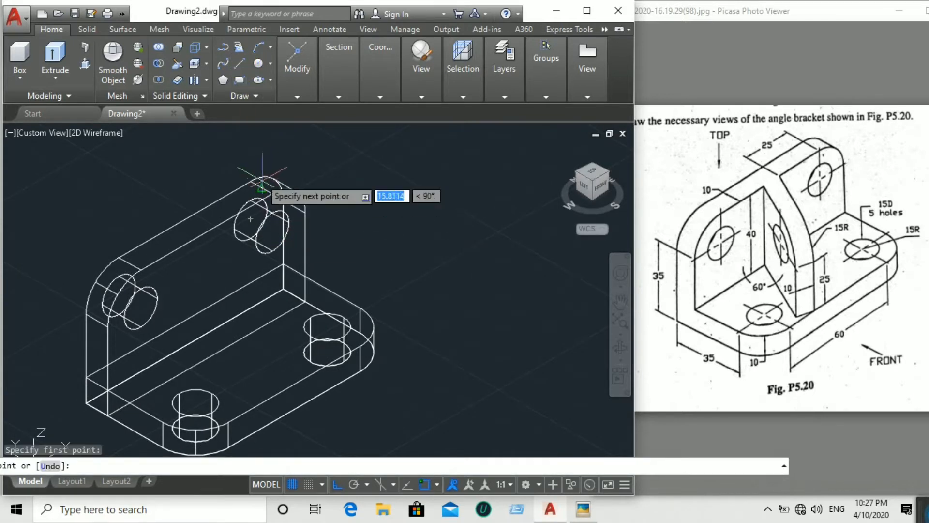
pyautogui.scroll(5, 273, 194)
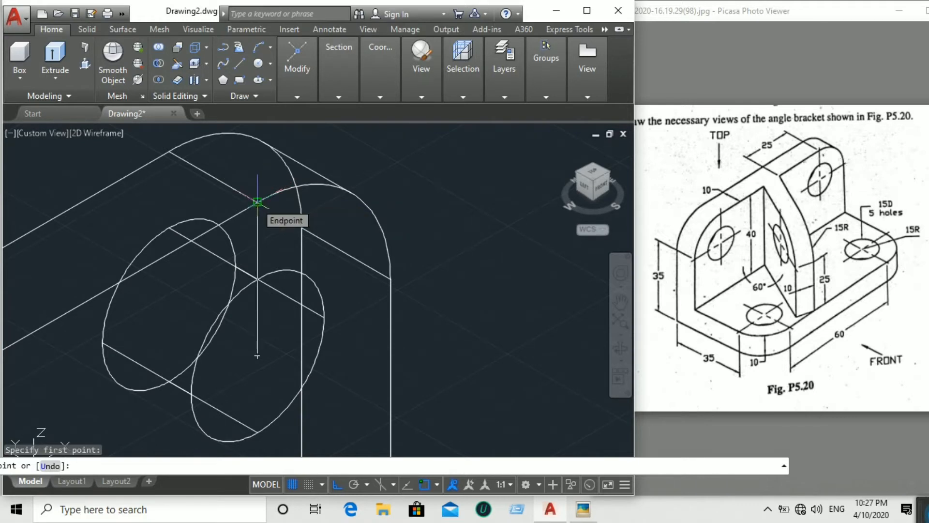
pyautogui.click(257, 286)
pyautogui.moveTo(257, 355); pyautogui.dragTo(350, 247, button='middle')
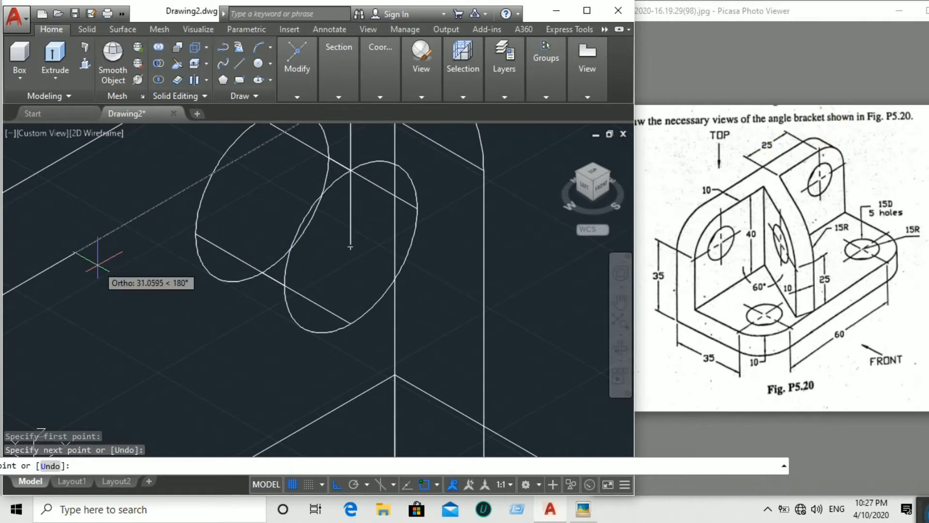
pyautogui.write('2')
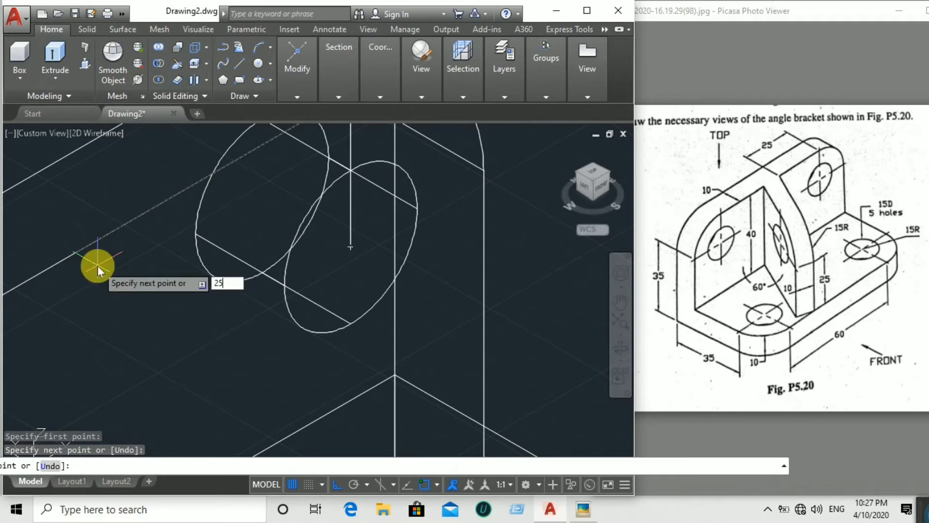
pyautogui.write('5')
pyautogui.press('Return')
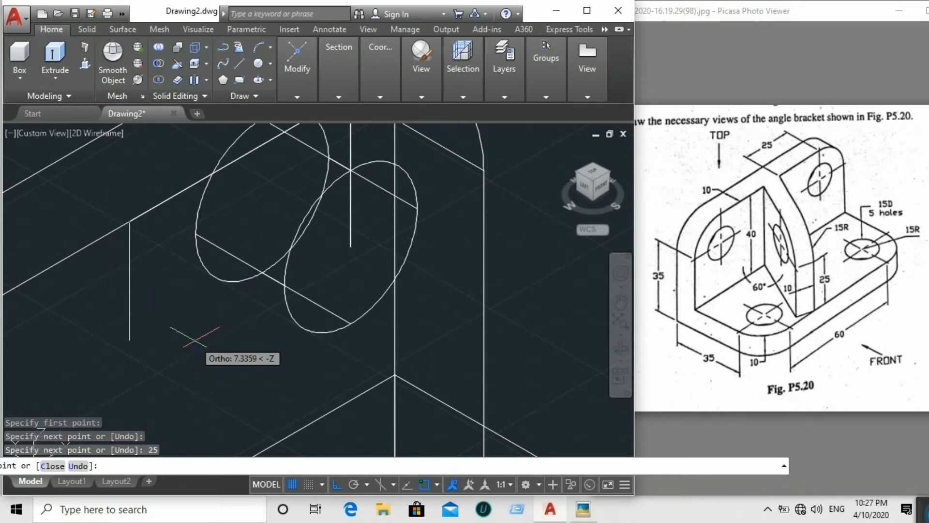
# Continue the line 40 straight down the upright plate's face to the base plate and end it
pyautogui.scroll(-4, 193, 321)
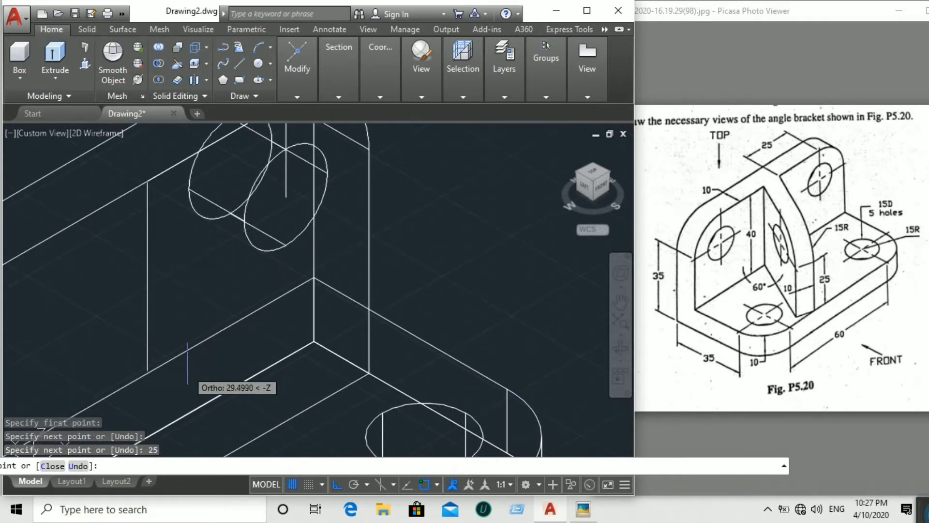
pyautogui.write('40')
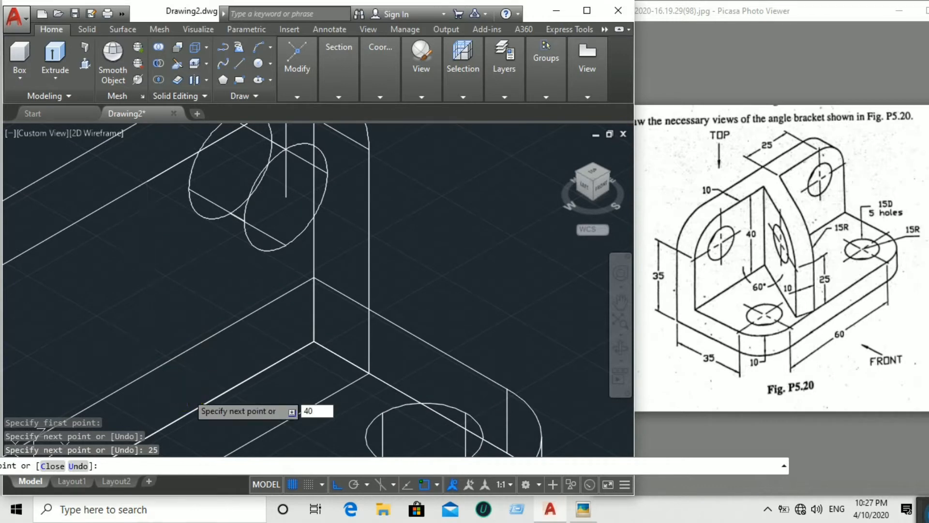
pyautogui.press('Return')
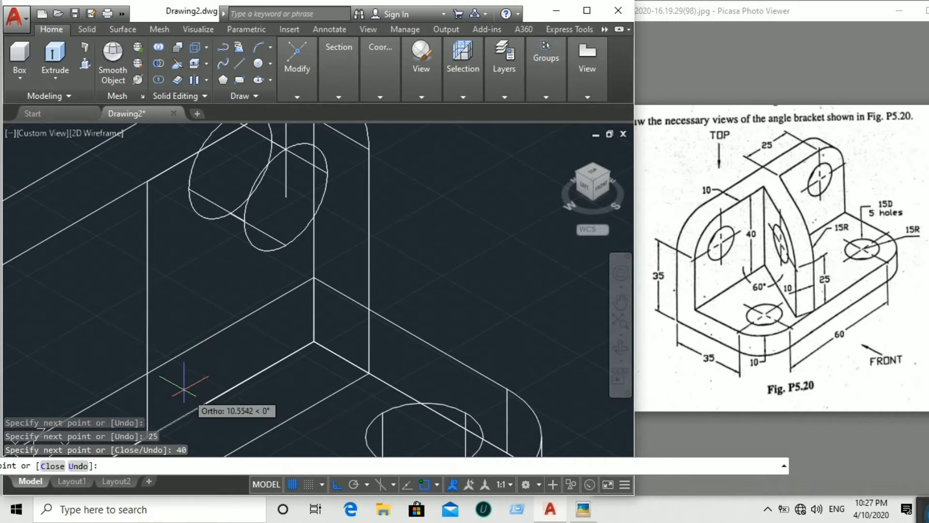
pyautogui.moveTo(245, 370); pyautogui.dragTo(246, 324, button='middle')
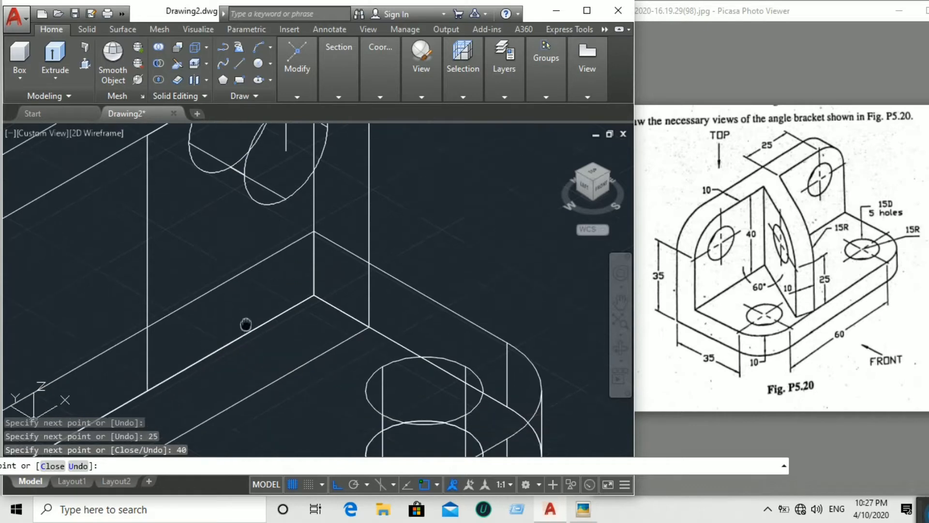
pyautogui.scroll(-4, 248, 291)
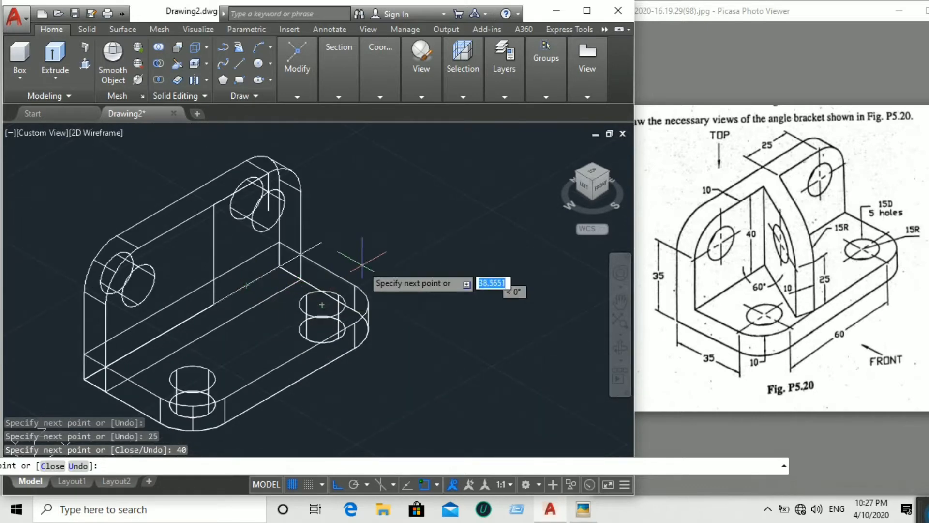
pyautogui.rightClick(396, 219)
pyautogui.click(405, 224)
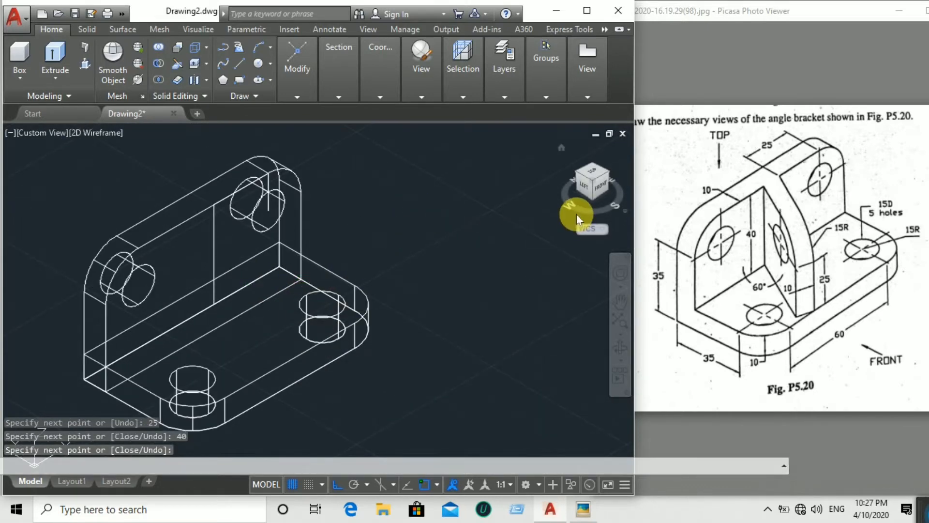
# Orbit the view slightly and inspect the bracket in the Hidden and Shaded visual styles
pyautogui.moveTo(584, 207)
pyautogui.keyDown('shift'); pyautogui.mouseDown(button='middle')
pyautogui.moveTo(10, 208)
pyautogui.moveTo(120, 221)
pyautogui.moveTo(119, 208)
pyautogui.moveTo(16, 207)
pyautogui.moveTo(581, 197)
pyautogui.moveTo(571, 208)
pyautogui.moveTo(565, 200)
pyautogui.mouseUp(button='middle'); pyautogui.keyUp('shift')
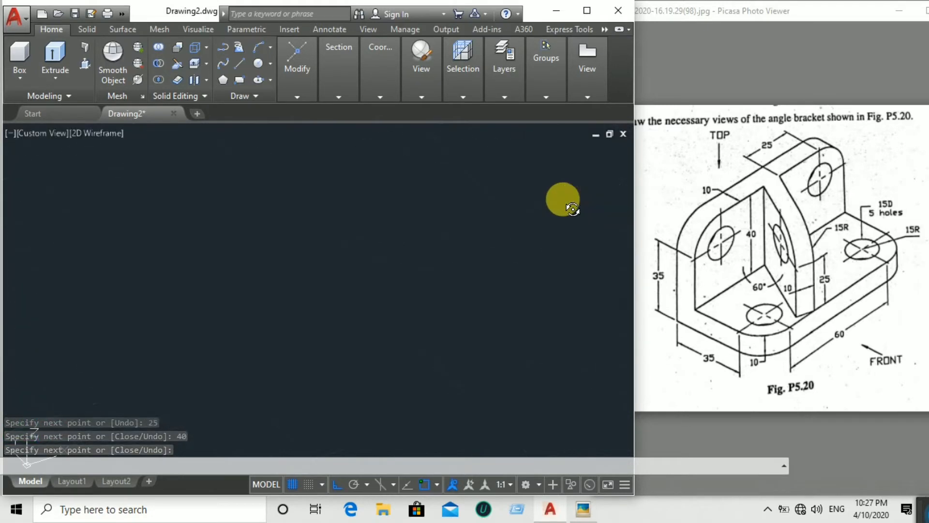
pyautogui.click(291, 94)
pyautogui.click(97, 133)
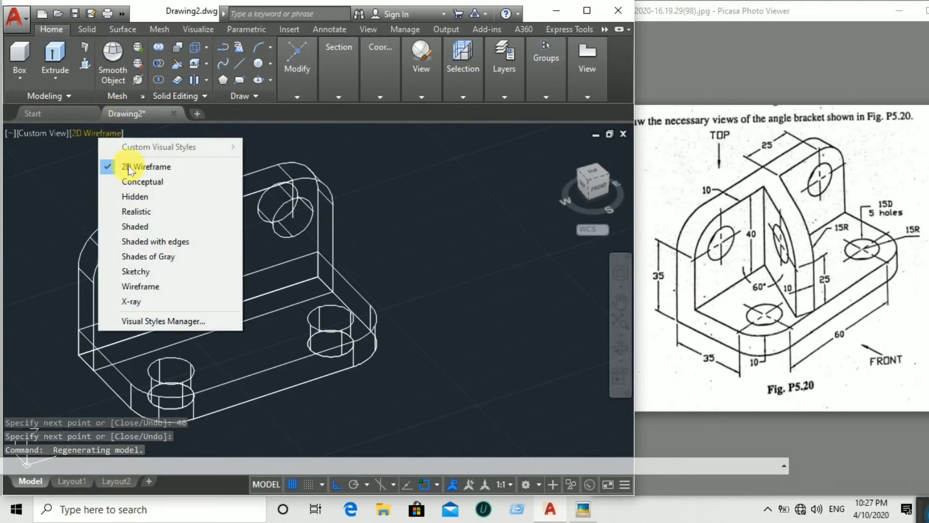
pyautogui.click(145, 196)
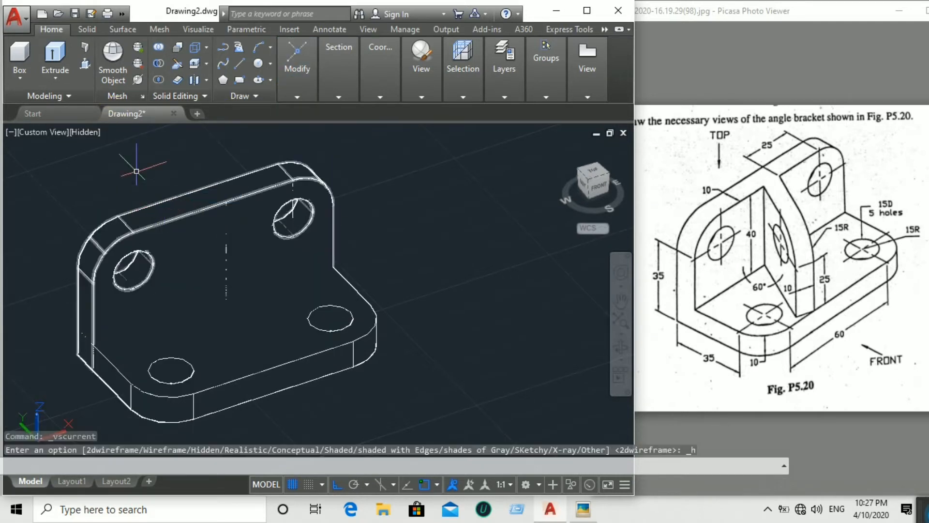
pyautogui.click(88, 134)
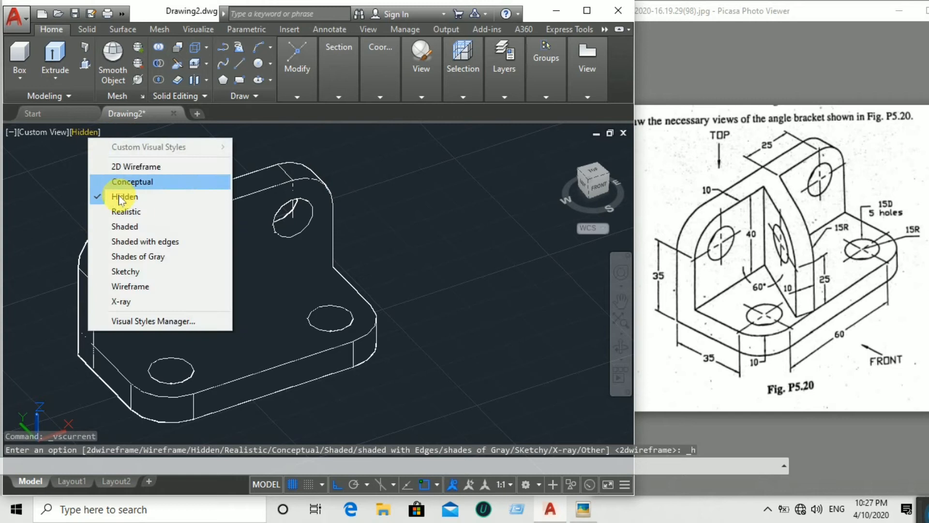
pyautogui.click(127, 228)
pyautogui.scroll(5, 309, 325)
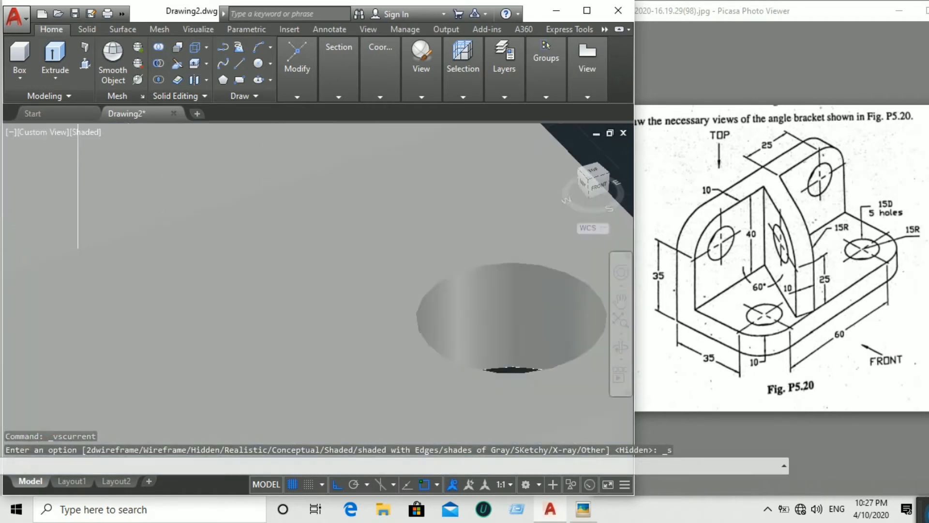
pyautogui.scroll(2, 73, 233)
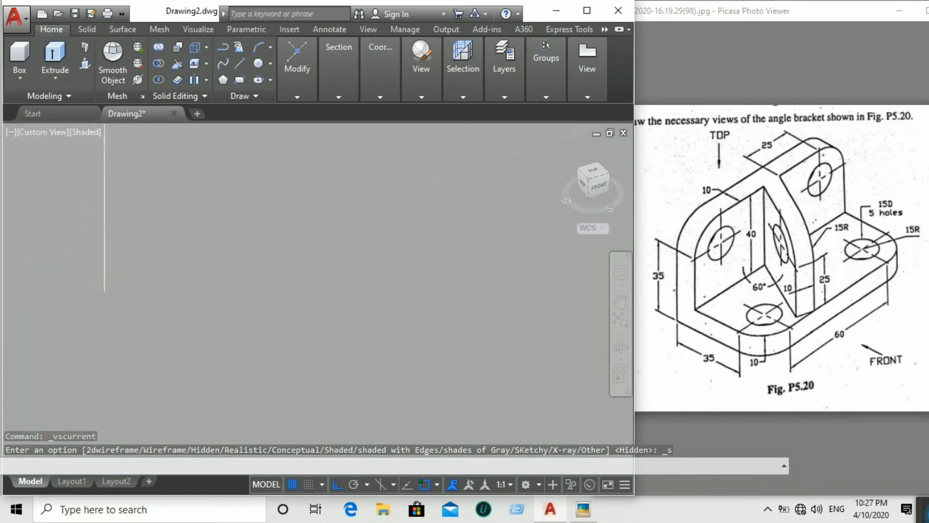
pyautogui.scroll(-8, 145, 284)
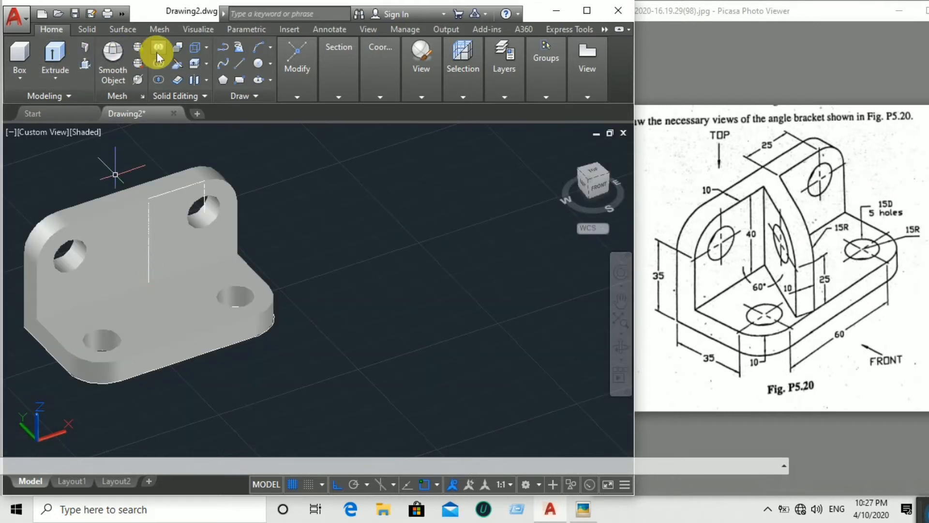
# Union the upright and base plates into one solid and return to the 2D Wireframe visual style
pyautogui.click(111, 240)
pyautogui.click(127, 327)
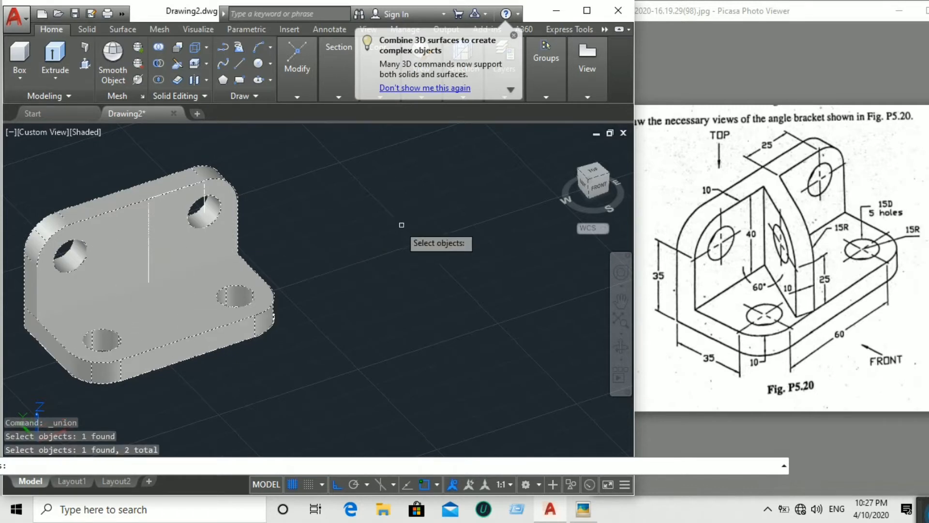
pyautogui.moveTo(405, 222); pyautogui.dragTo(482, 239, button='middle')
pyautogui.press('Return')
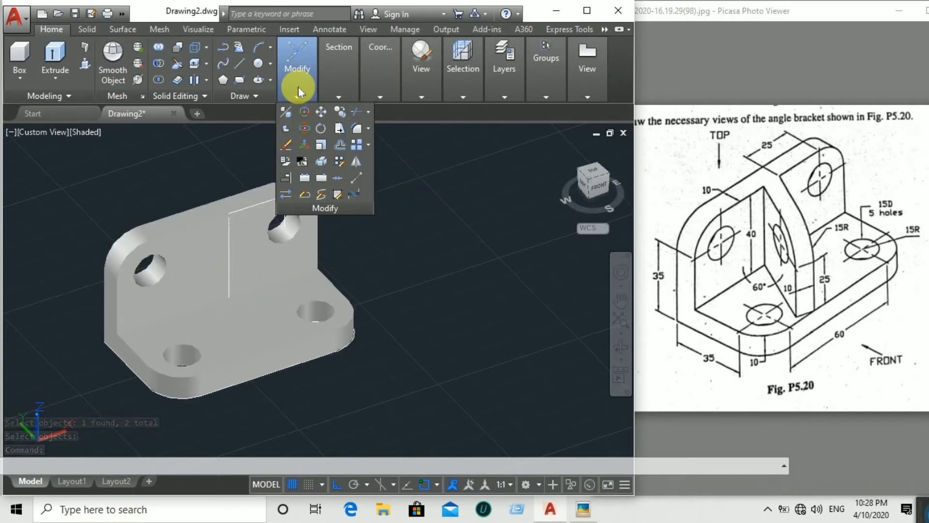
pyautogui.click(81, 132)
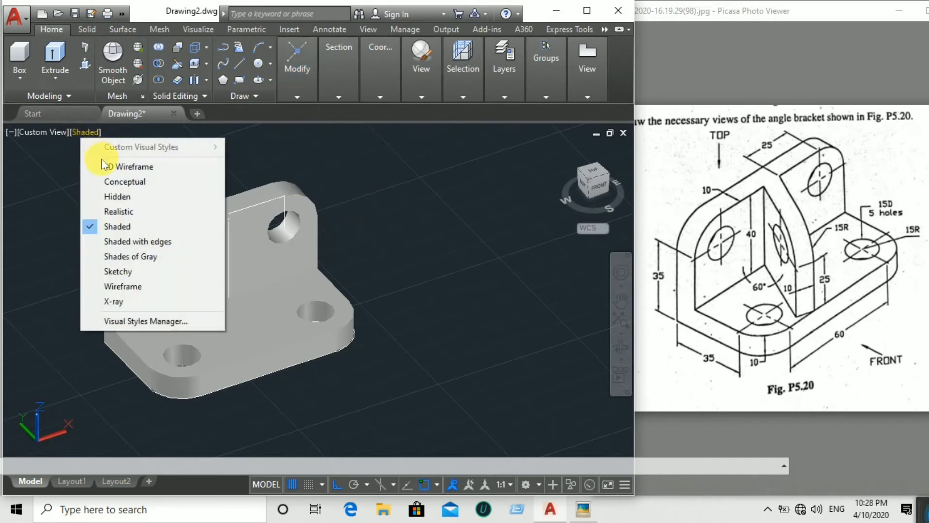
pyautogui.click(116, 165)
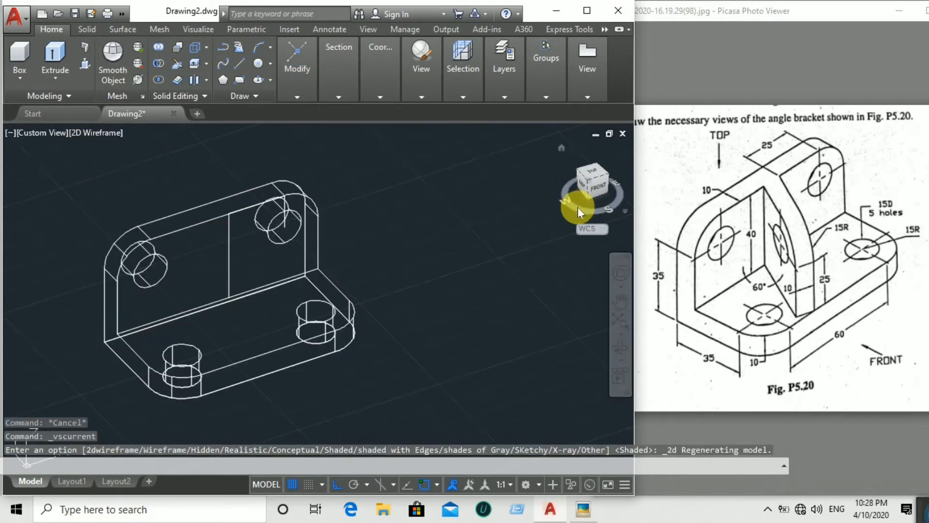
# Define a three-point UCS at one end of the inner corner edge, with X along that edge and Y along the base plate's end edge
pyautogui.moveTo(581, 202)
pyautogui.mouseDown()
pyautogui.moveTo(605, 207)
pyautogui.moveTo(37, 213)
pyautogui.moveTo(43, 226)
pyautogui.moveTo(444, 199)
pyautogui.moveTo(58, 201)
pyautogui.moveTo(92, 190)
pyautogui.mouseUp()
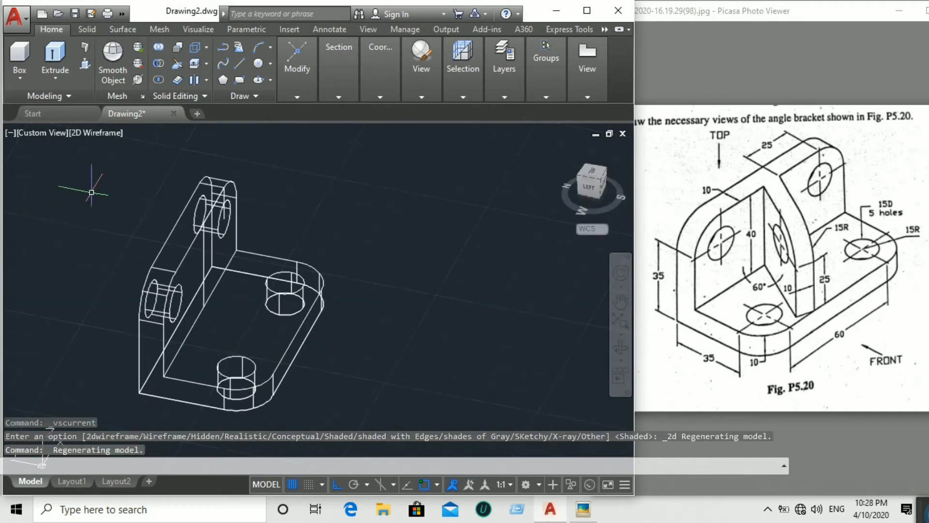
pyautogui.moveTo(593, 206)
pyautogui.mouseDown()
pyautogui.moveTo(583, 199)
pyautogui.moveTo(573, 222)
pyautogui.moveTo(589, 231)
pyautogui.mouseUp()
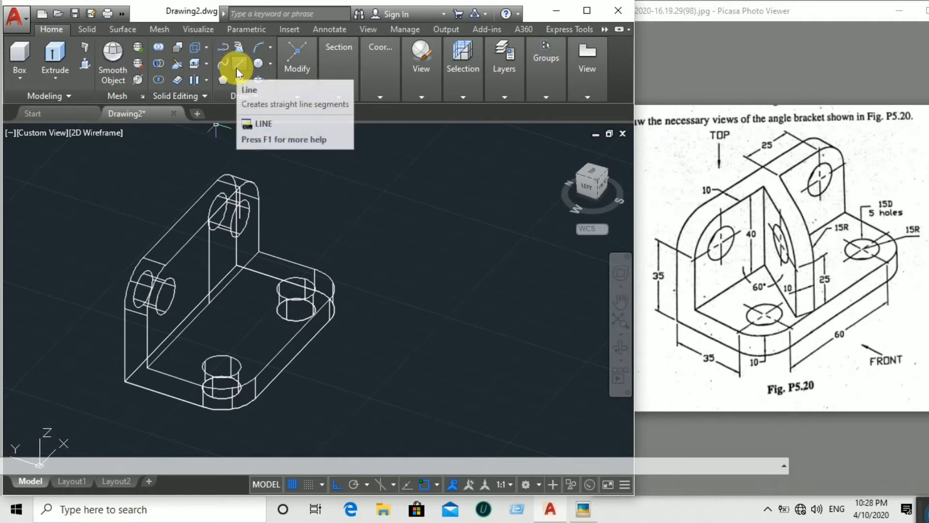
pyautogui.click(338, 85)
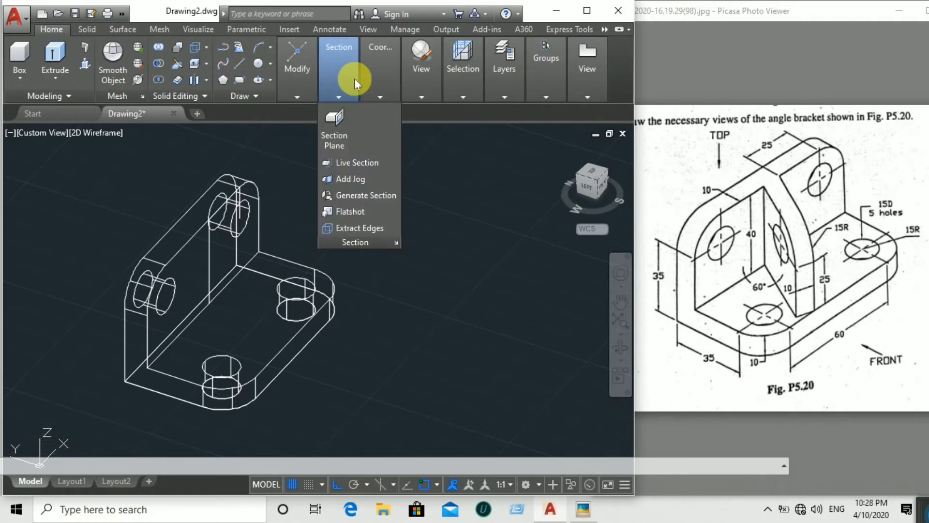
pyautogui.moveTo(370, 82)
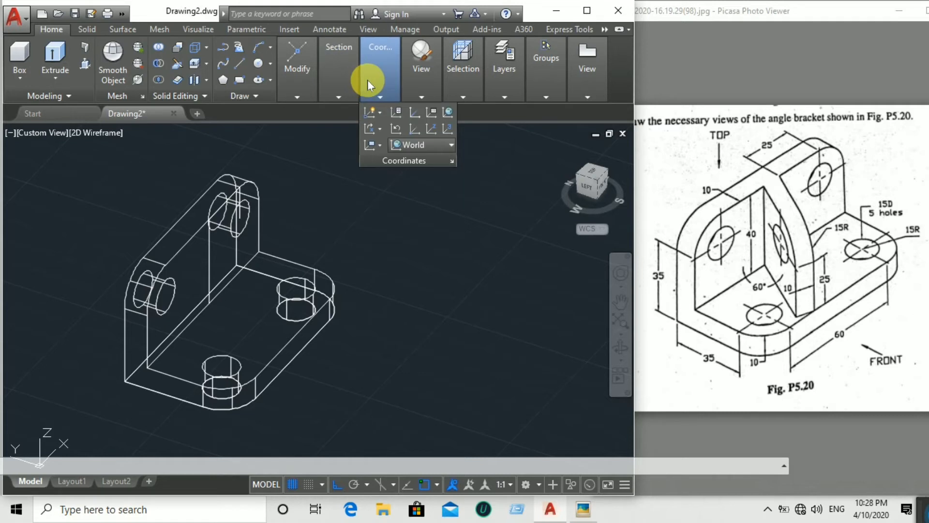
pyautogui.click(449, 129)
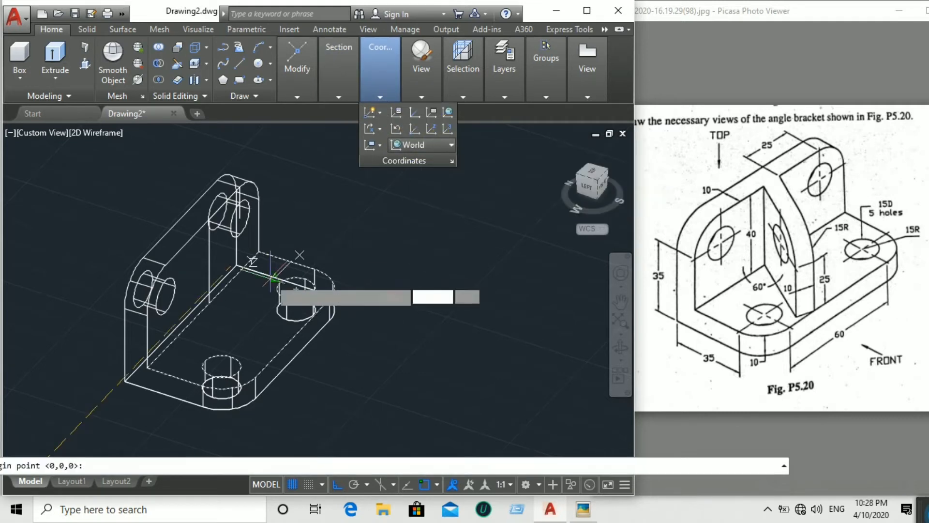
pyautogui.click(259, 251)
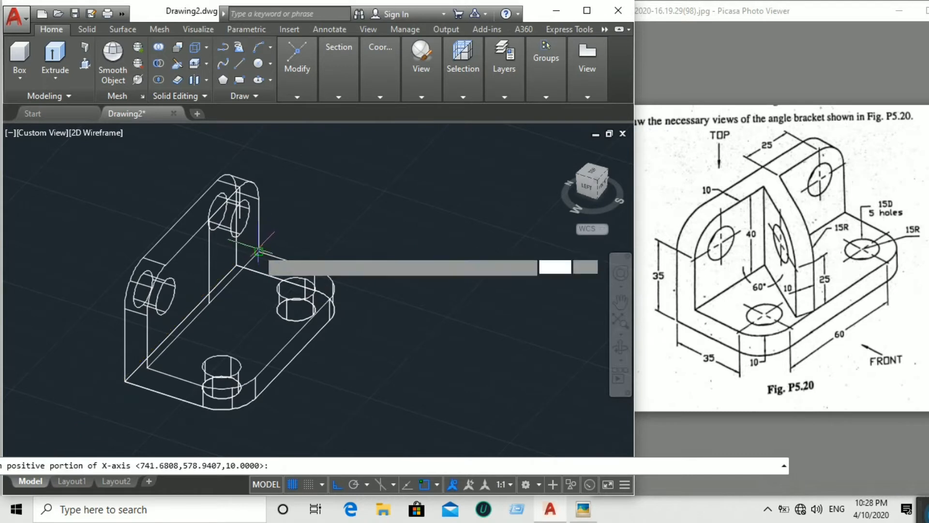
pyautogui.click(146, 367)
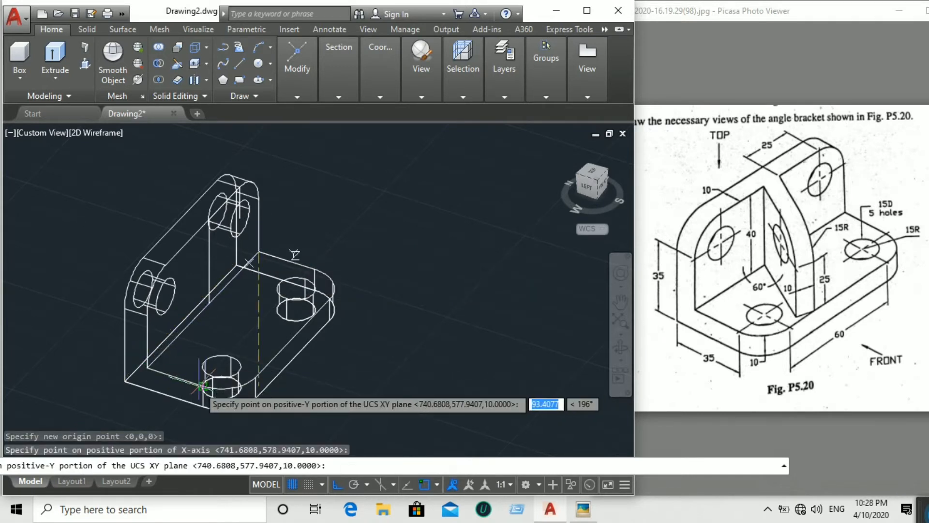
pyautogui.click(204, 385)
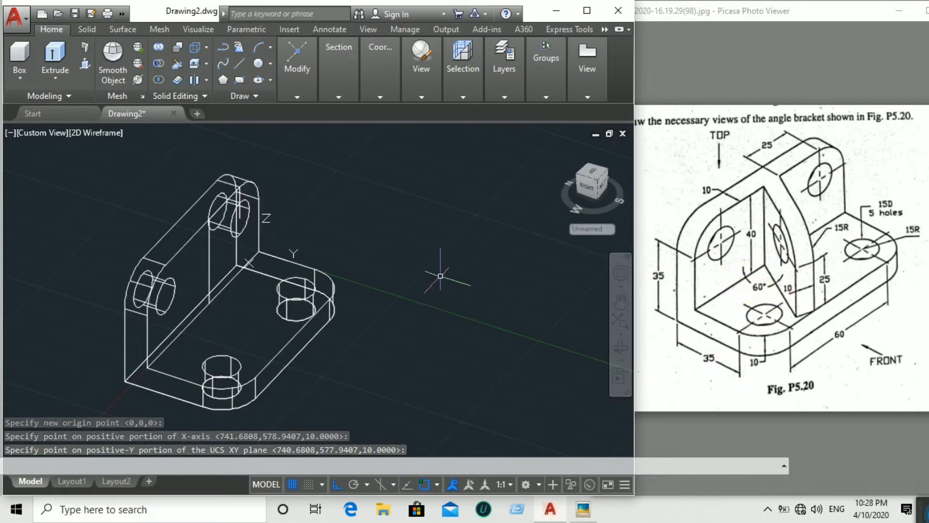
# Draw a line 50 long at 60° across the base plate's top face from the foot of the upright plate's vertical line
pyautogui.moveTo(441, 275); pyautogui.dragTo(423, 251, button='middle')
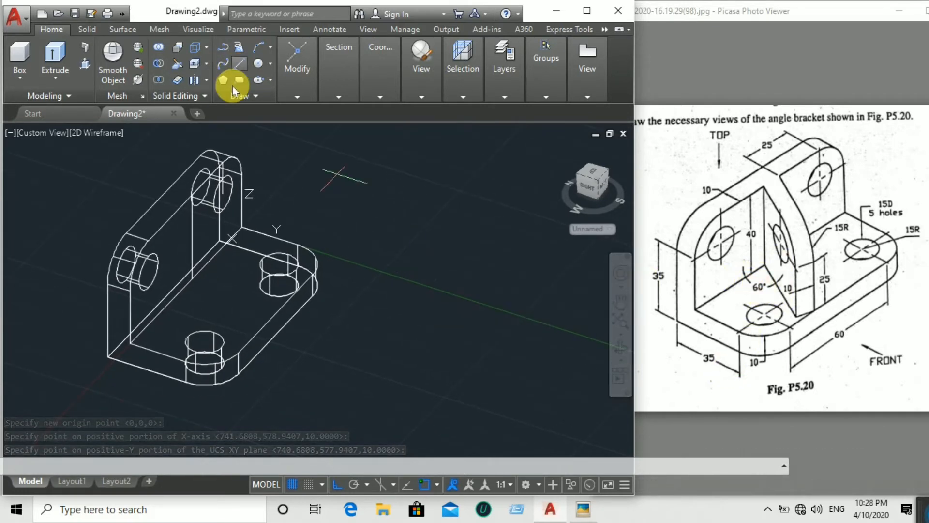
pyautogui.click(238, 63)
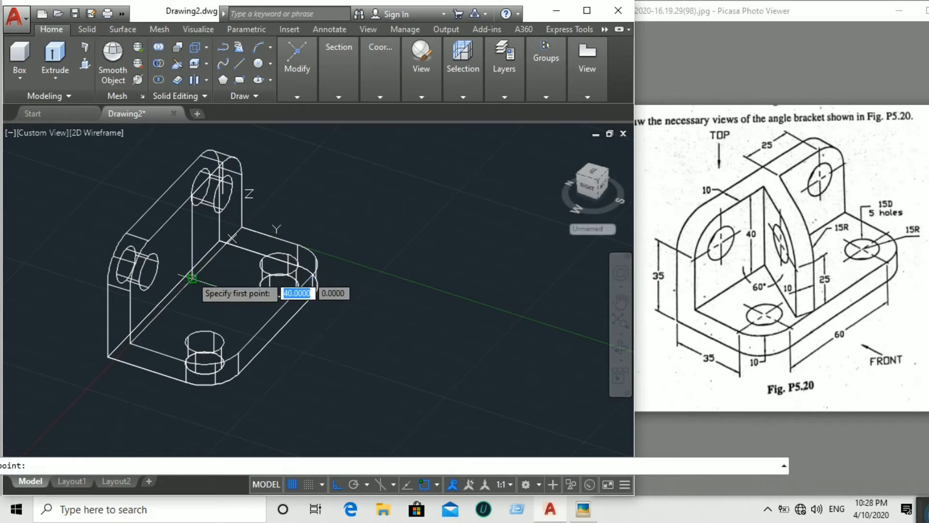
pyautogui.click(192, 274)
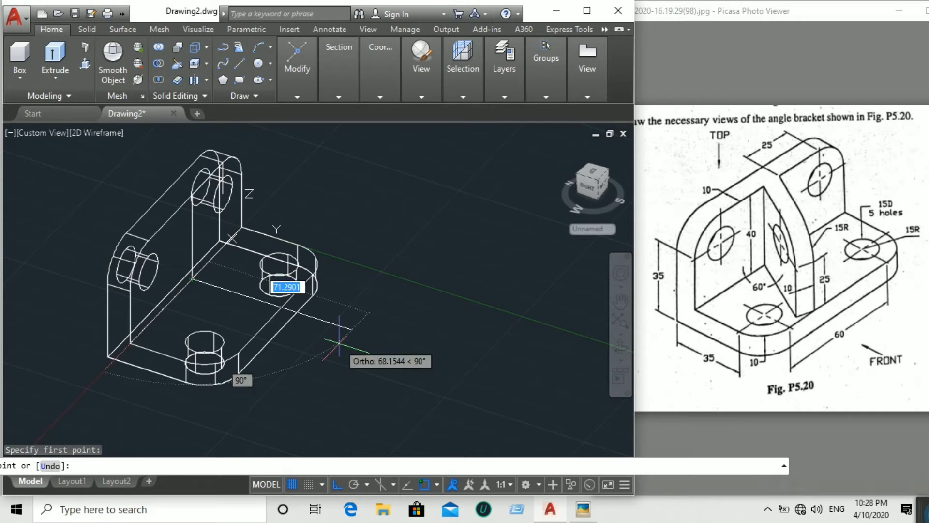
pyautogui.write('50')
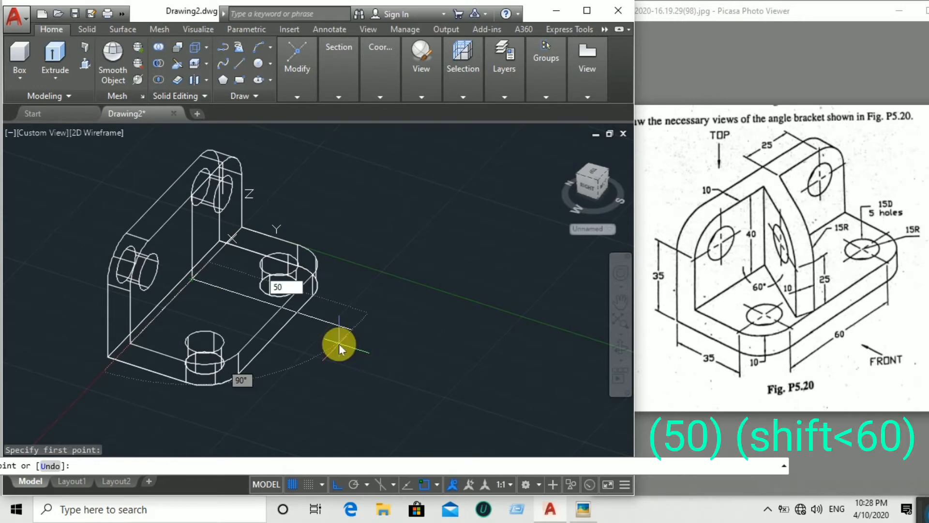
pyautogui.write('<90°')
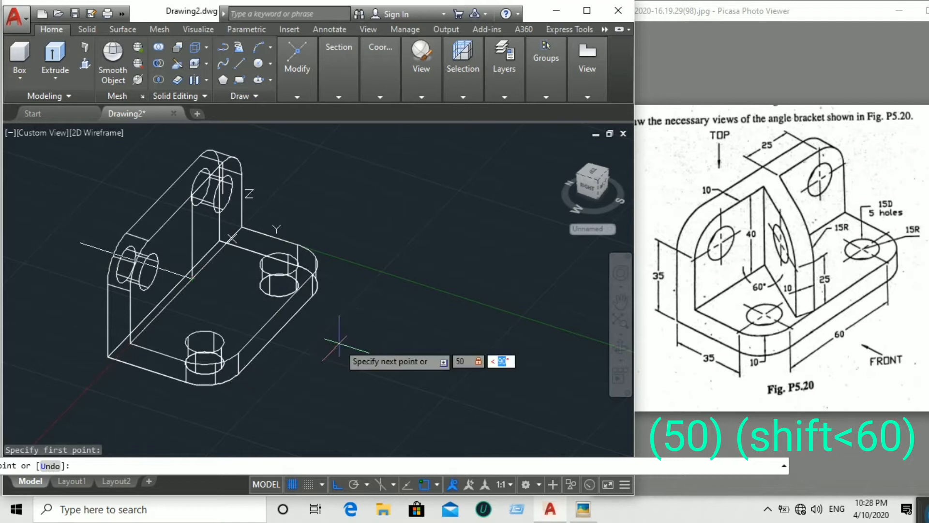
pyautogui.write('60')
pyautogui.press('Return')
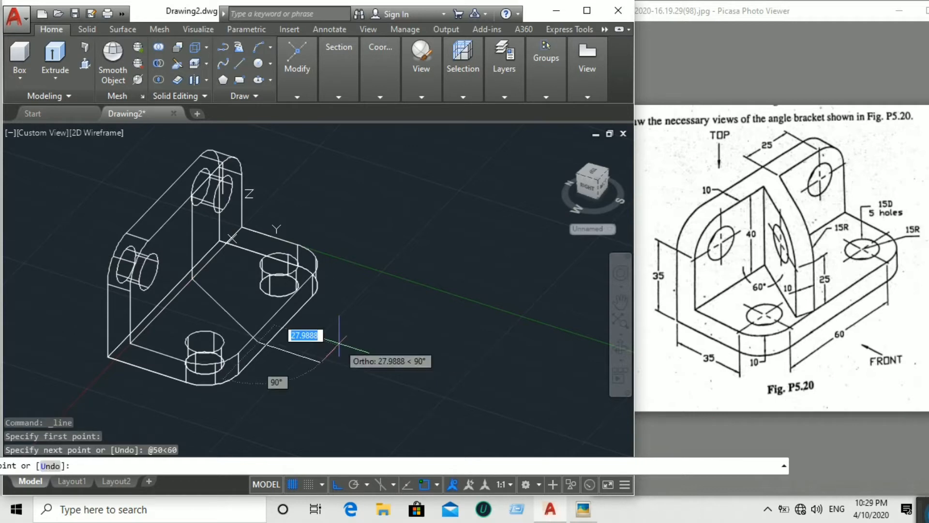
pyautogui.press('Return')
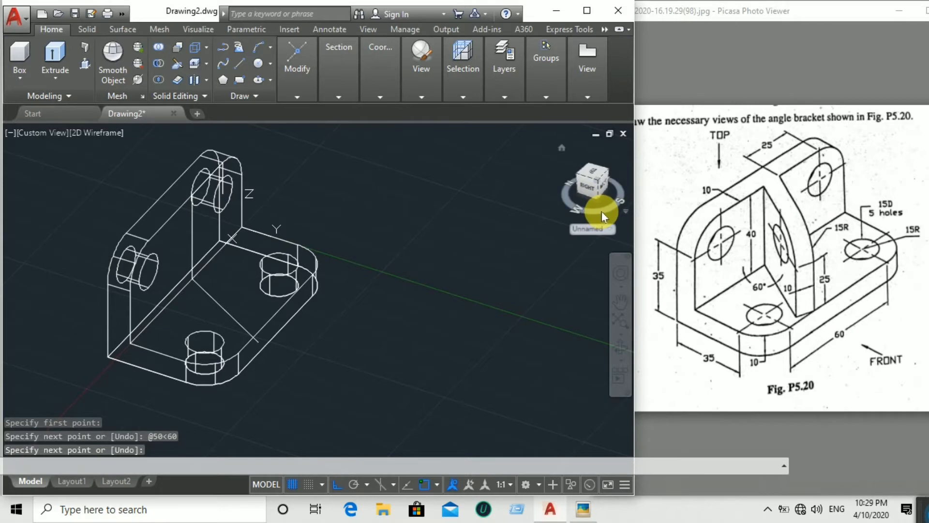
# Trim the angled line's end that overshoots the base plate's front edge, working in the Top view
pyautogui.moveTo(602, 211)
pyautogui.mouseDown()
pyautogui.moveTo(510, 230)
pyautogui.moveTo(550, 246)
pyautogui.moveTo(541, 236)
pyautogui.mouseUp()
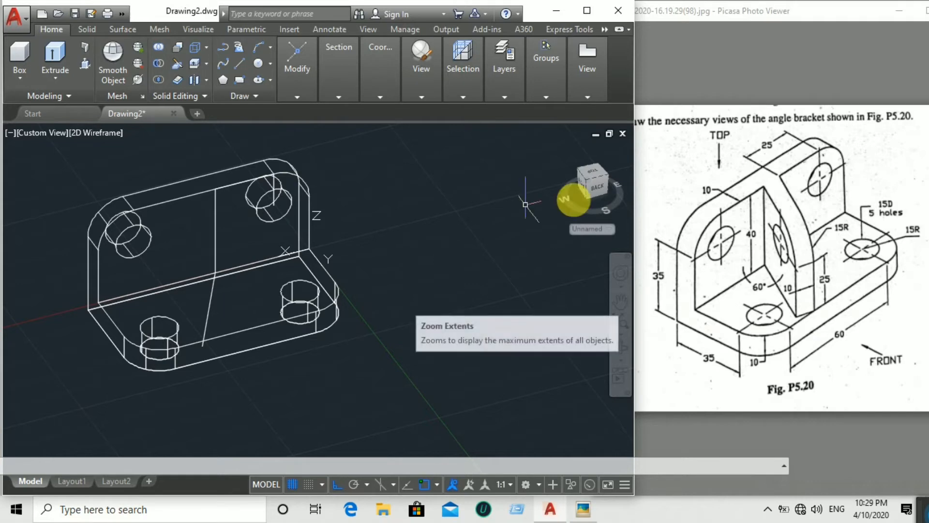
pyautogui.moveTo(575, 206)
pyautogui.keyDown('shift'); pyautogui.mouseDown(button='middle')
pyautogui.moveTo(603, 209)
pyautogui.moveTo(556, 242)
pyautogui.moveTo(569, 246)
pyautogui.moveTo(449, 257)
pyautogui.moveTo(572, 259)
pyautogui.mouseUp(button='middle'); pyautogui.keyUp('shift')
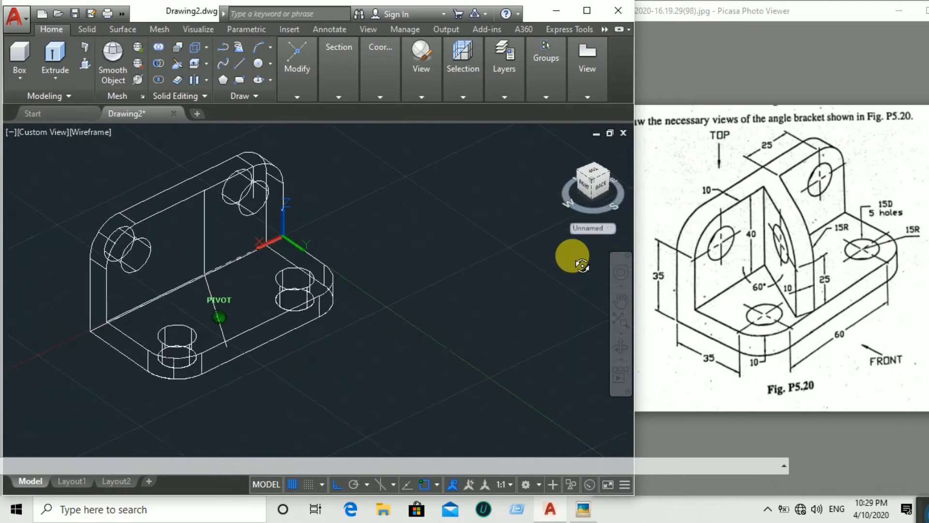
pyautogui.click(598, 174)
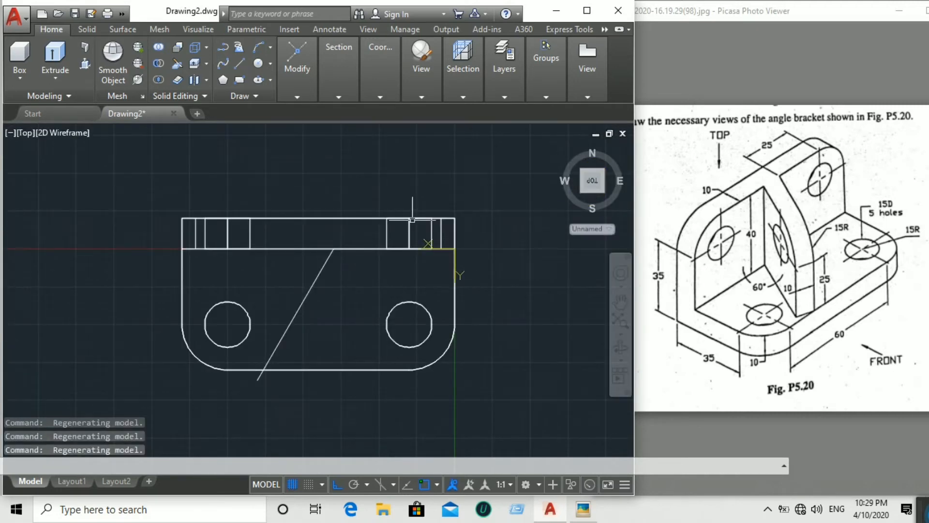
pyautogui.click(309, 70)
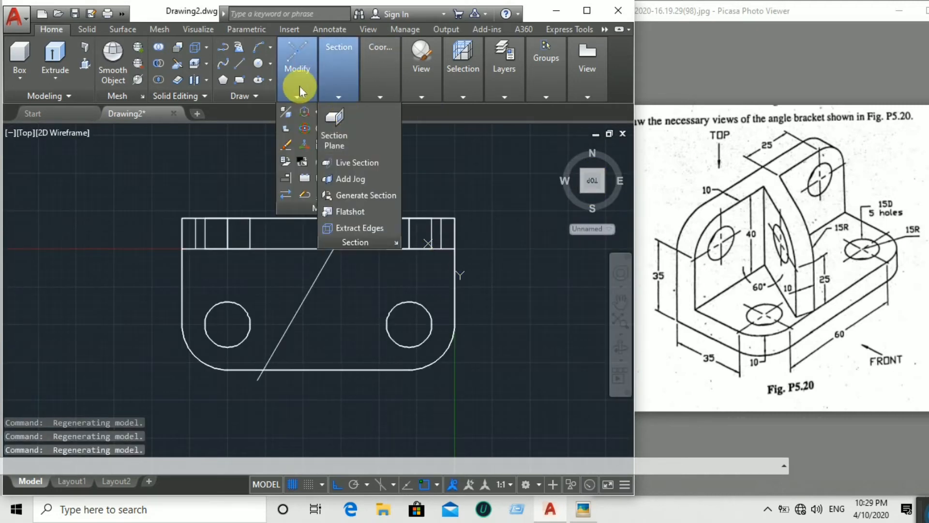
pyautogui.click(357, 113)
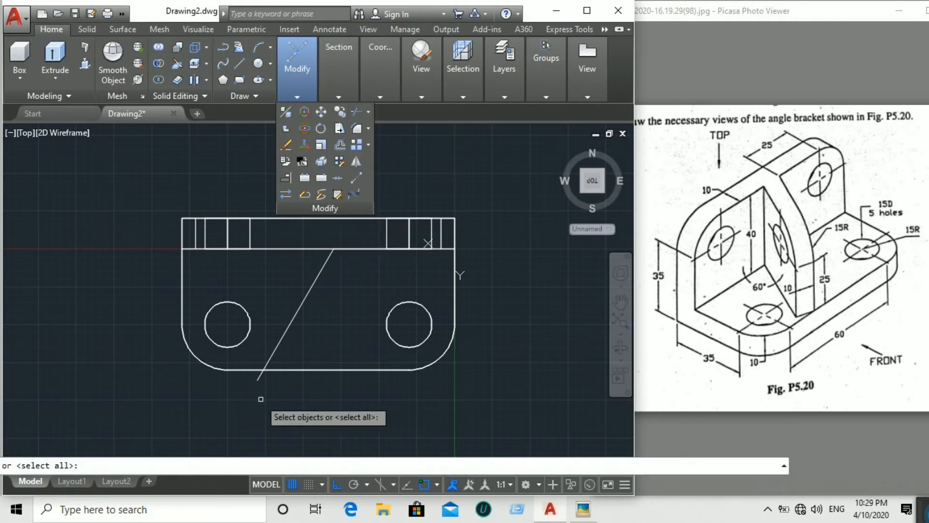
pyautogui.press('Return')
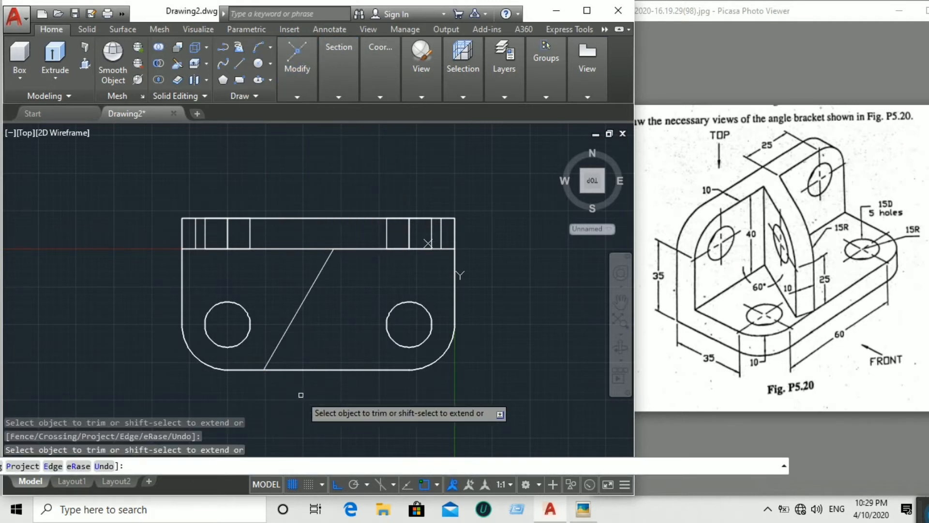
pyautogui.rightClick(301, 396)
pyautogui.click(330, 207)
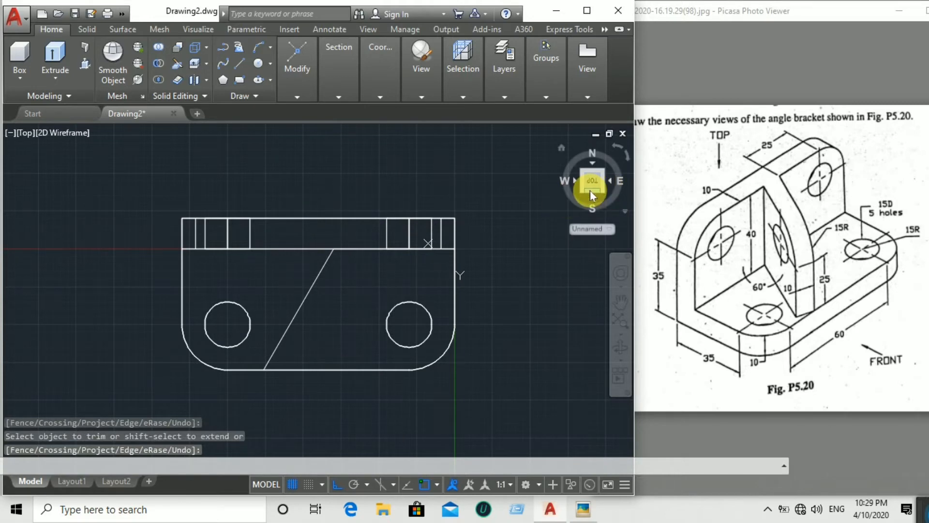
pyautogui.moveTo(590, 191)
pyautogui.mouseDown()
pyautogui.moveTo(616, 145)
pyautogui.moveTo(614, 472)
pyautogui.moveTo(8, 131)
pyautogui.moveTo(21, 143)
pyautogui.moveTo(618, 130)
pyautogui.moveTo(590, 145)
pyautogui.mouseUp()
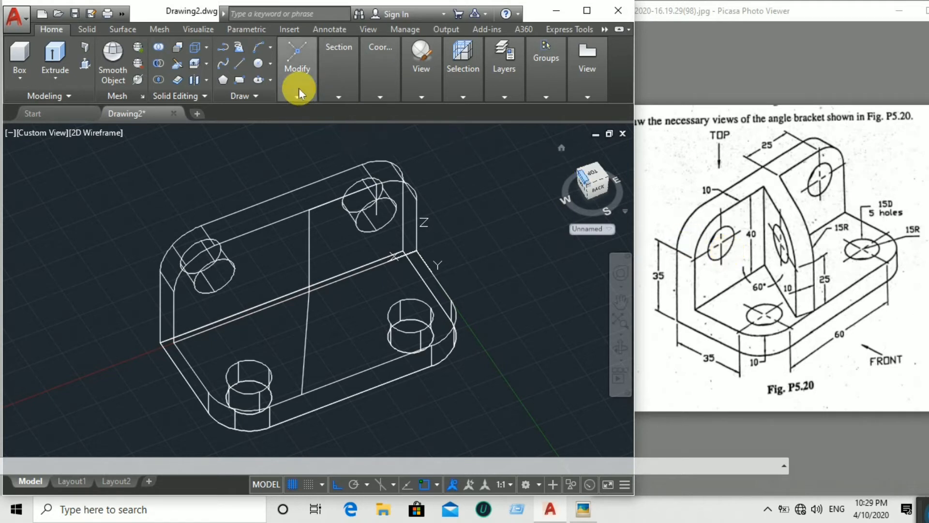
pyautogui.click(297, 73)
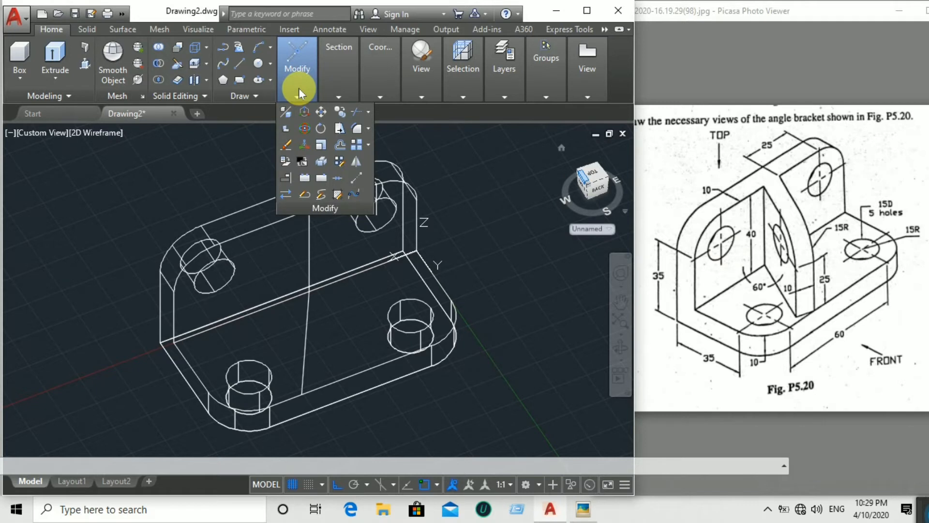
pyautogui.click(305, 333)
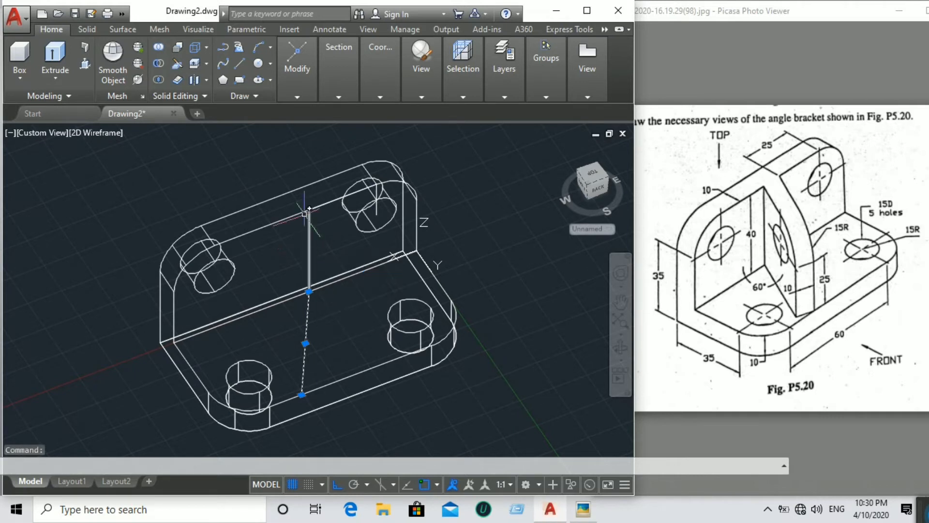
pyautogui.click(240, 62)
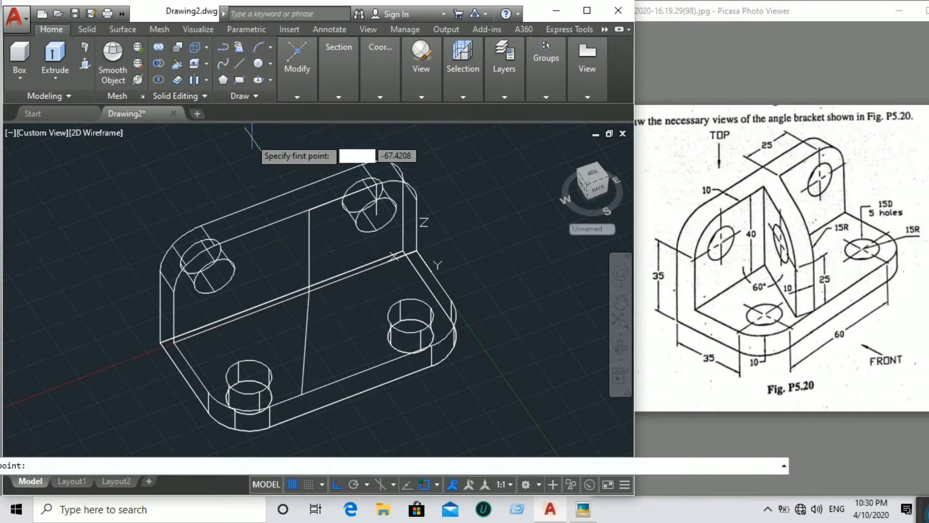
pyautogui.rightClick(261, 145)
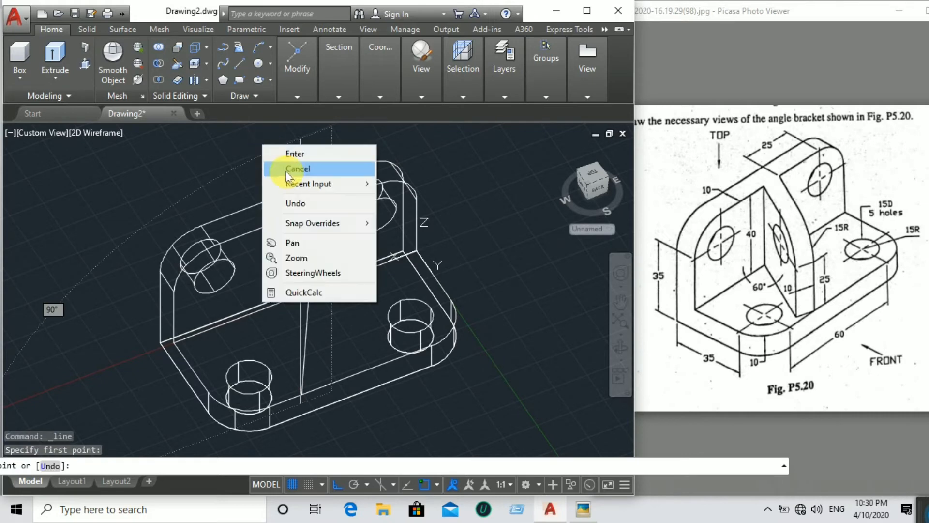
pyautogui.click(291, 172)
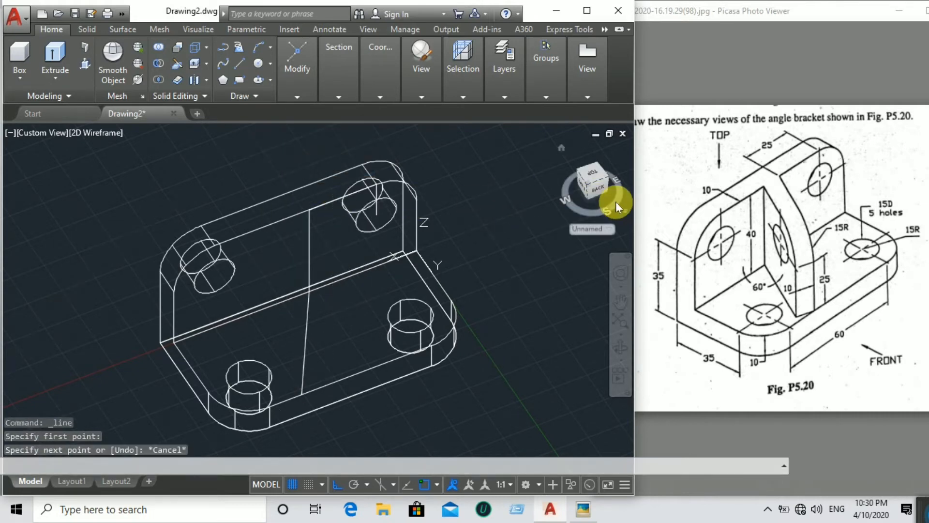
# Mirror the angled line on the base plate upward about the horizontal through the upright vertical line's midpoint, keeping the source line
pyautogui.moveTo(616, 201); pyautogui.dragTo(475, 239)
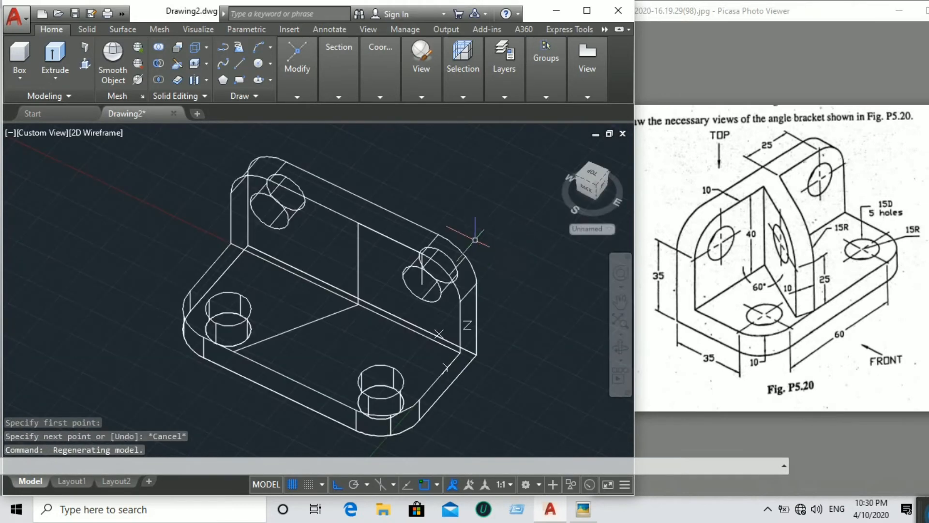
pyautogui.moveTo(475, 239); pyautogui.dragTo(462, 179, button='middle')
pyautogui.click(291, 277)
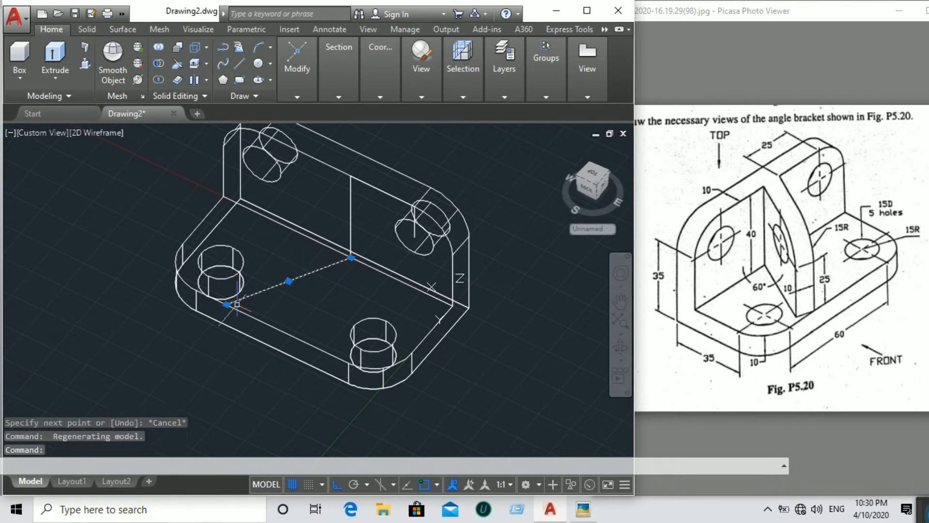
pyautogui.write('MI')
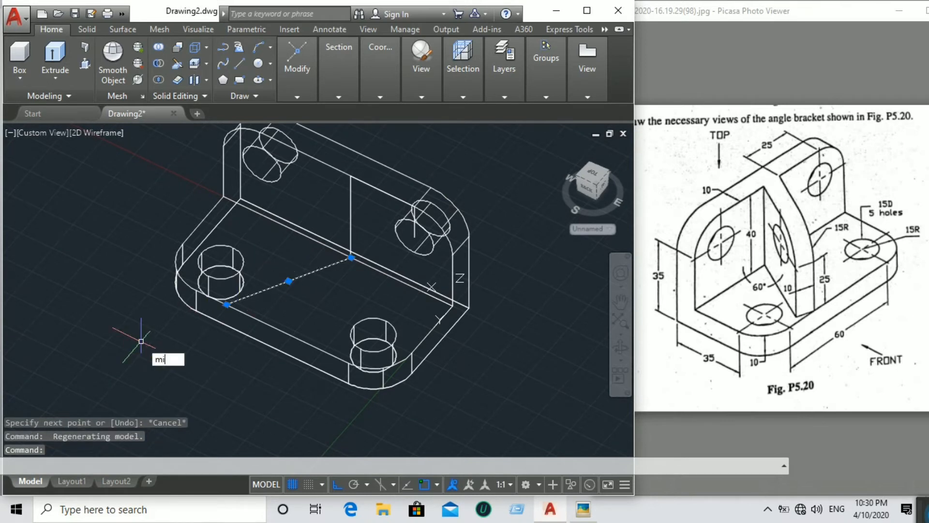
pyautogui.press('Return')
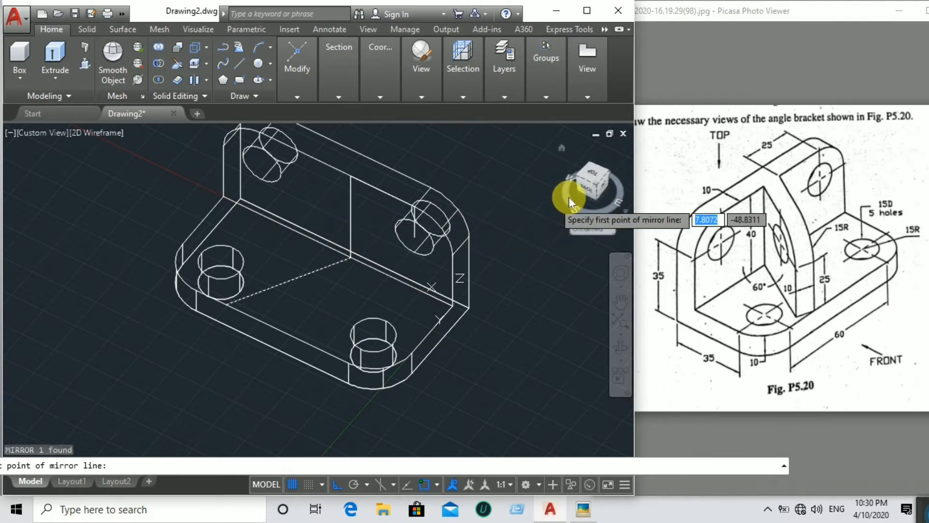
pyautogui.moveTo(576, 197)
pyautogui.mouseDown()
pyautogui.moveTo(600, 203)
pyautogui.moveTo(596, 159)
pyautogui.moveTo(591, 183)
pyautogui.moveTo(19, 154)
pyautogui.moveTo(62, 146)
pyautogui.moveTo(53, 143)
pyautogui.mouseUp()
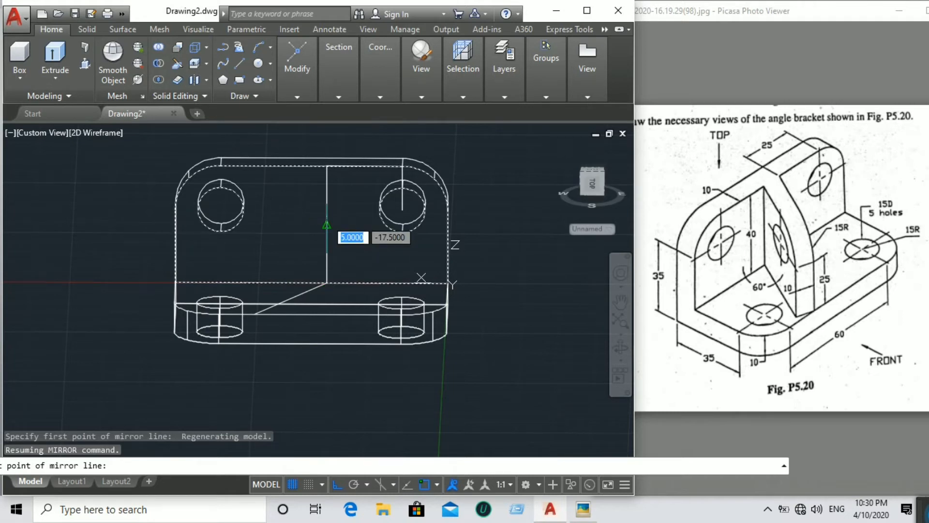
pyautogui.click(327, 224)
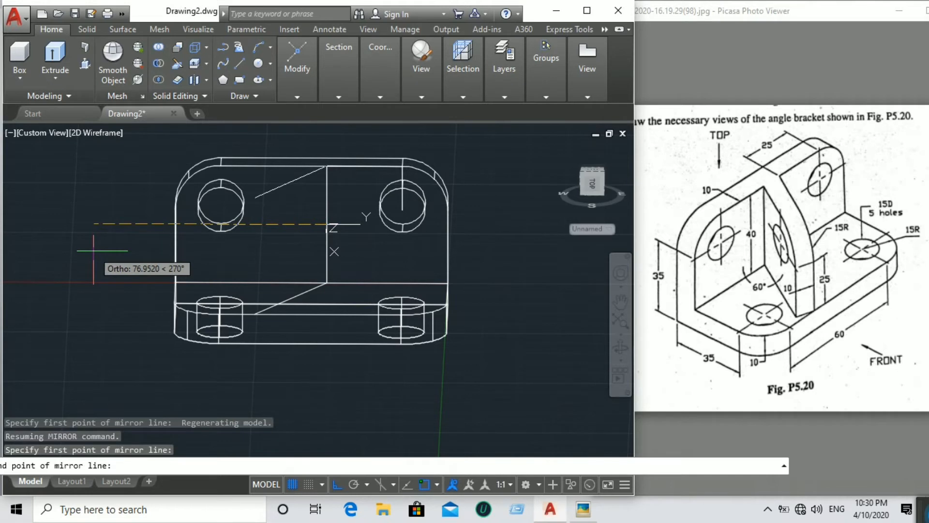
pyautogui.click(93, 250)
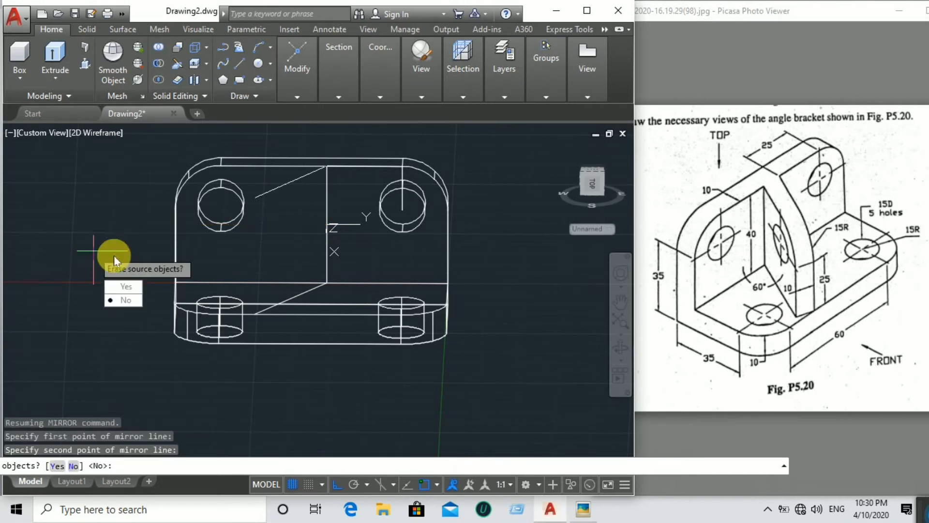
pyautogui.click(137, 303)
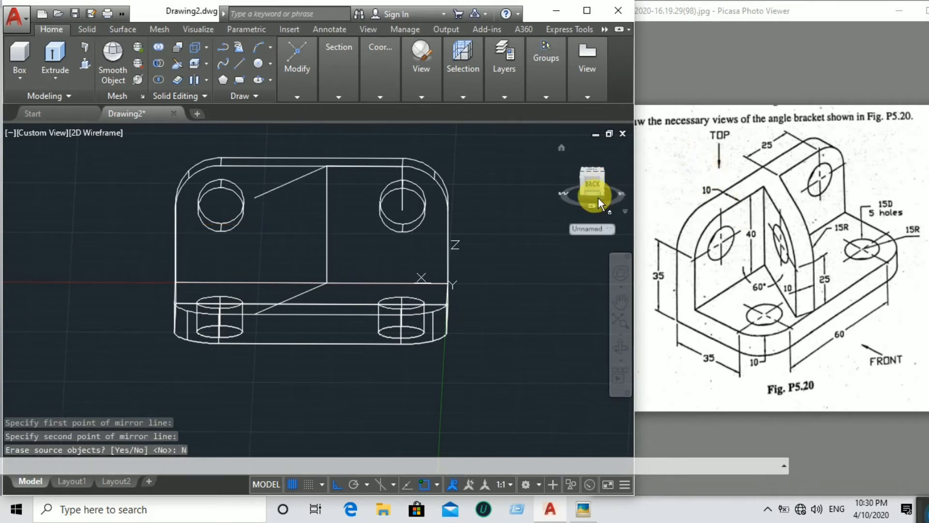
# Draw a vertical line joining the outer ends of the lower and upper angled lines to close the rib outline
pyautogui.moveTo(590, 182)
pyautogui.mouseDown()
pyautogui.moveTo(622, 196)
pyautogui.moveTo(92, 198)
pyautogui.moveTo(63, 223)
pyautogui.moveTo(19, 223)
pyautogui.moveTo(574, 184)
pyautogui.moveTo(566, 239)
pyautogui.moveTo(541, 245)
pyautogui.mouseUp()
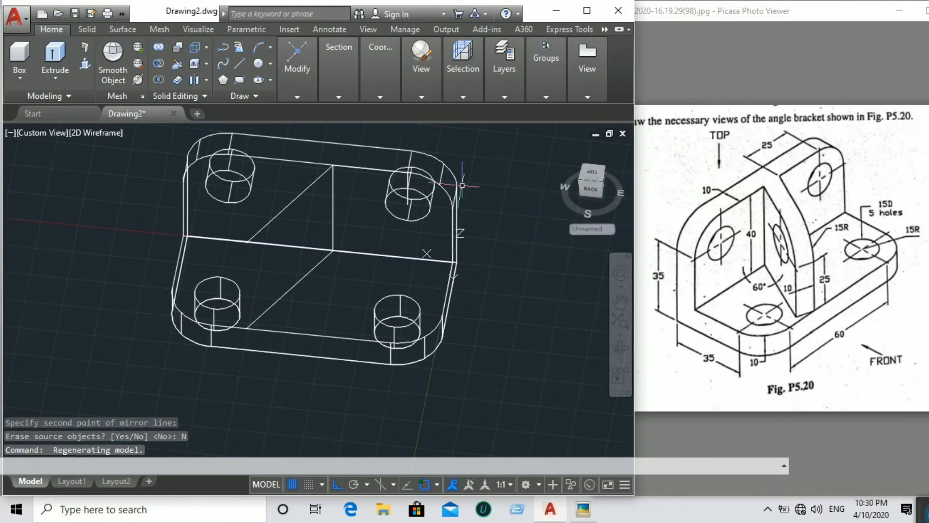
pyautogui.click(240, 64)
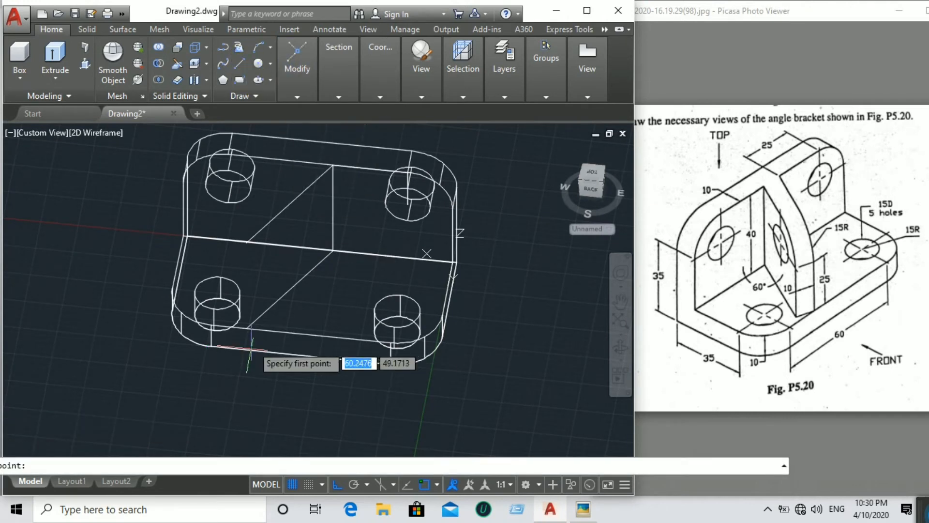
pyautogui.click(246, 326)
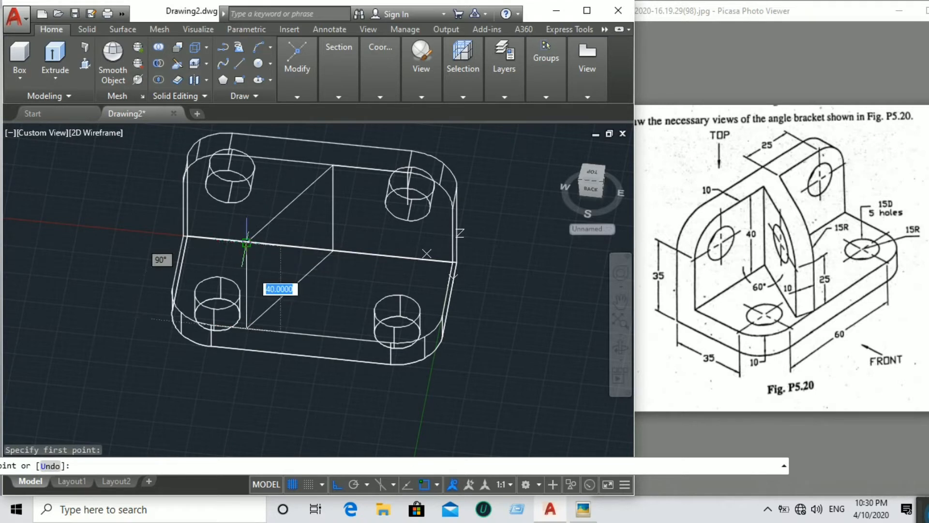
pyautogui.click(246, 242)
pyautogui.rightClick(247, 242)
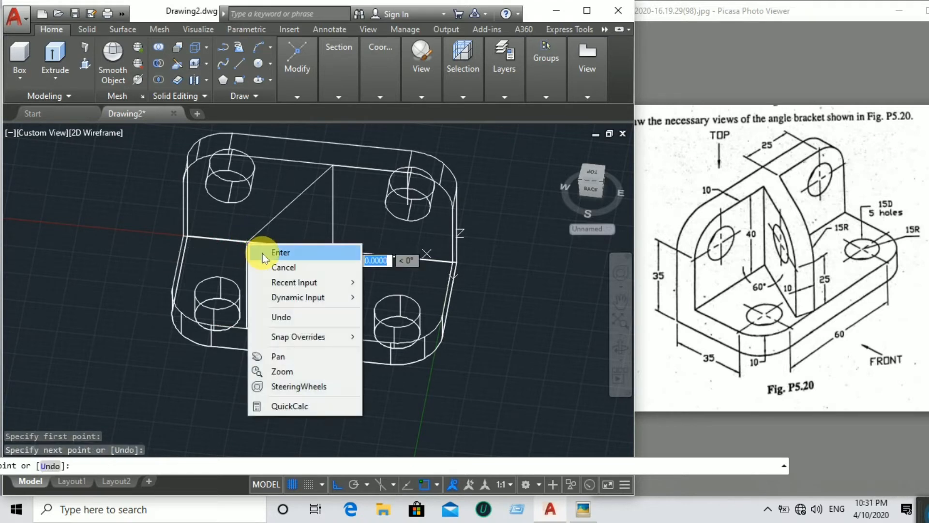
pyautogui.click(268, 251)
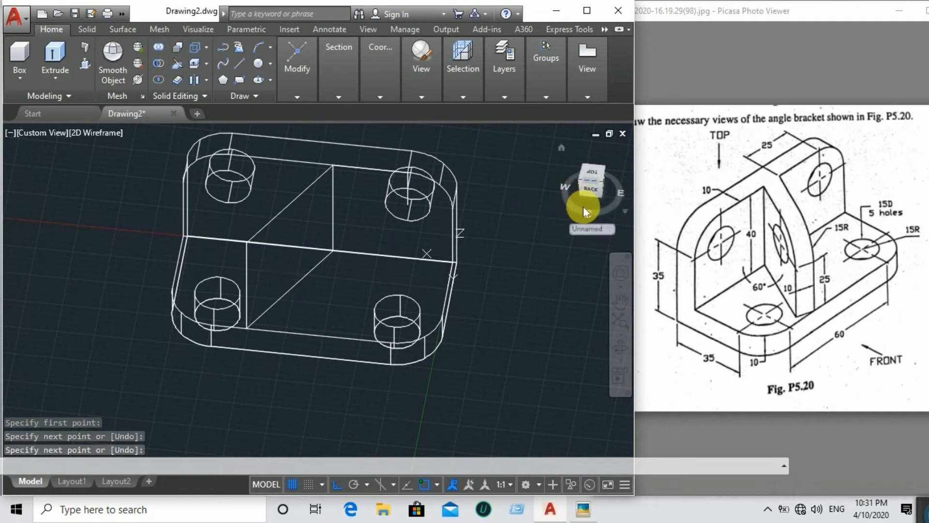
# Define a three-point UCS on the rib outline, origin at its upper outer corner, X along the upper line, Y toward the upright line's foot
pyautogui.moveTo(597, 209)
pyautogui.mouseDown()
pyautogui.moveTo(595, 237)
pyautogui.moveTo(502, 221)
pyautogui.moveTo(487, 207)
pyautogui.moveTo(10, 207)
pyautogui.moveTo(518, 207)
pyautogui.moveTo(500, 213)
pyautogui.moveTo(484, 201)
pyautogui.mouseUp()
pyautogui.moveTo(381, 69)
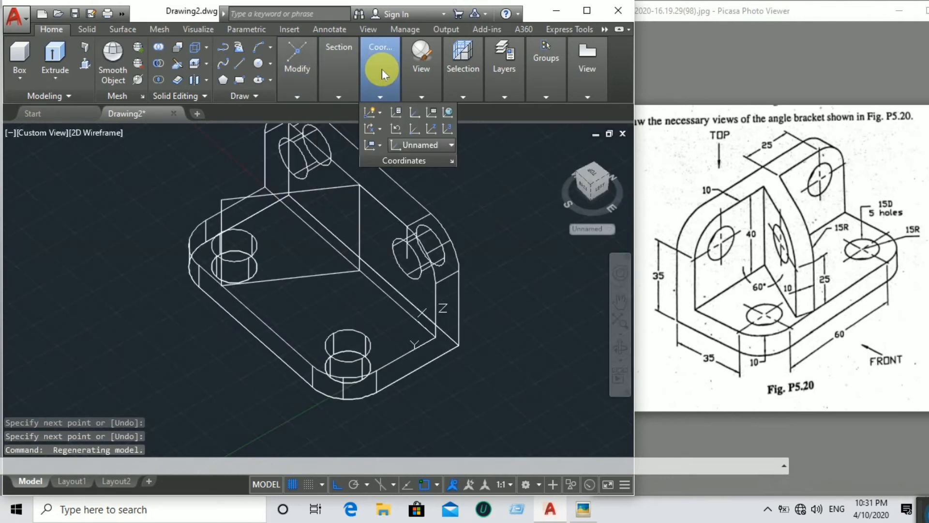
pyautogui.click(448, 129)
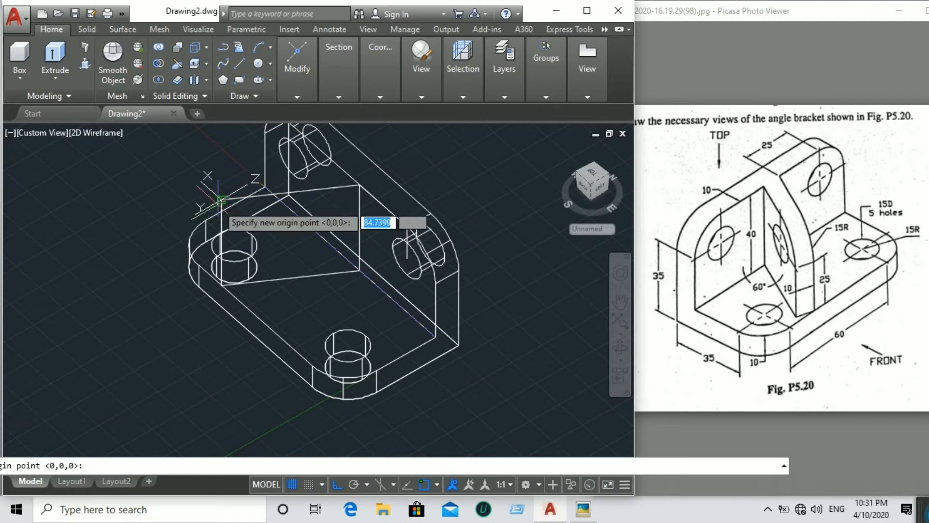
pyautogui.click(221, 199)
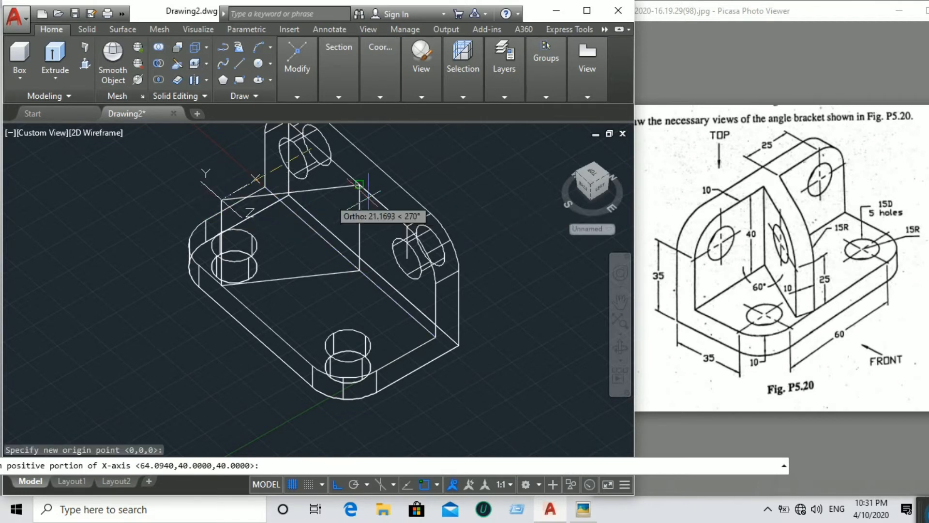
pyautogui.click(359, 185)
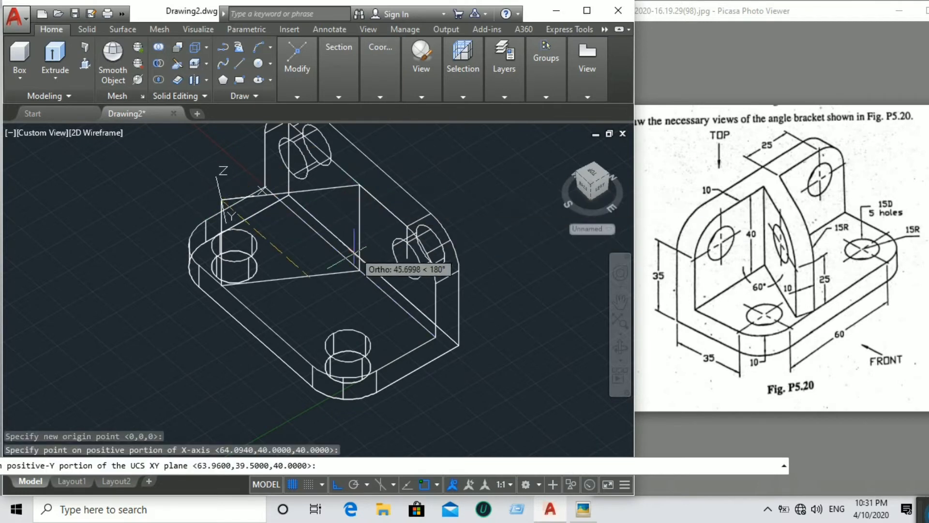
pyautogui.click(359, 269)
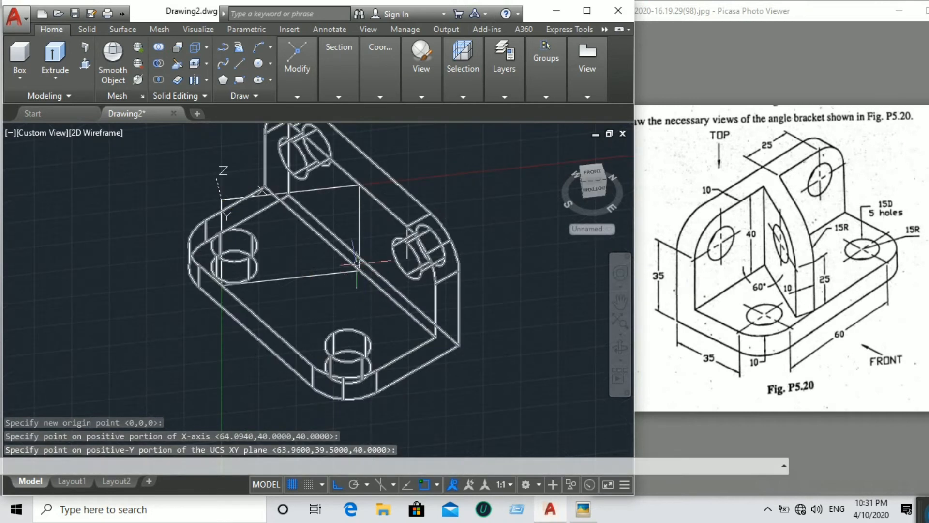
# Draw a circle of radius 15 centred on the upper outer corner of the rib outline
pyautogui.click(256, 65)
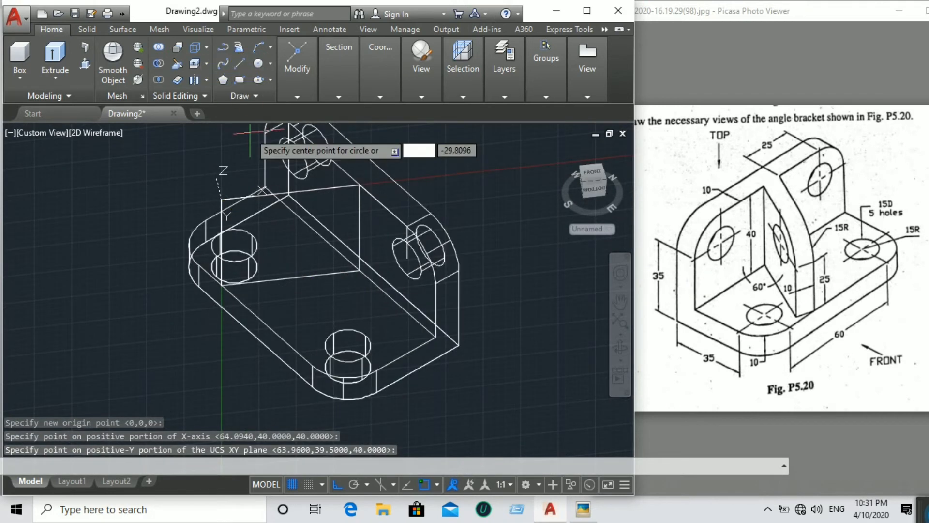
pyautogui.click(221, 199)
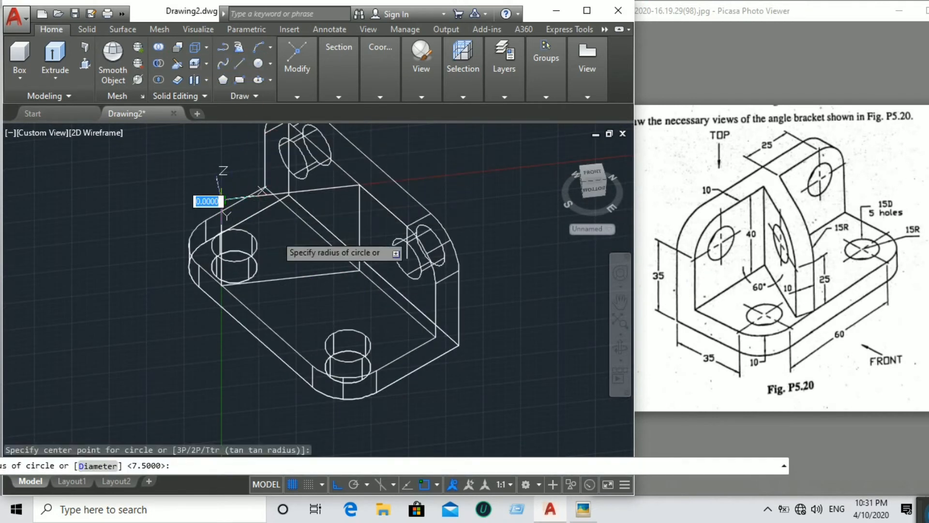
pyautogui.write('1')
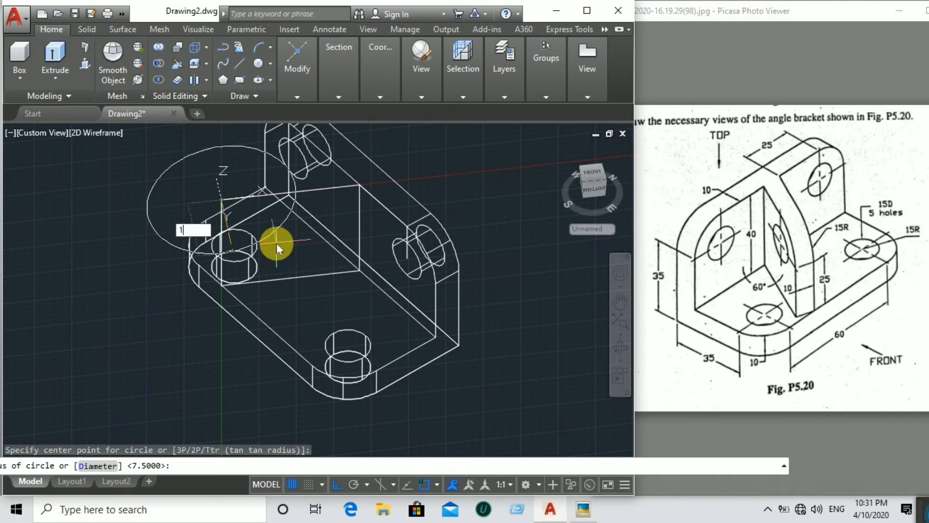
pyautogui.write('5')
pyautogui.press('Return')
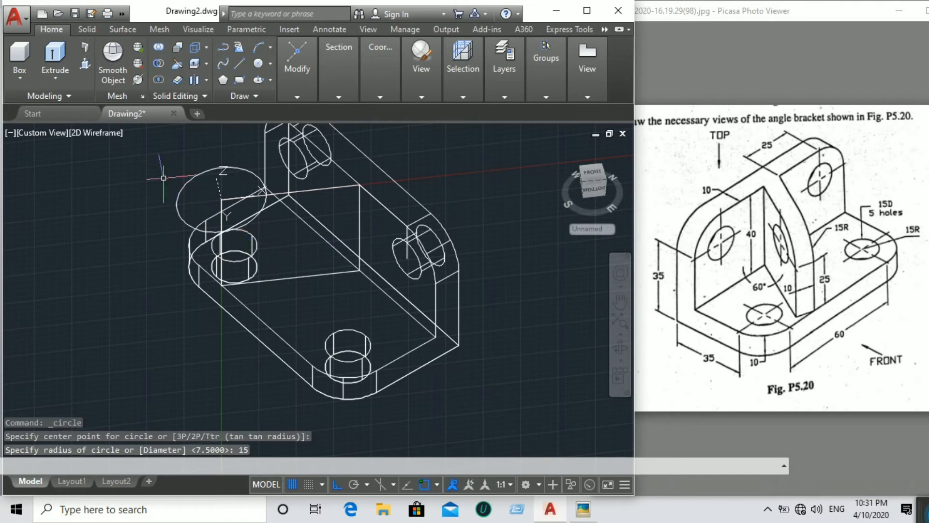
# Move the radius 15 circle along the rib's upper line, from its centre to its quadrant point nearest the upright plate
pyautogui.click(185, 184)
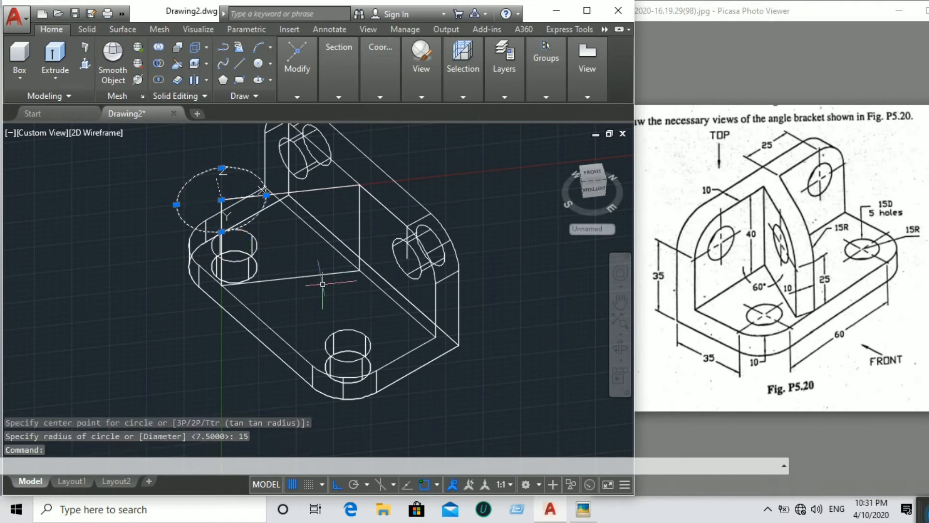
pyautogui.write('m')
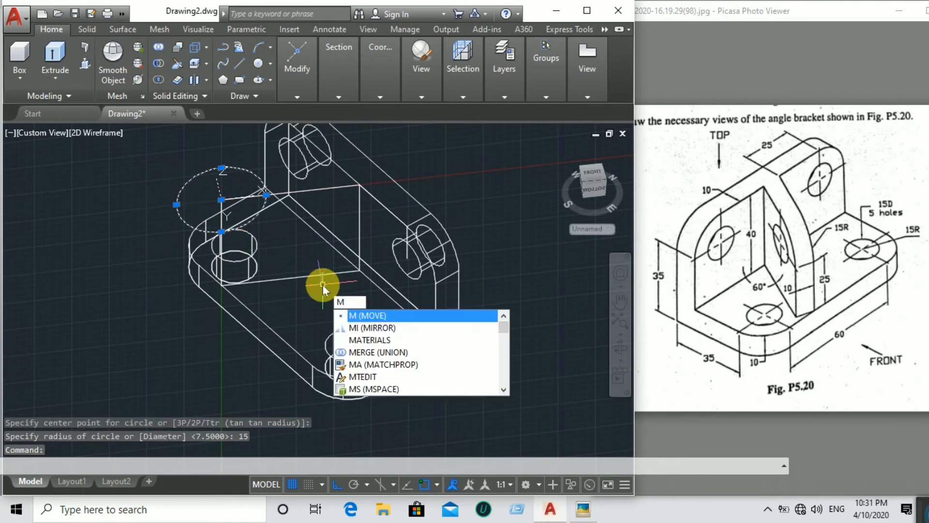
pyautogui.press('Return')
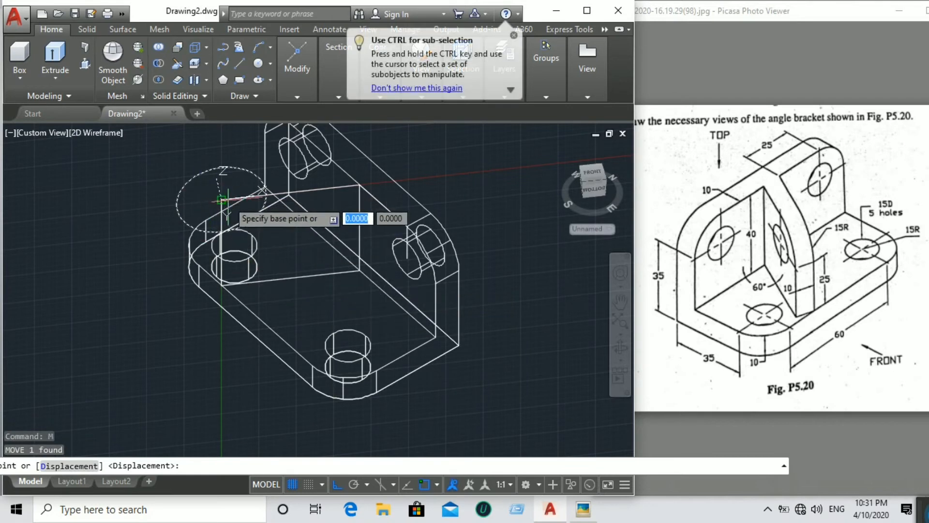
pyautogui.click(221, 200)
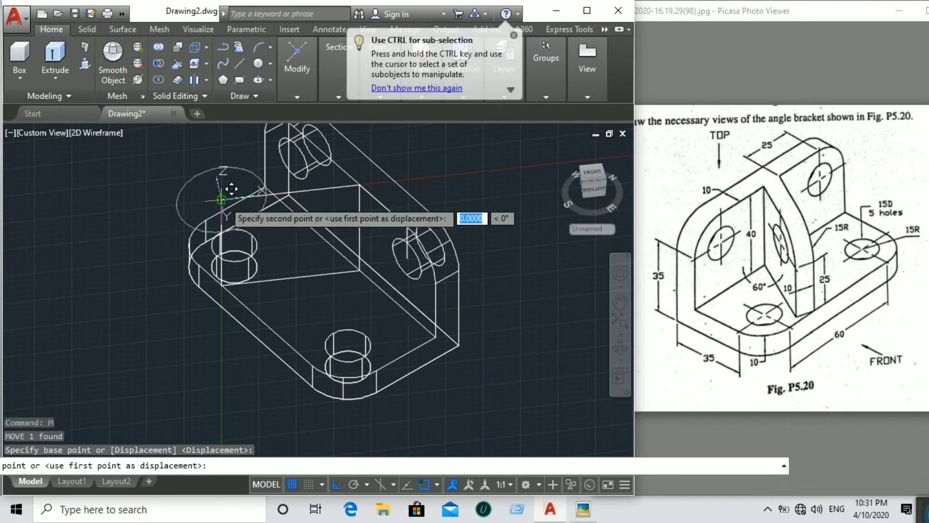
pyautogui.click(266, 195)
# Move the circle 15 straight down so it sits inside the rib outline's upper outer corner
pyautogui.click(267, 164)
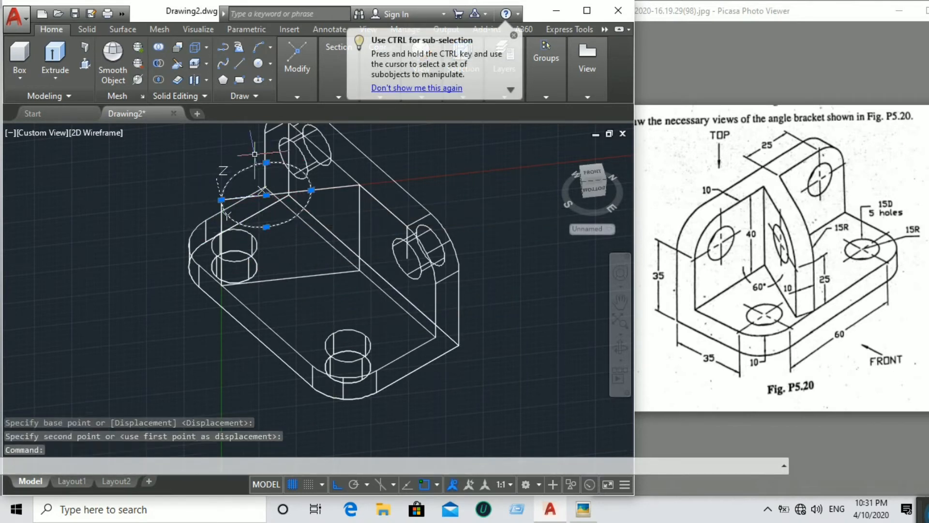
pyautogui.write('m')
pyautogui.press('Return')
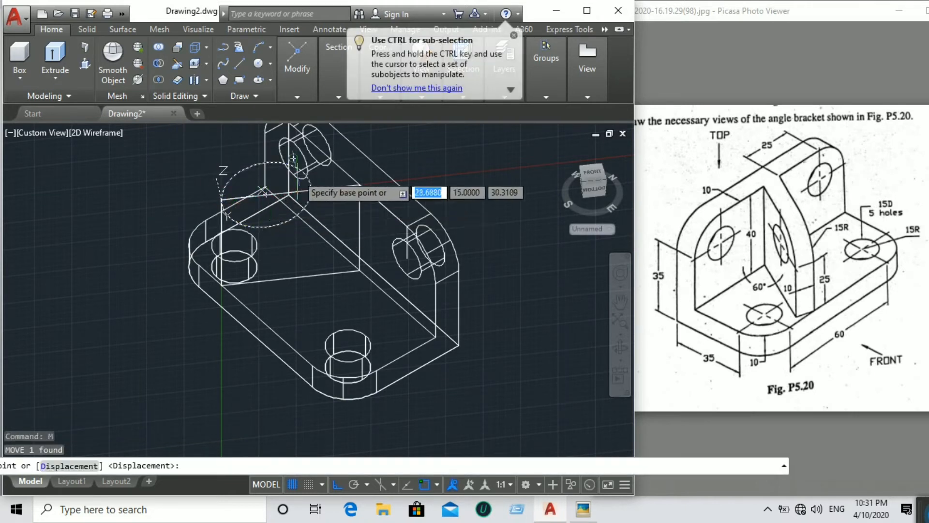
pyautogui.click(264, 187)
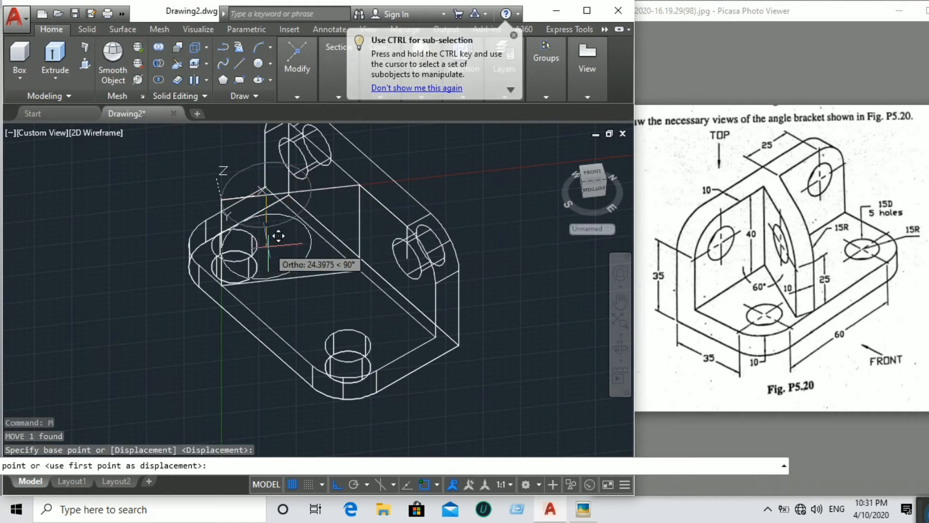
pyautogui.write('1')
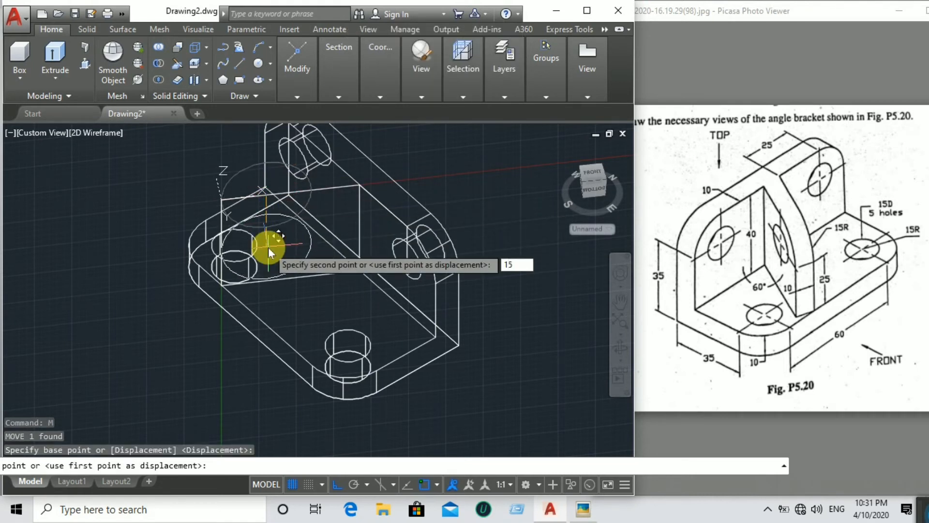
pyautogui.write('5')
pyautogui.press('Return')
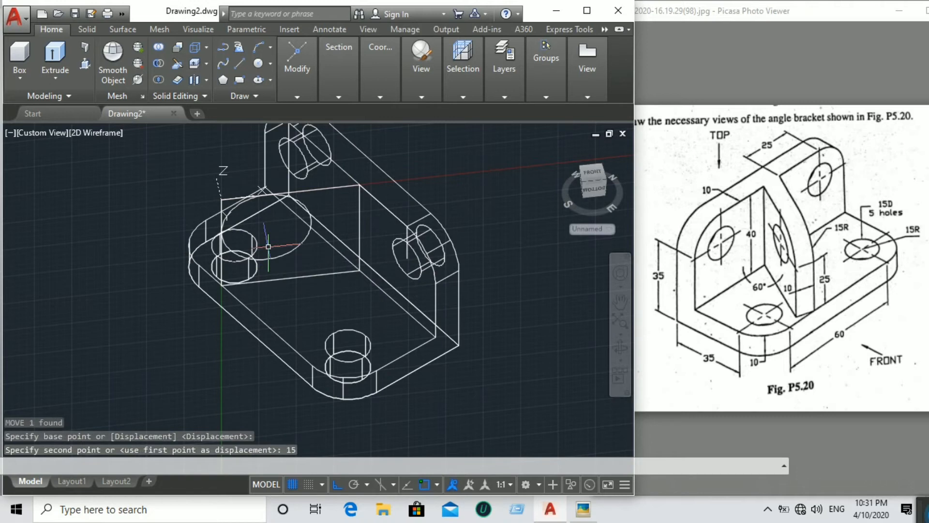
# Draw a circle of diameter 15 concentric with the radius 15 circle on the rib outline
pyautogui.click(262, 62)
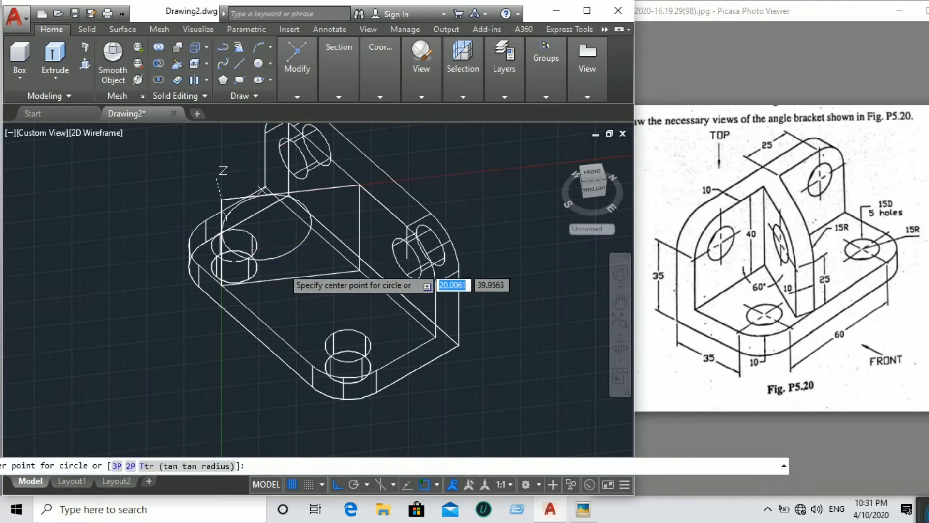
pyautogui.click(266, 226)
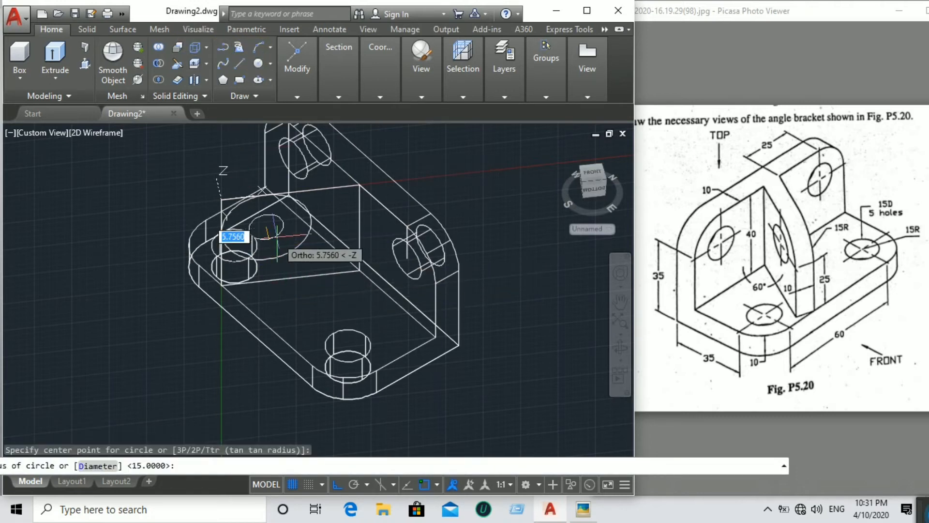
pyautogui.write('d')
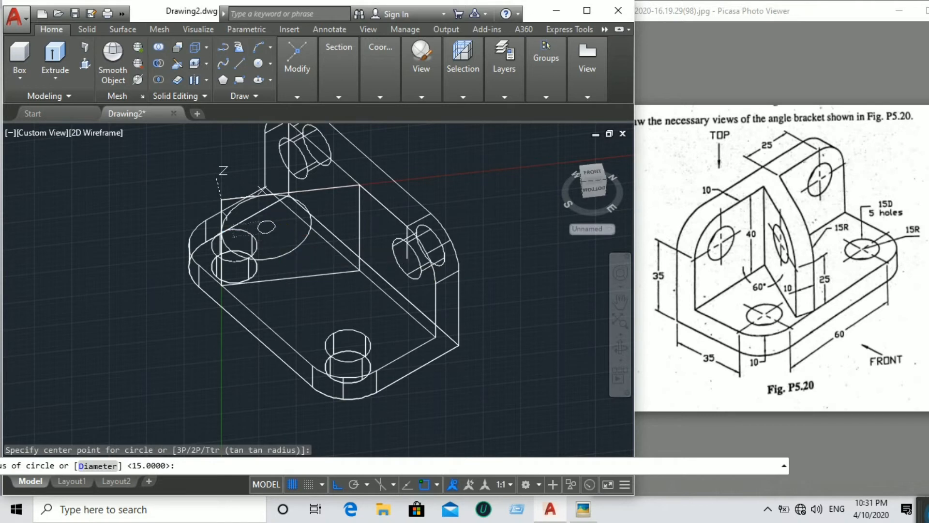
pyautogui.press('Return')
pyautogui.write('1')
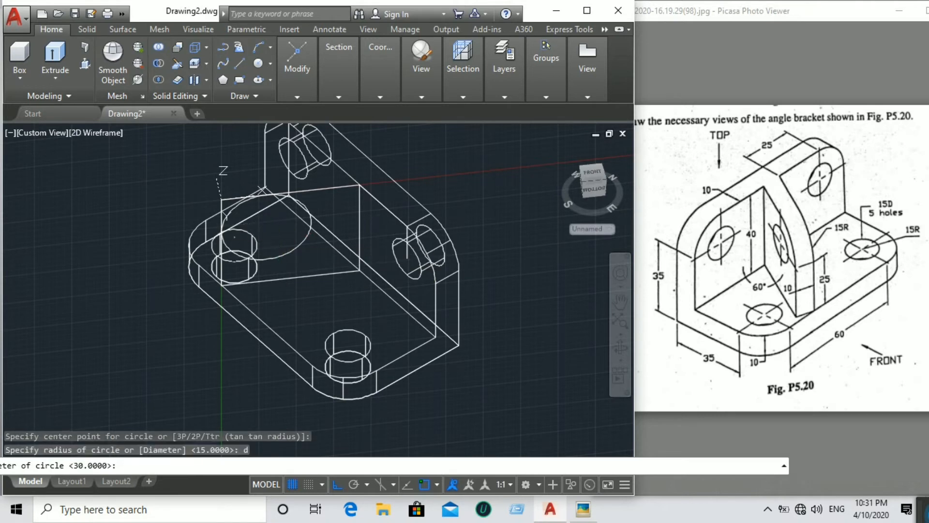
pyautogui.press('Return')
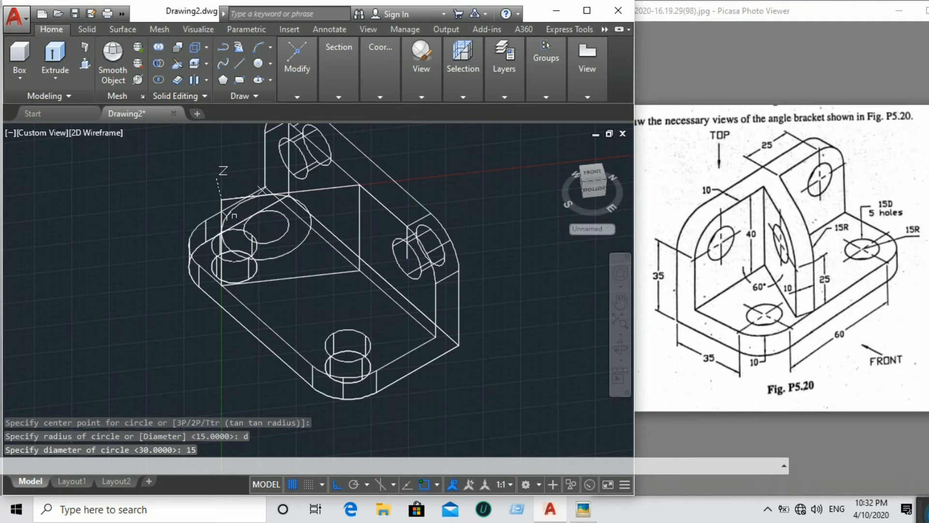
pyautogui.click(300, 87)
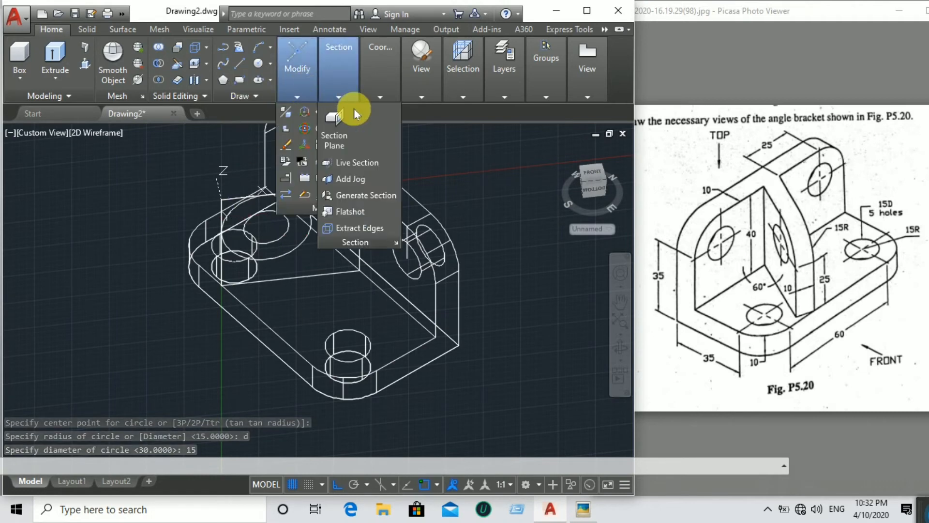
pyautogui.click(600, 187)
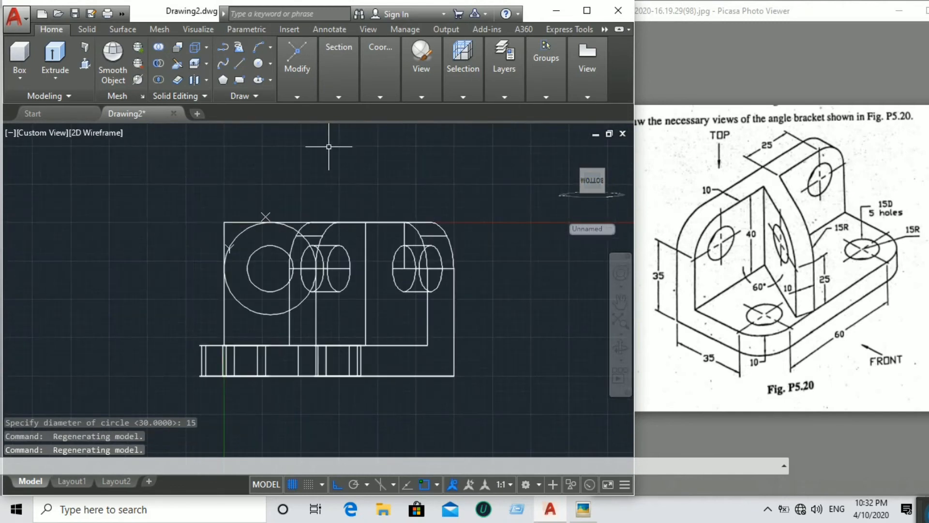
pyautogui.moveTo(286, 62)
pyautogui.click(355, 116)
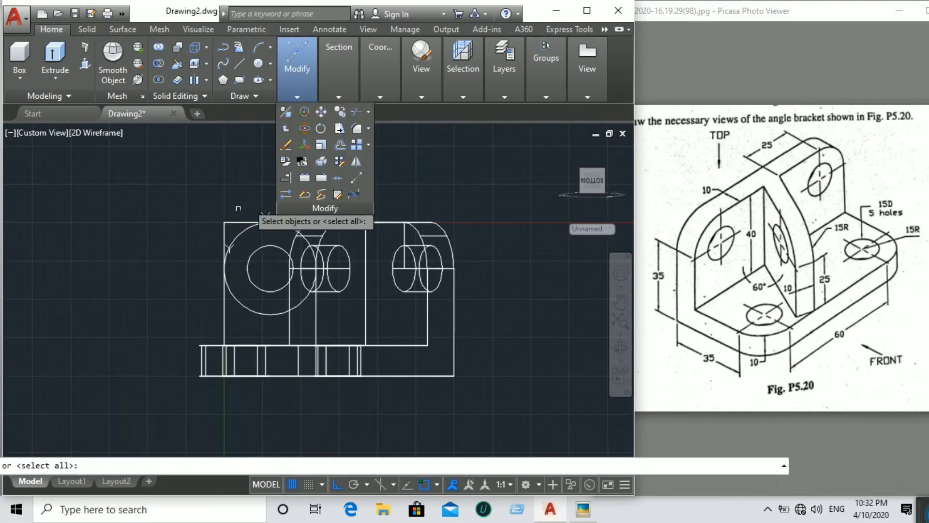
pyautogui.press('Return')
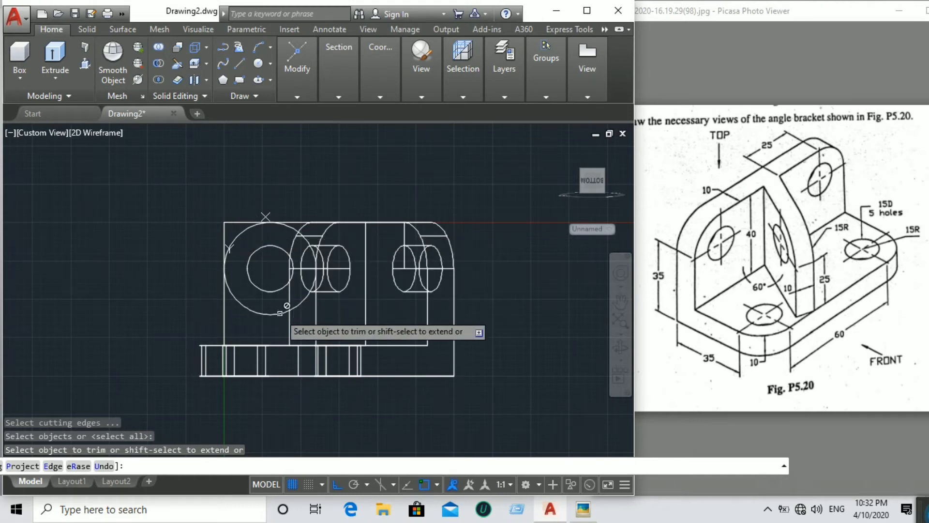
pyautogui.moveTo(574, 182)
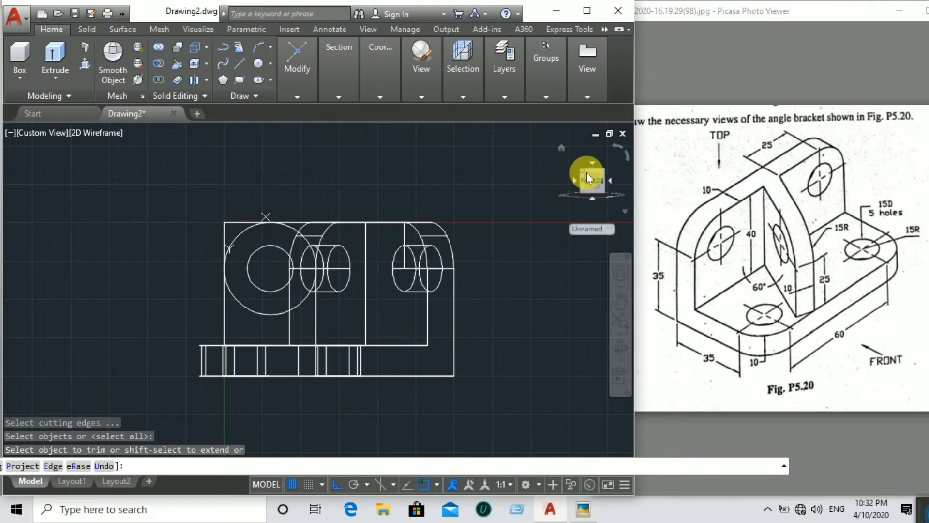
pyautogui.moveTo(588, 173)
pyautogui.mouseDown()
pyautogui.moveTo(608, 178)
pyautogui.moveTo(591, 176)
pyautogui.moveTo(584, 224)
pyautogui.moveTo(593, 188)
pyautogui.mouseUp()
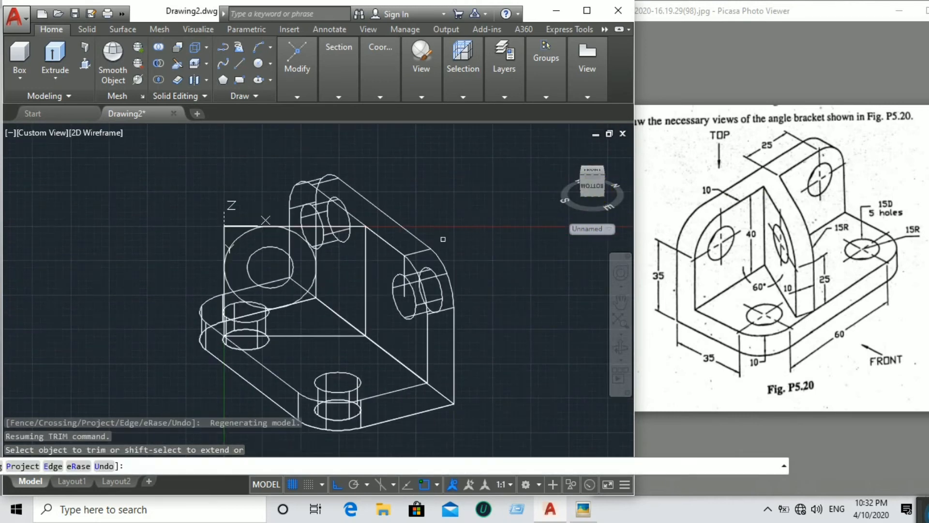
pyautogui.click(309, 88)
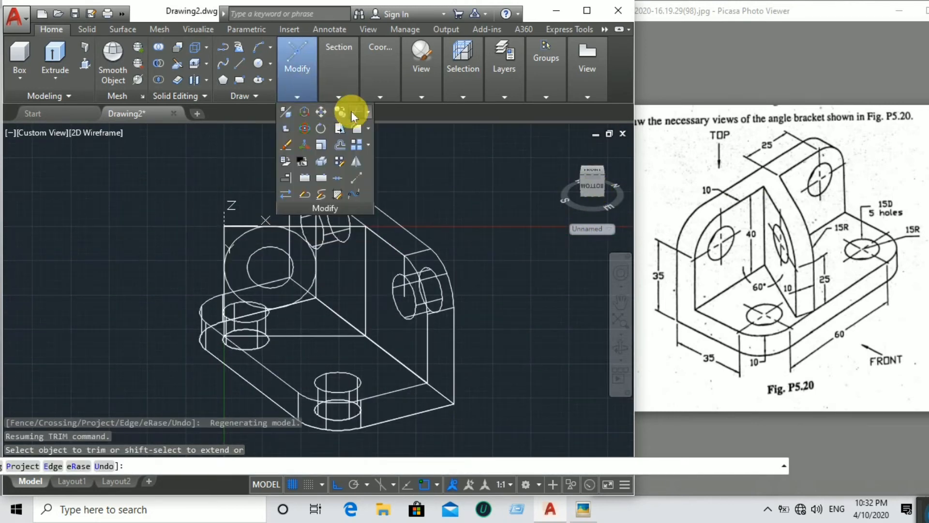
pyautogui.click(356, 112)
pyautogui.press('Return')
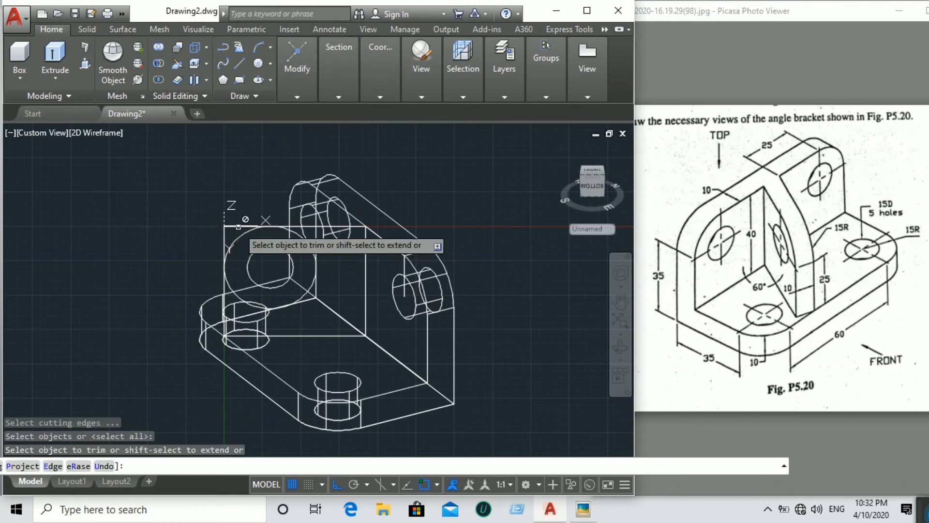
# Break the rib outline's outer upright line from just below the upper corner to its tangent point with the radius 15 circle
pyautogui.click(305, 90)
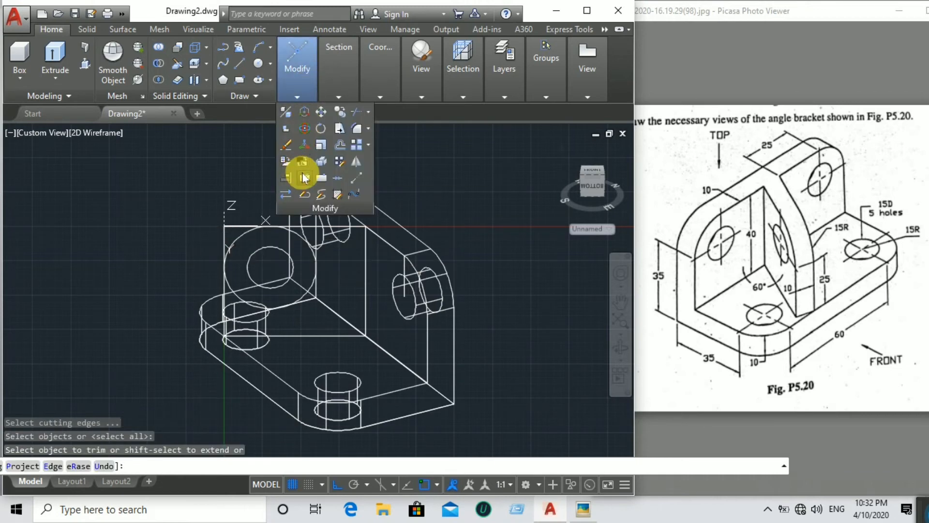
pyautogui.scroll(5, 227, 231)
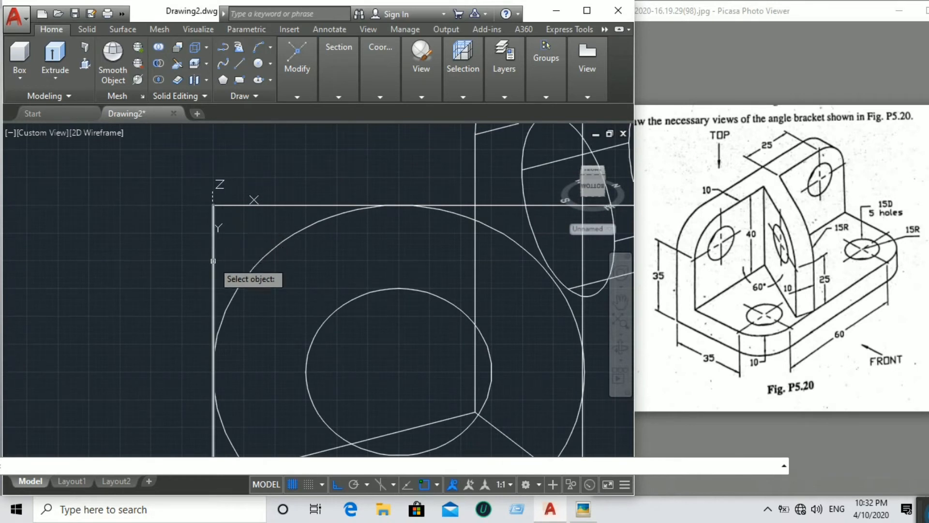
pyautogui.click(213, 261)
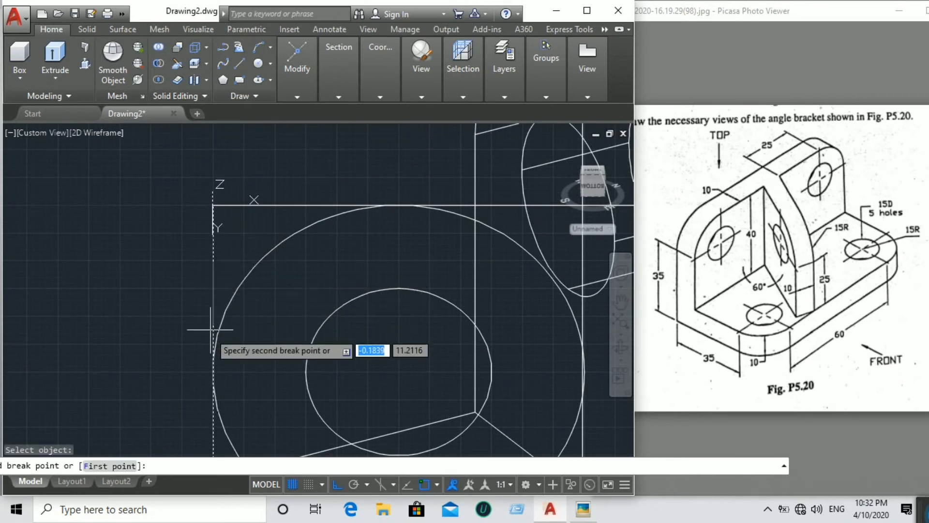
pyautogui.click(212, 373)
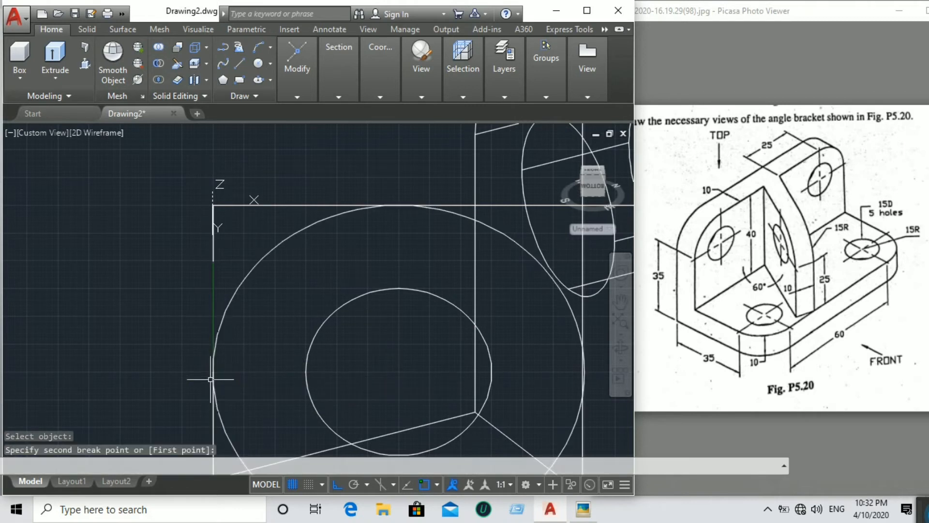
# Break the rib outline's upper line from just beside the outer corner to its tangent point with the radius 15 circle
pyautogui.moveTo(303, 81)
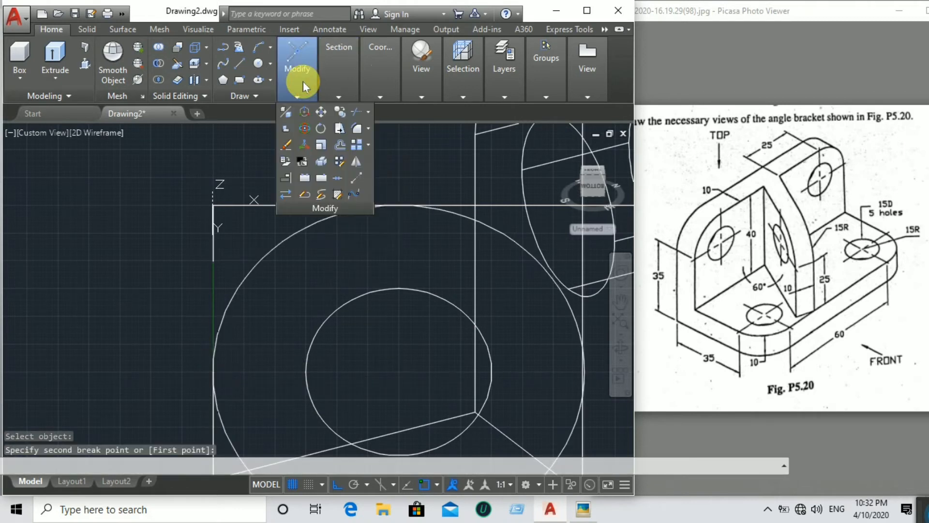
pyautogui.click(301, 179)
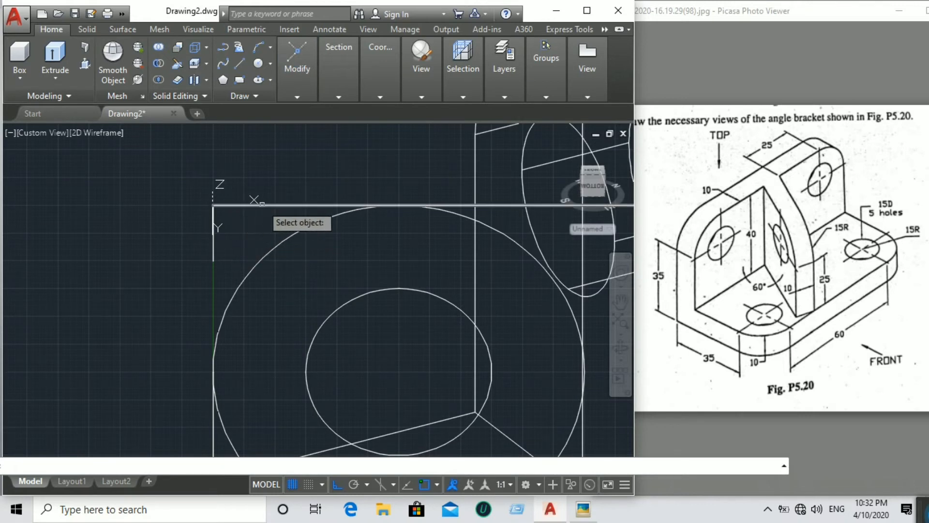
pyautogui.click(244, 205)
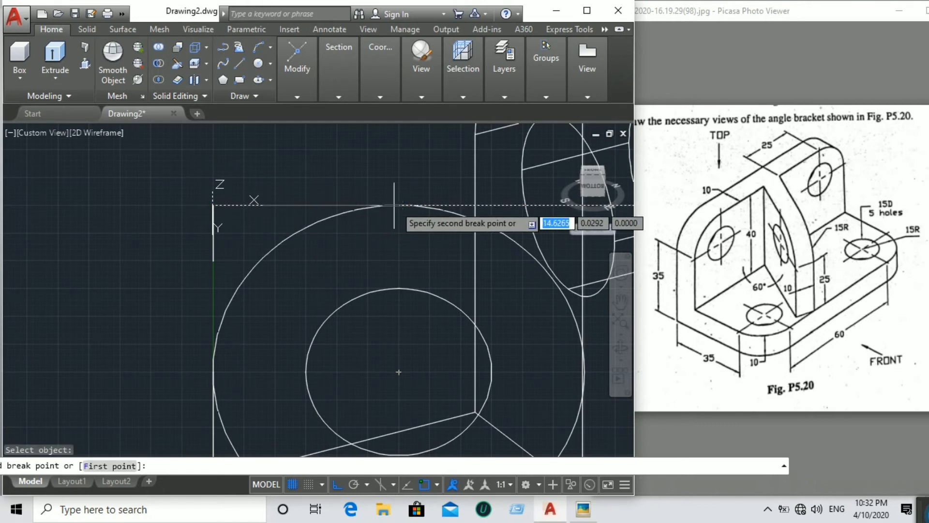
pyautogui.click(264, 204)
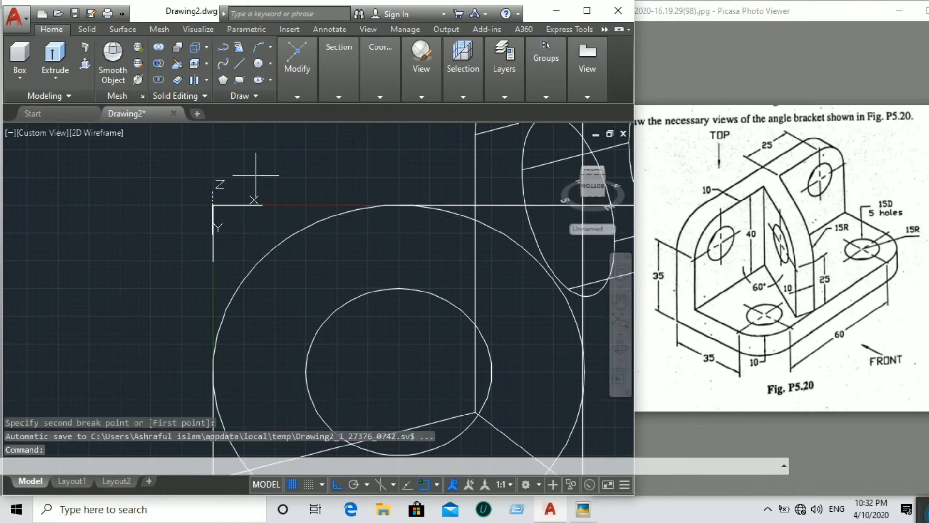
# Erase the short leftover piece of the rib's upper line at the outer corner
pyautogui.moveTo(256, 175)
pyautogui.mouseDown()
pyautogui.moveTo(244, 218)
pyautogui.moveTo(211, 268)
pyautogui.moveTo(162, 183)
pyautogui.mouseUp()
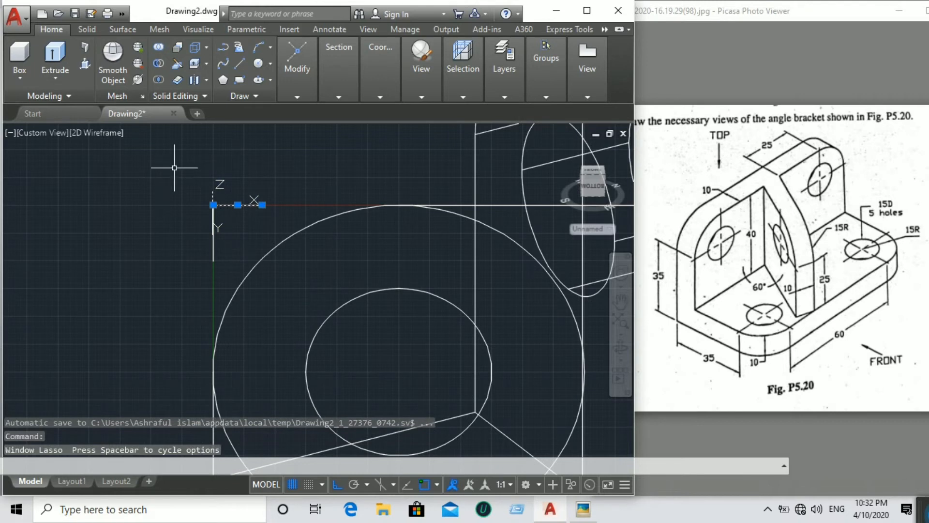
pyautogui.click(296, 77)
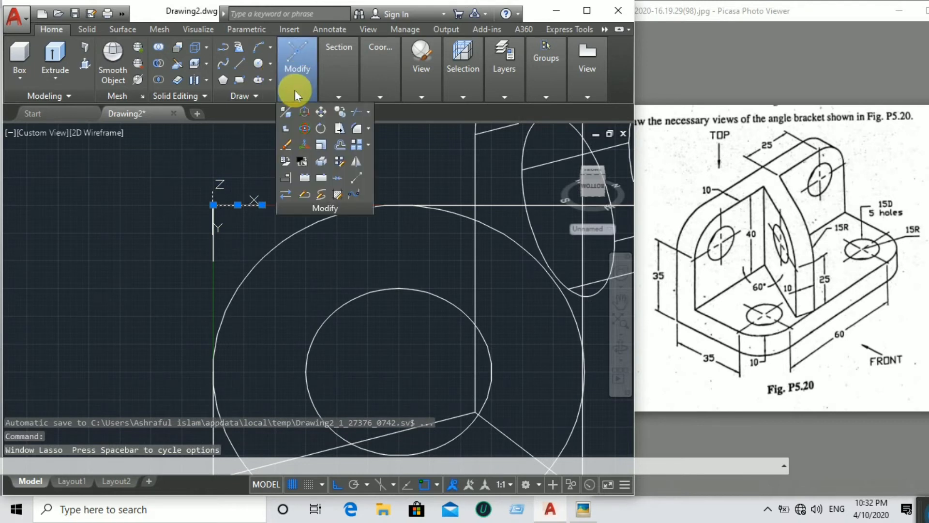
pyautogui.click(285, 145)
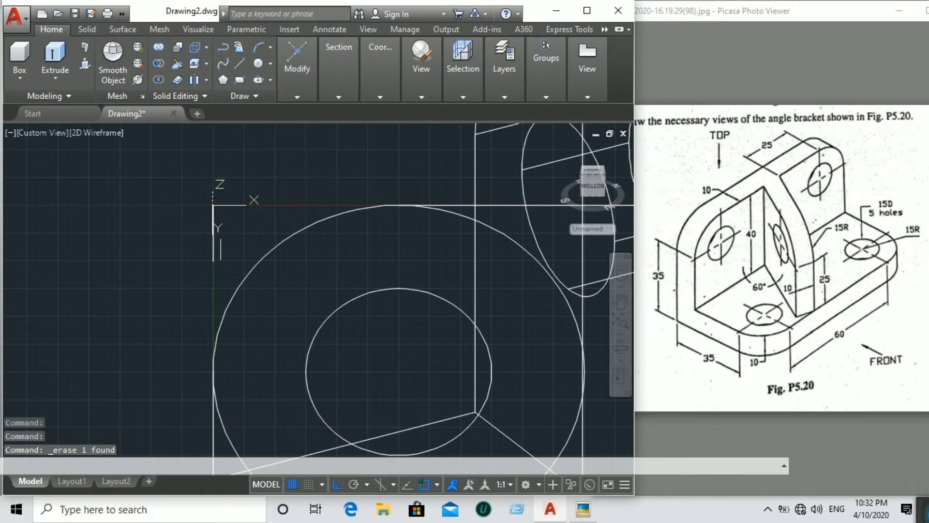
# Break away the lower part of the radius 15 circle, from its lower inner side to the tangent point on the outer upright line
pyautogui.scroll(-2, 362, 150)
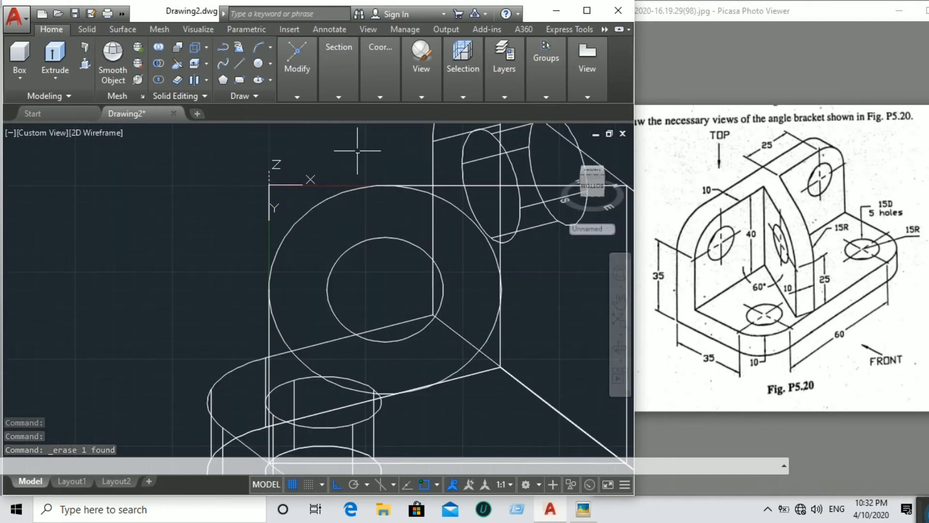
pyautogui.moveTo(337, 146); pyautogui.dragTo(280, 144, button='middle')
pyautogui.click(291, 75)
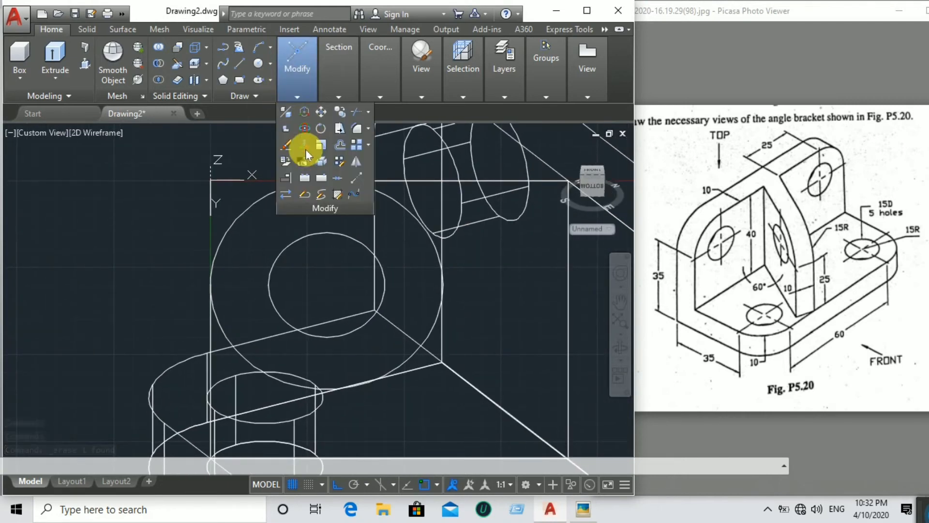
pyautogui.click(304, 178)
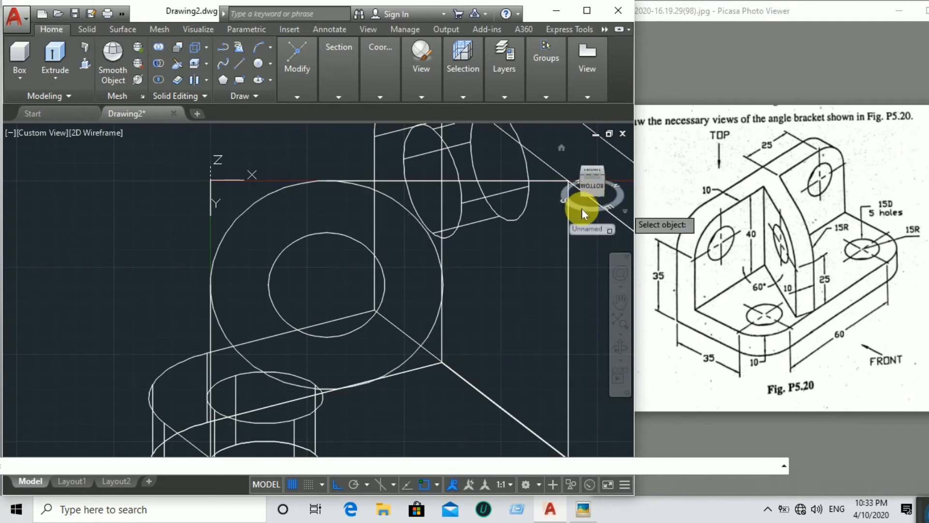
pyautogui.moveTo(582, 202); pyautogui.dragTo(605, 232)
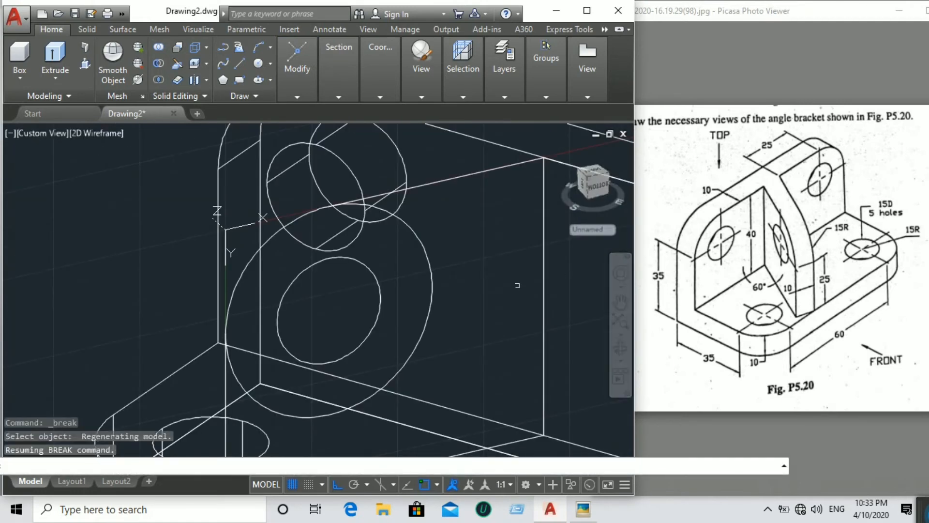
pyautogui.moveTo(514, 282); pyautogui.dragTo(490, 229, button='middle')
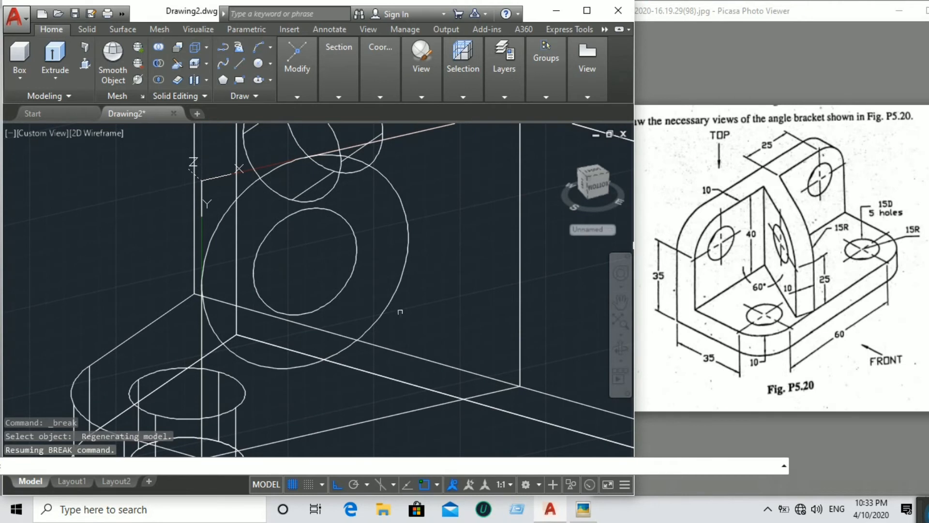
pyautogui.click(384, 314)
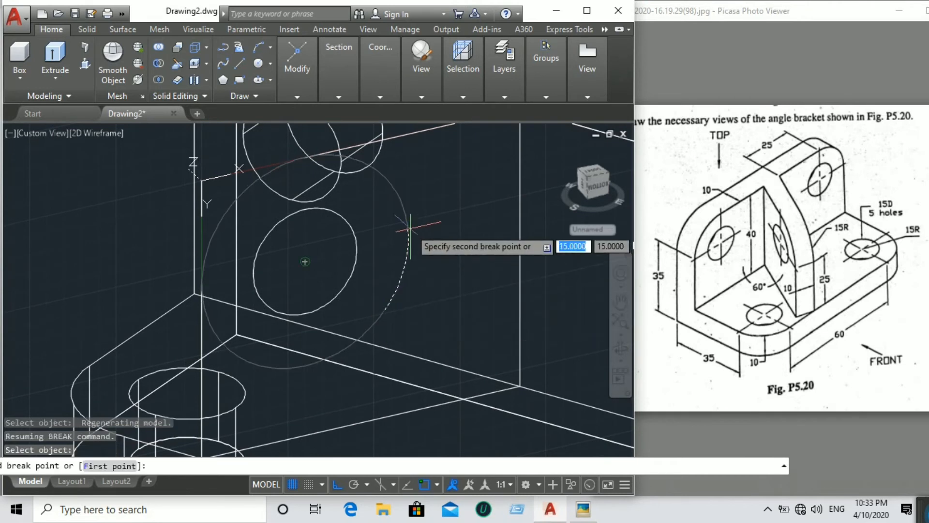
pyautogui.click(202, 285)
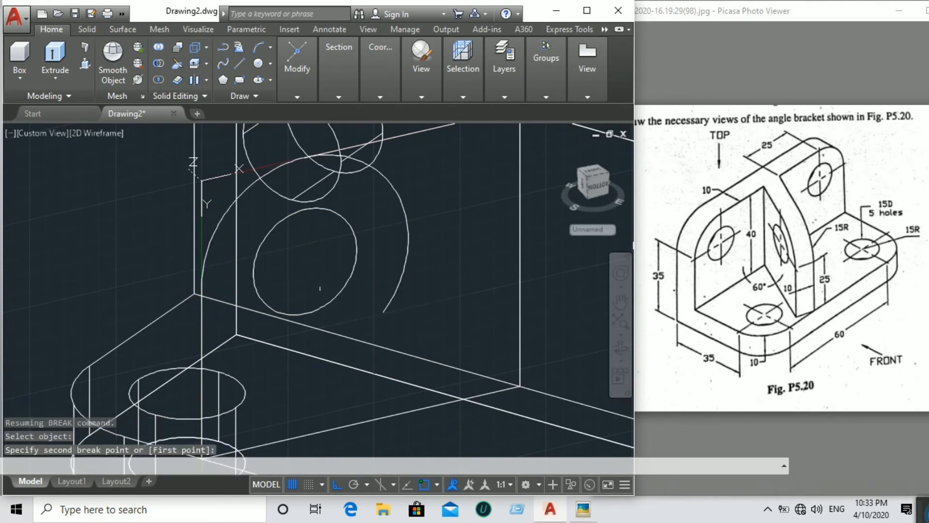
# Break the remaining arc from its free end to the upper line's tangent point, leaving only the quarter arc rounding the rib's outer corner
pyautogui.click(307, 70)
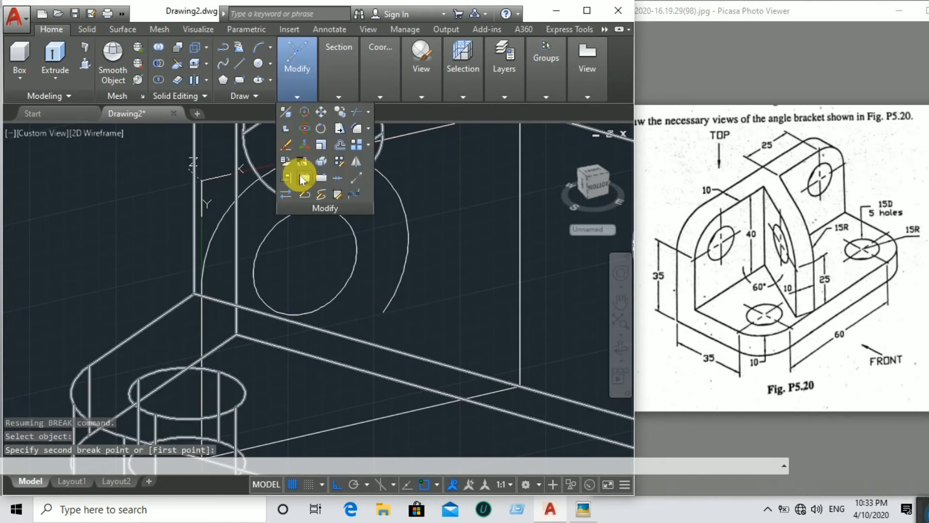
pyautogui.click(302, 179)
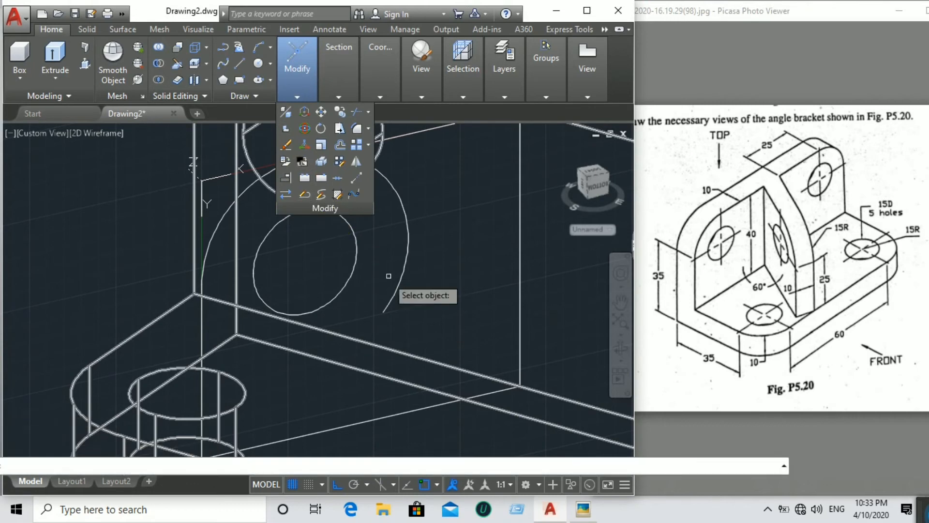
pyautogui.click(382, 311)
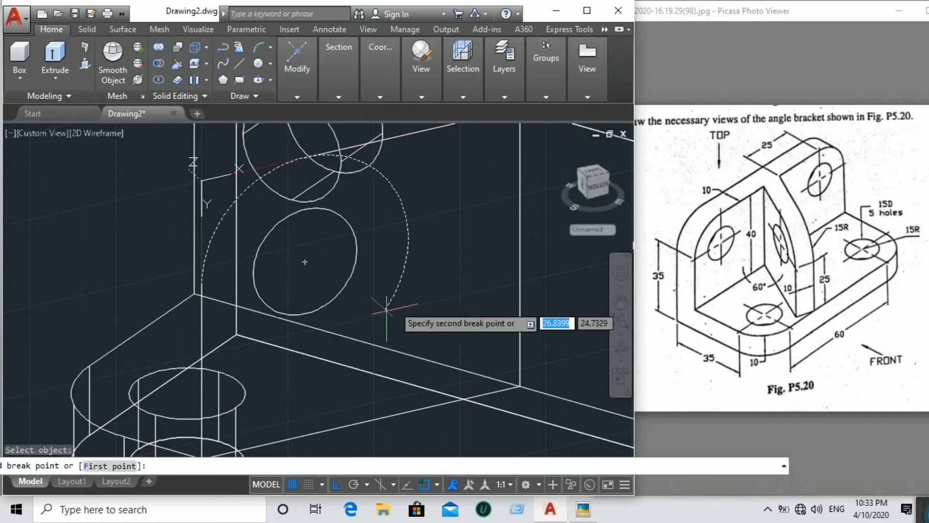
pyautogui.click(305, 157)
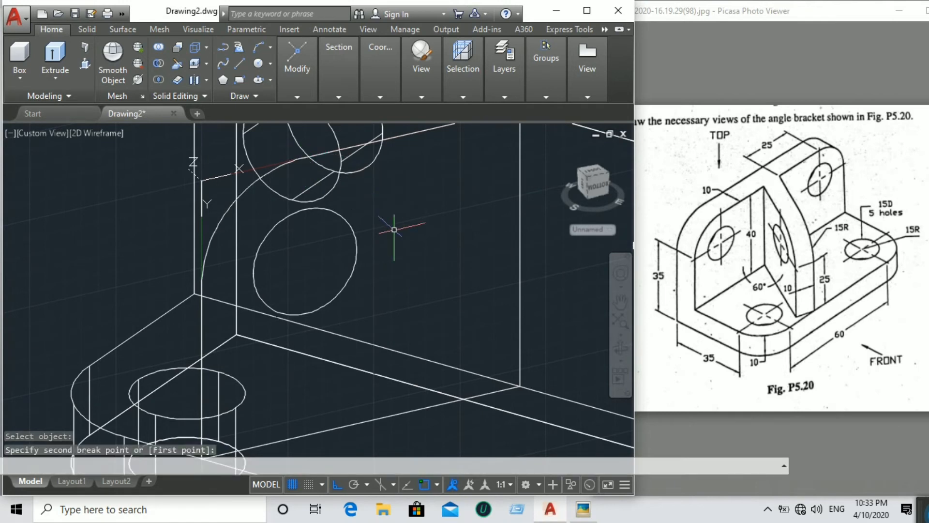
# Join the rib profile's rounded-corner arc, upper line, both uprights and base line into one closed outline, with the hole circle included in the selection
pyautogui.click(238, 198)
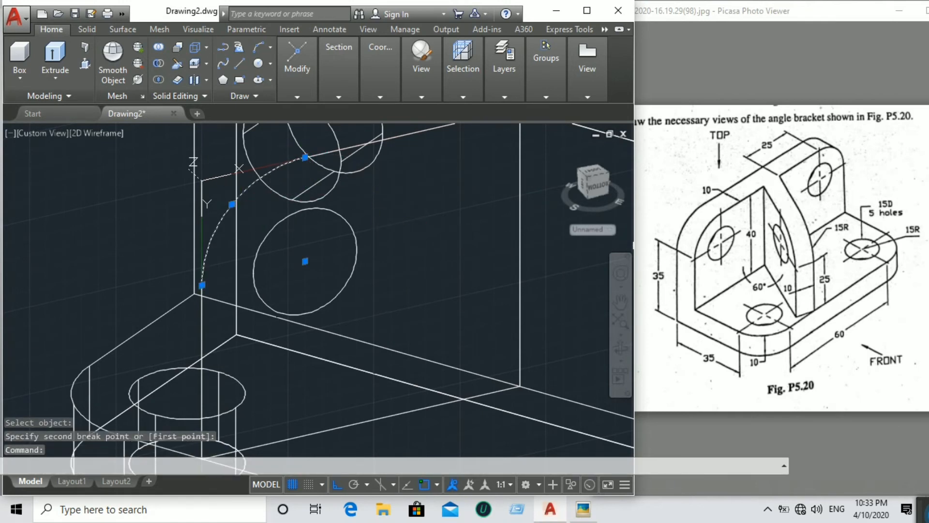
pyautogui.click(428, 129)
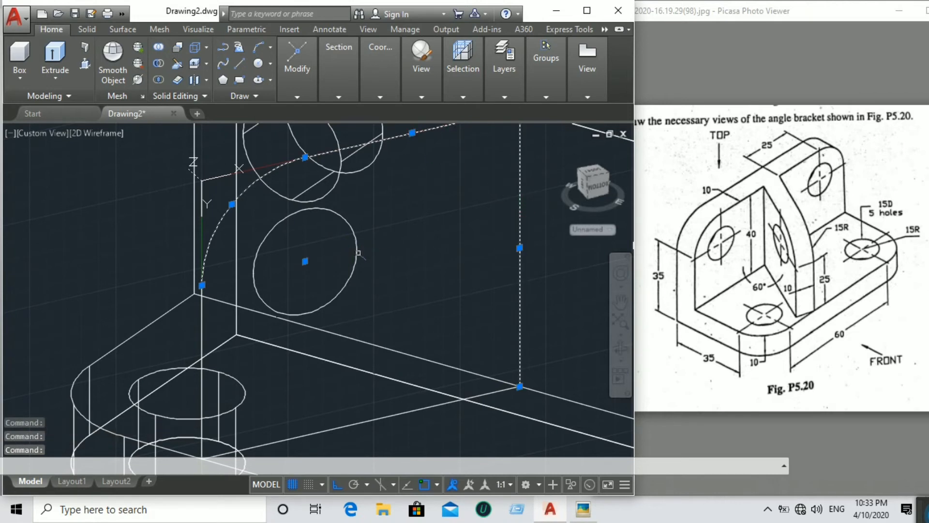
pyautogui.click(362, 257)
pyautogui.click(299, 275)
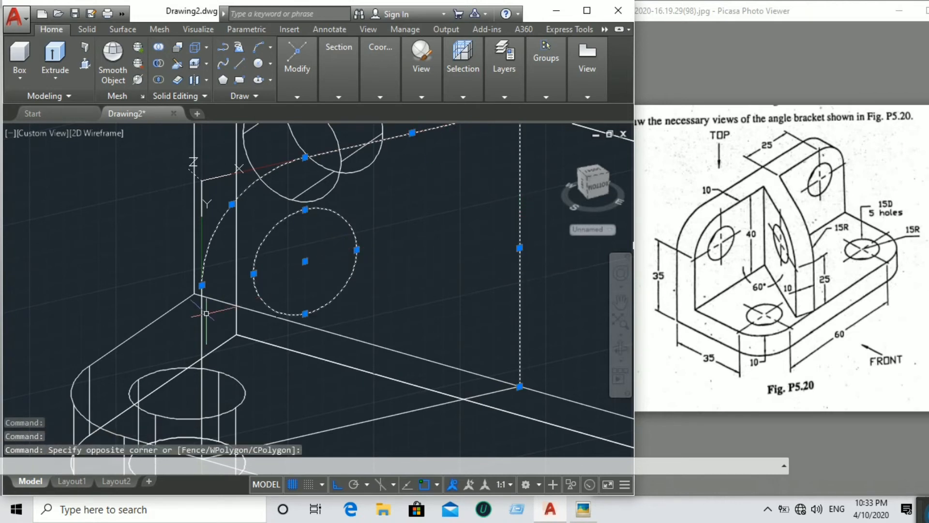
pyautogui.click(203, 313)
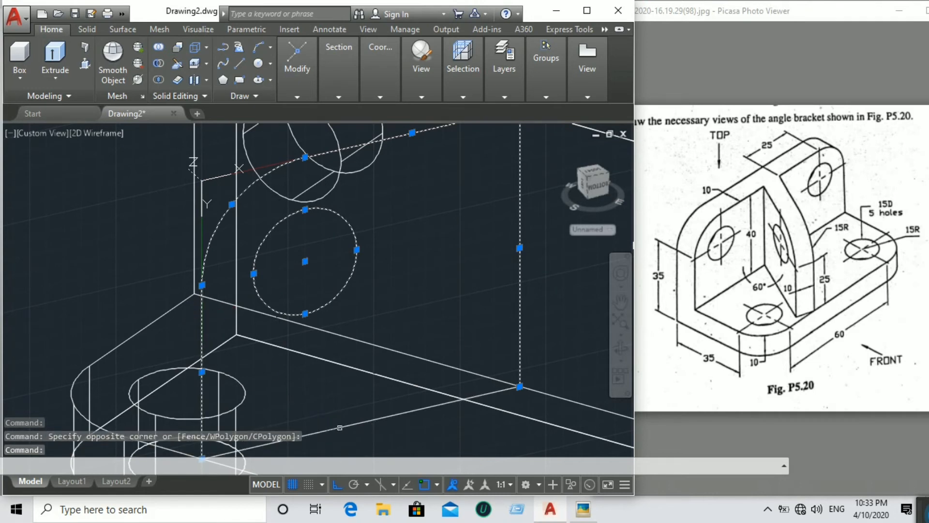
pyautogui.click(341, 426)
pyautogui.write('J')
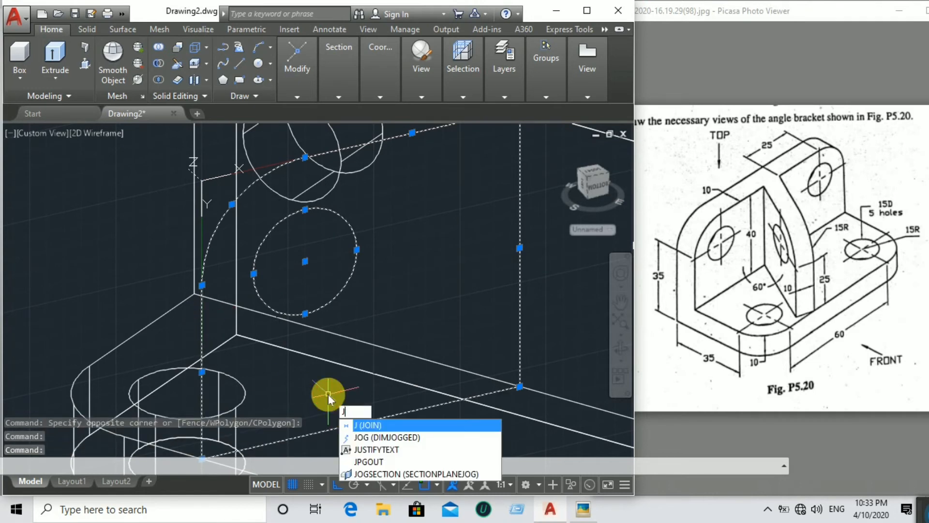
pyautogui.press('Return')
# Extrude the joined rib profile 10 with Presspull to give the middle rib its thickness
pyautogui.scroll(-2, 305, 387)
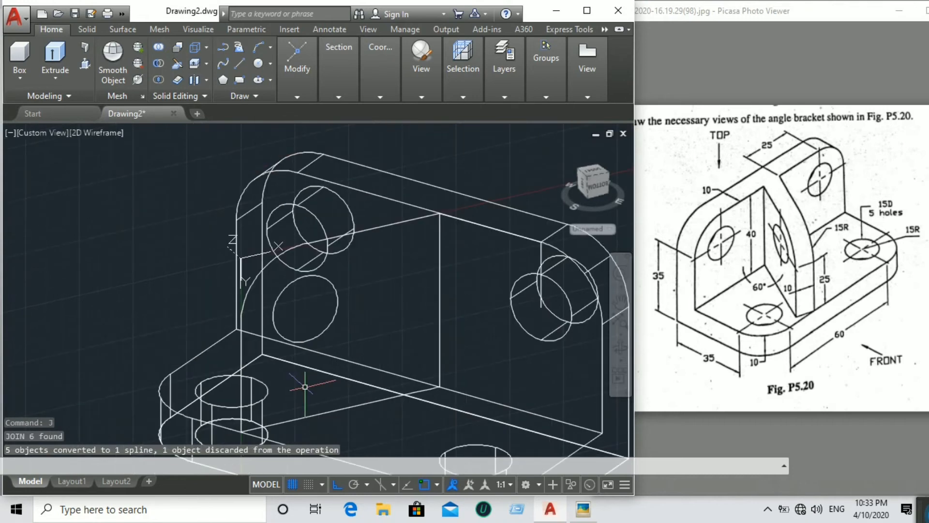
pyautogui.moveTo(597, 213)
pyautogui.keyDown('shift'); pyautogui.mouseDown(button='middle')
pyautogui.moveTo(644, 222)
pyautogui.moveTo(146, 225)
pyautogui.moveTo(138, 215)
pyautogui.moveTo(58, 216)
pyautogui.moveTo(6, 245)
pyautogui.moveTo(144, 315)
pyautogui.mouseUp(button='middle'); pyautogui.keyUp('shift')
pyautogui.scroll(-3, 329, 300)
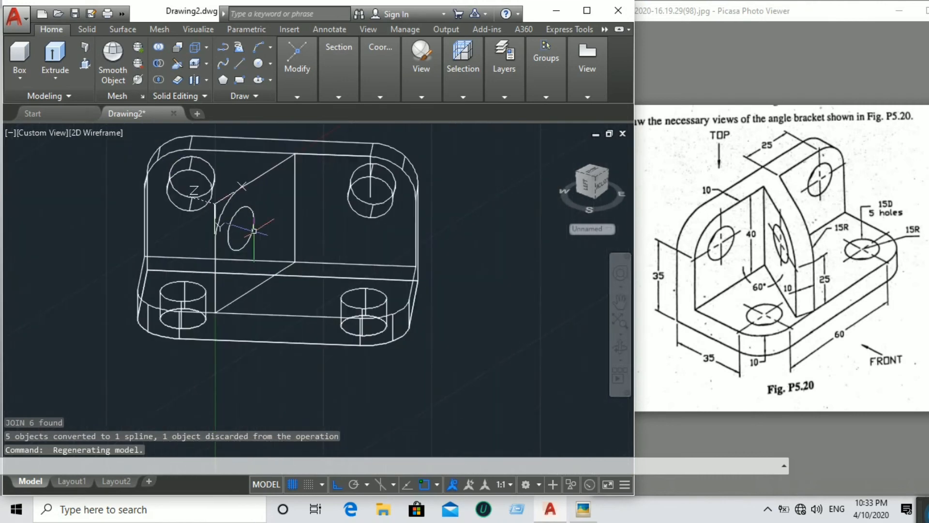
pyautogui.moveTo(585, 209); pyautogui.dragTo(45, 213)
pyautogui.click(85, 64)
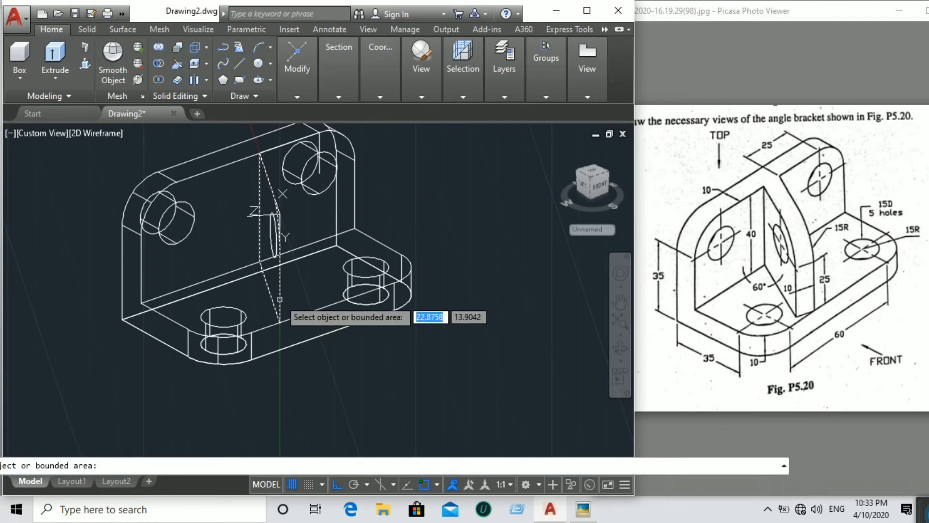
pyautogui.click(280, 245)
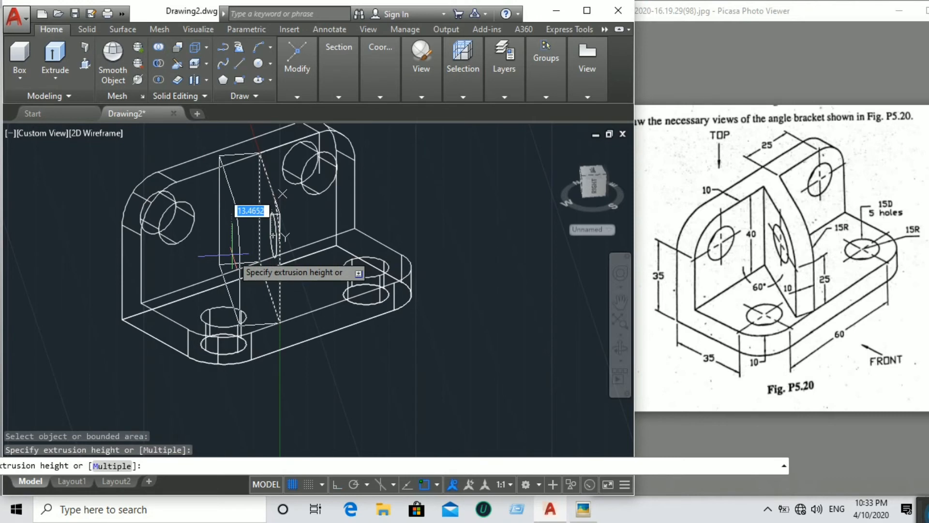
pyautogui.write('10')
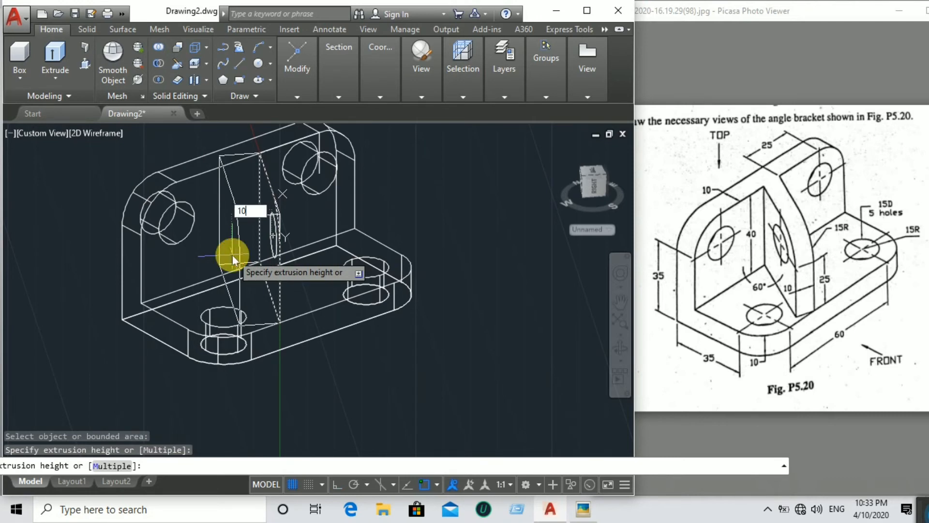
pyautogui.press('Return')
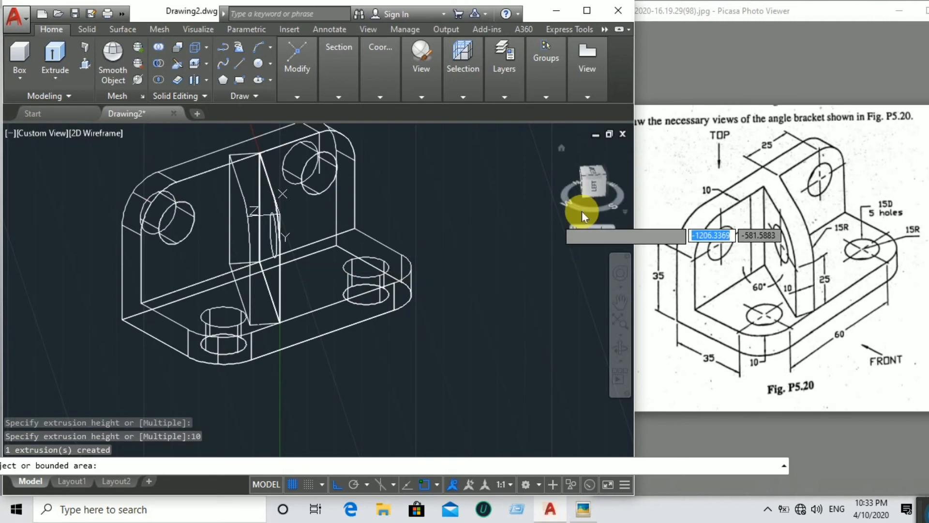
# Extrude the rib's hole circle with Presspull into a long cylinder passing through the rib and well beyond its opposite face
pyautogui.moveTo(581, 209); pyautogui.dragTo(45, 217)
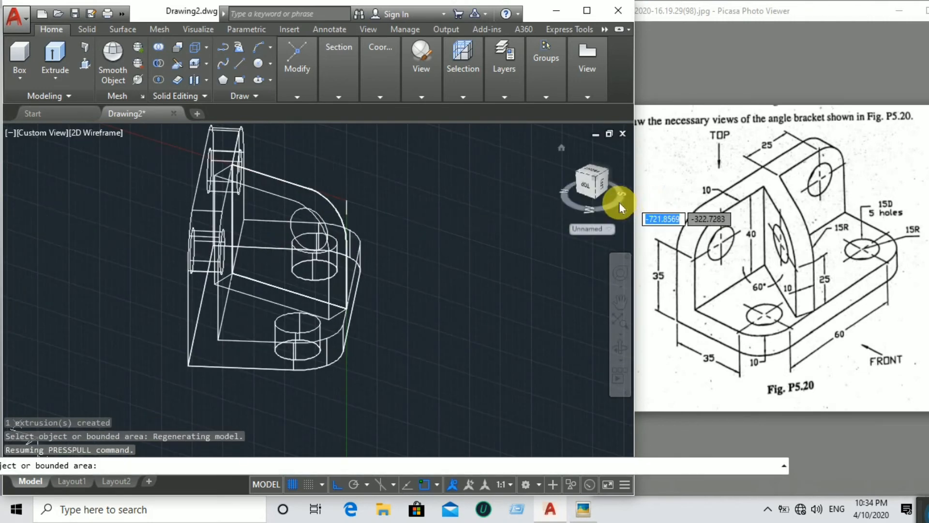
pyautogui.moveTo(619, 202); pyautogui.dragTo(435, 240)
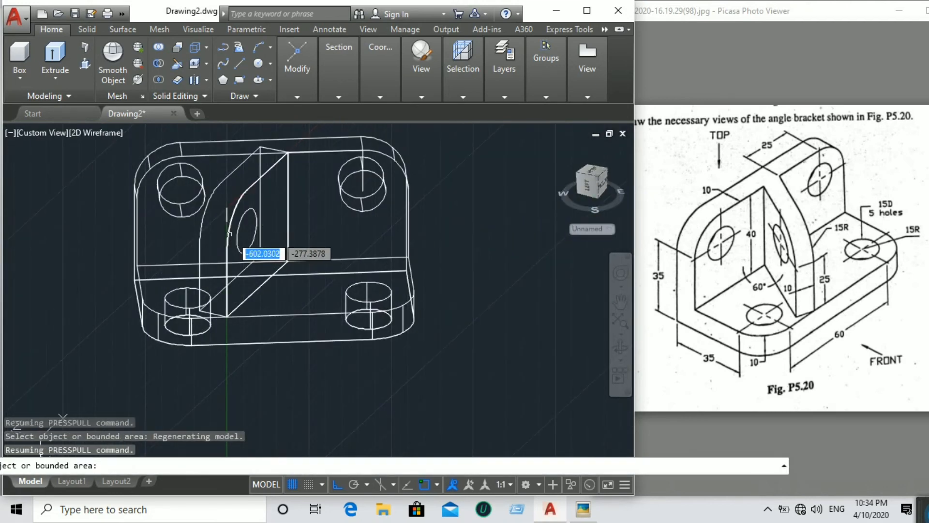
pyautogui.click(257, 226)
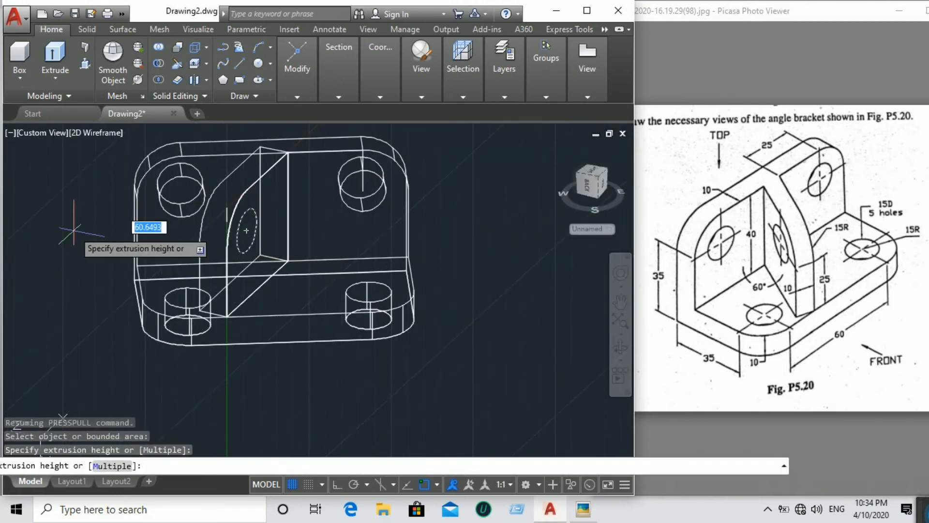
pyautogui.click(79, 196)
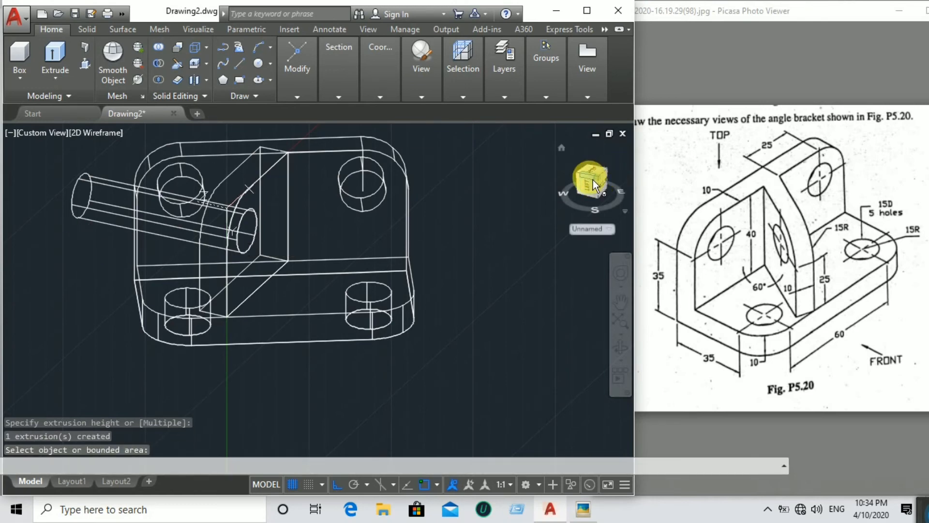
# Subtract the long cylinder from the rib solid to cut the rib's 15 diameter hole
pyautogui.moveTo(593, 179); pyautogui.dragTo(513, 164)
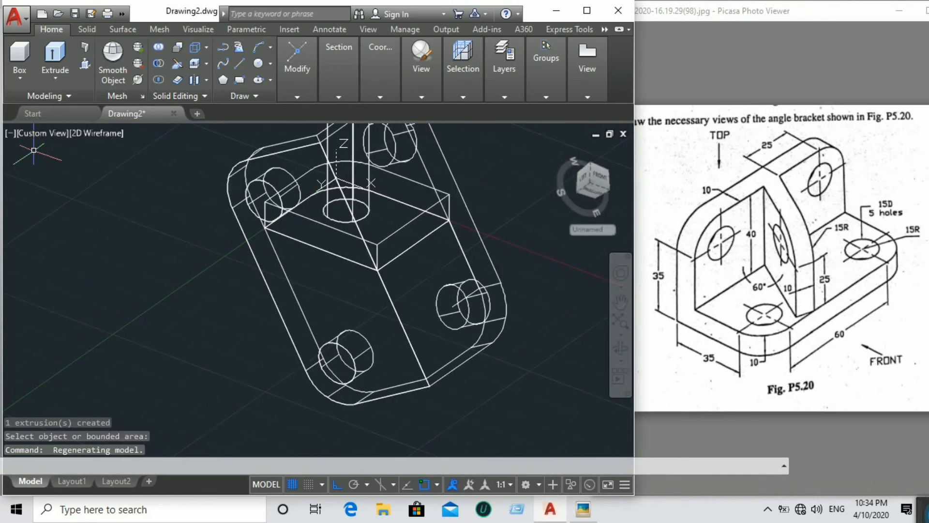
pyautogui.click(49, 160)
pyautogui.click(48, 133)
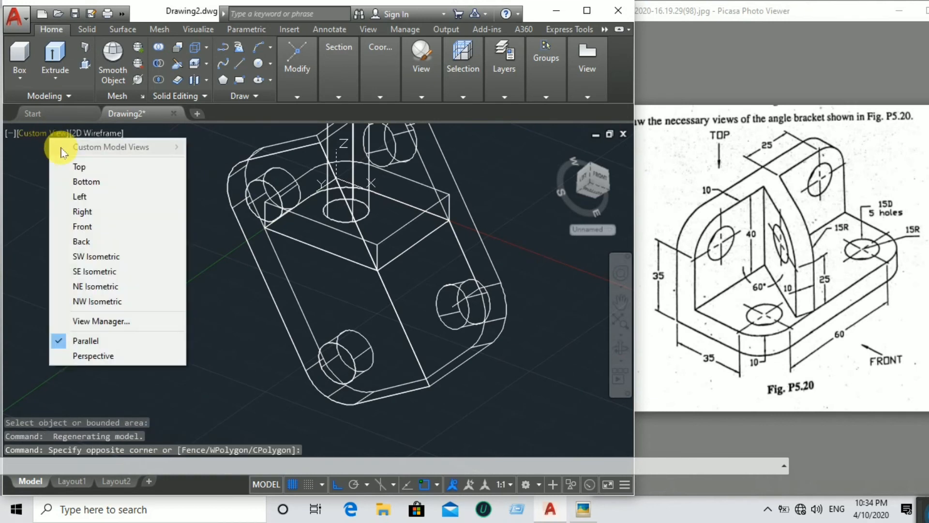
pyautogui.click(68, 167)
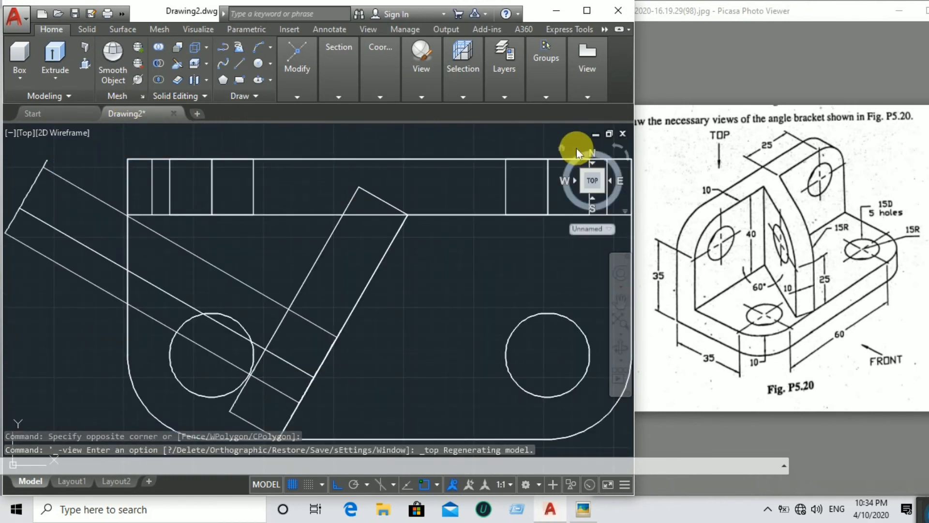
pyautogui.click(562, 145)
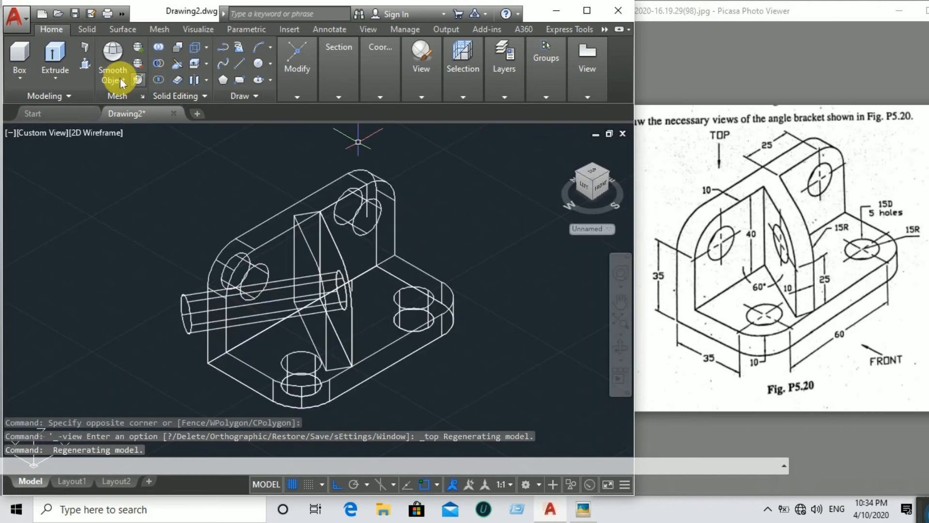
pyautogui.click(157, 64)
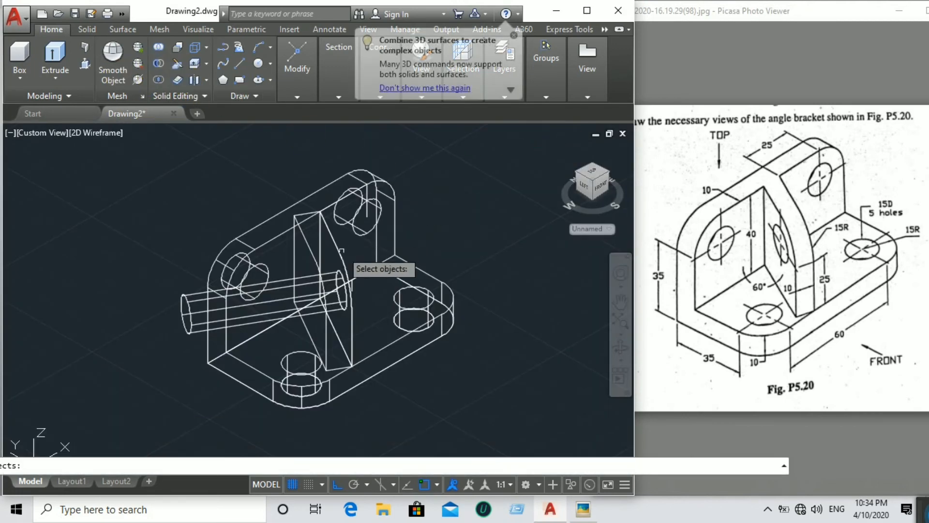
pyautogui.click(350, 309)
pyautogui.press('Return')
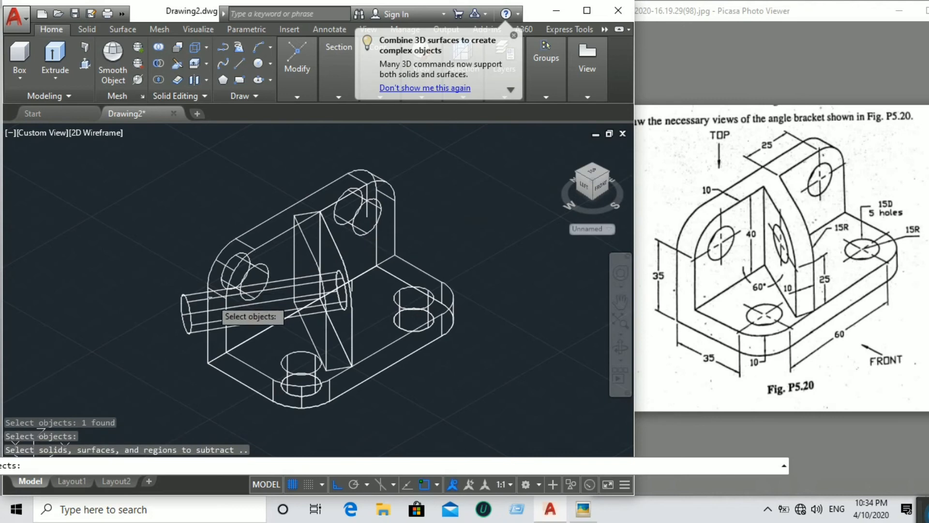
pyautogui.click(192, 309)
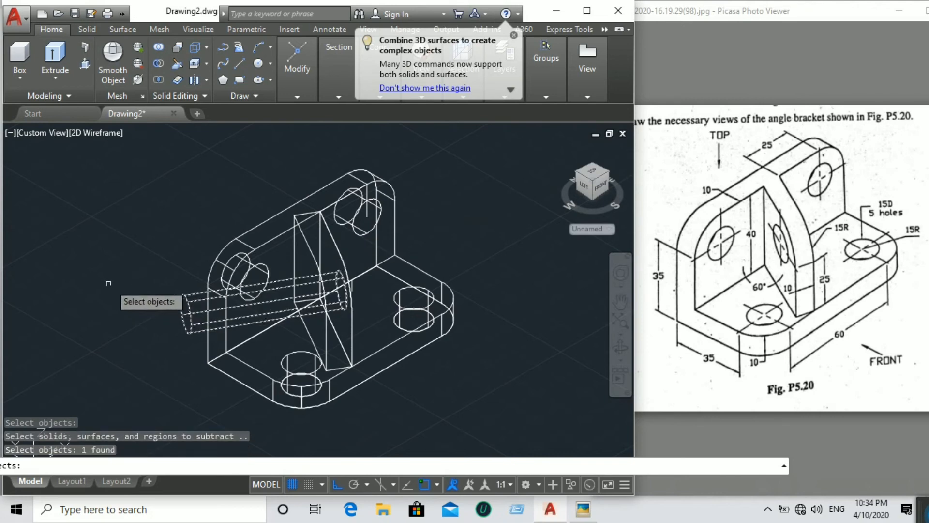
pyautogui.press('Return')
# Display the bracket model in the Shaded visual style
pyautogui.moveTo(589, 219)
pyautogui.keyDown('shift'); pyautogui.mouseDown(button='middle')
pyautogui.moveTo(557, 235)
pyautogui.moveTo(606, 244)
pyautogui.moveTo(598, 245)
pyautogui.mouseUp(button='middle'); pyautogui.keyUp('shift')
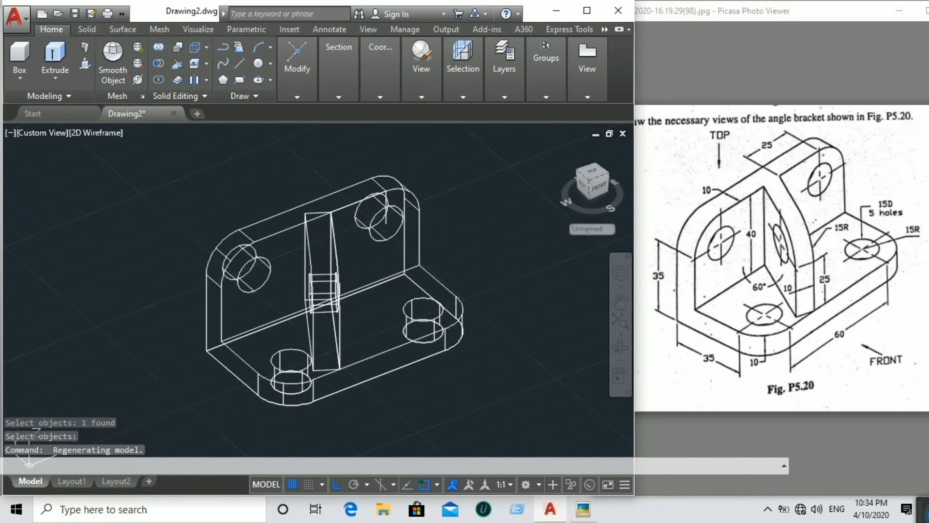
pyautogui.moveTo(598, 183)
pyautogui.mouseDown()
pyautogui.moveTo(604, 145)
pyautogui.moveTo(603, 482)
pyautogui.moveTo(599, 186)
pyautogui.mouseUp()
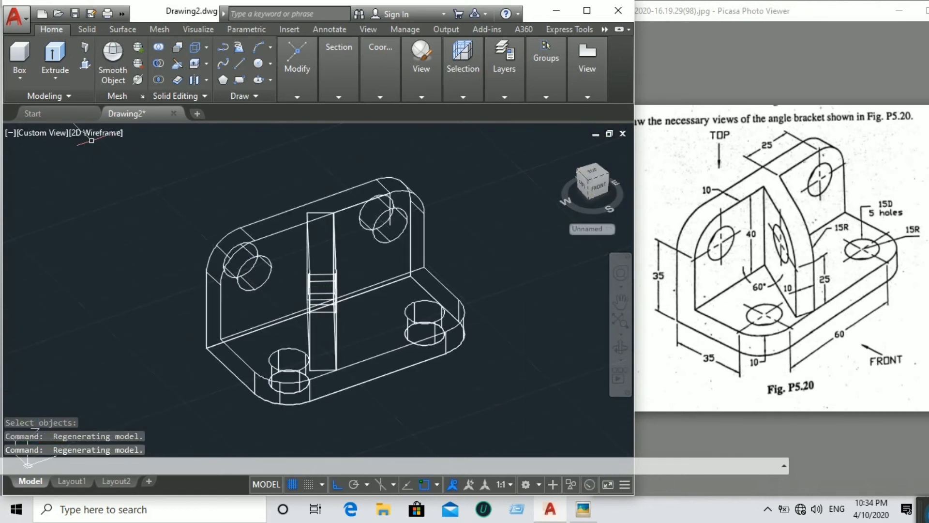
pyautogui.click(86, 135)
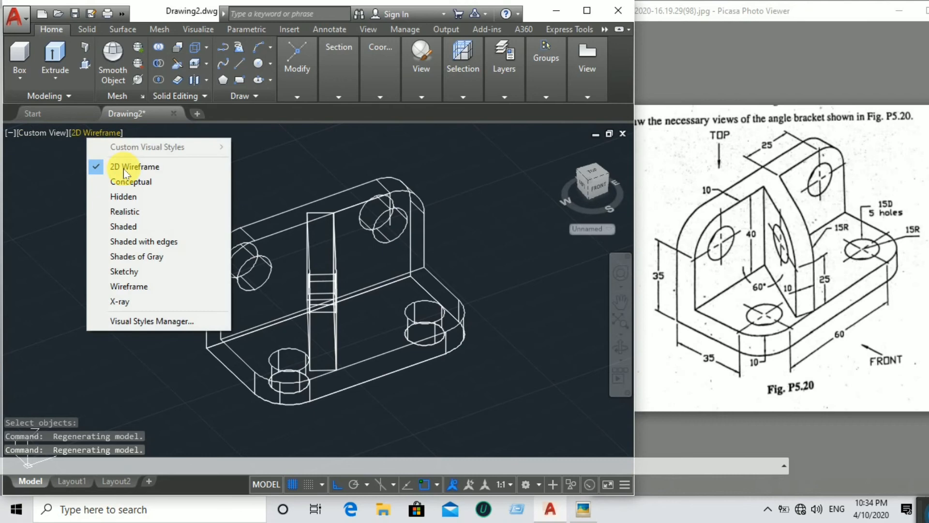
pyautogui.click(120, 222)
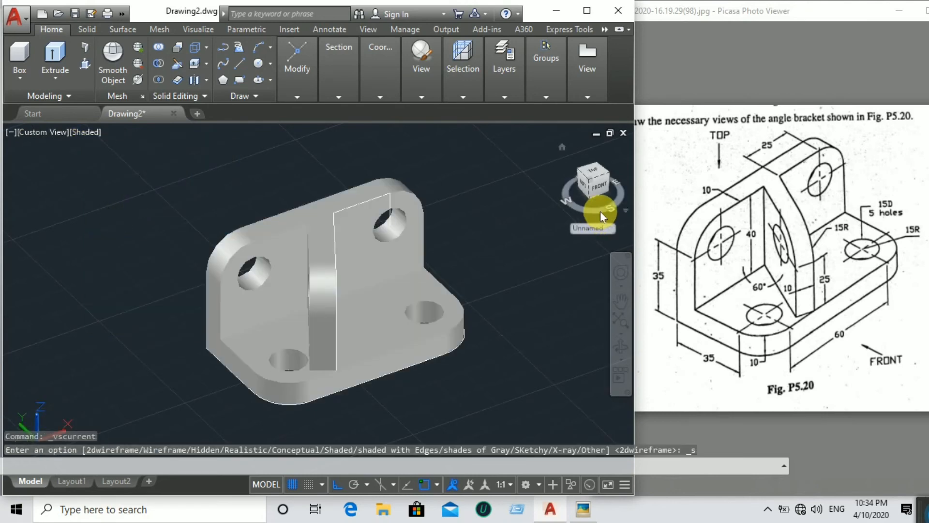
# Unite the middle rib with the L-shaped bracket body into a single solid
pyautogui.moveTo(600, 211)
pyautogui.mouseDown()
pyautogui.moveTo(11, 213)
pyautogui.moveTo(624, 238)
pyautogui.moveTo(605, 327)
pyautogui.moveTo(632, 312)
pyautogui.moveTo(18, 319)
pyautogui.moveTo(10, 311)
pyautogui.moveTo(594, 193)
pyautogui.mouseUp()
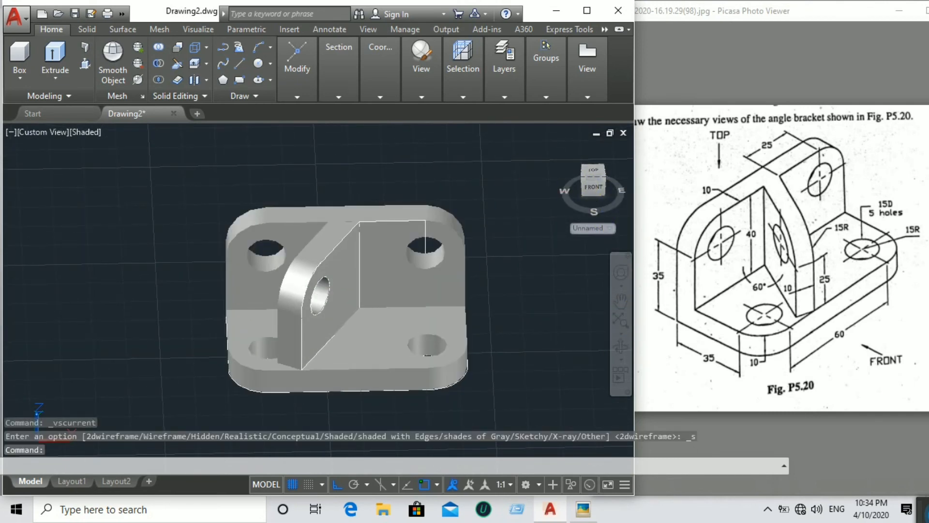
pyautogui.moveTo(503, 181); pyautogui.dragTo(403, 169, button='middle')
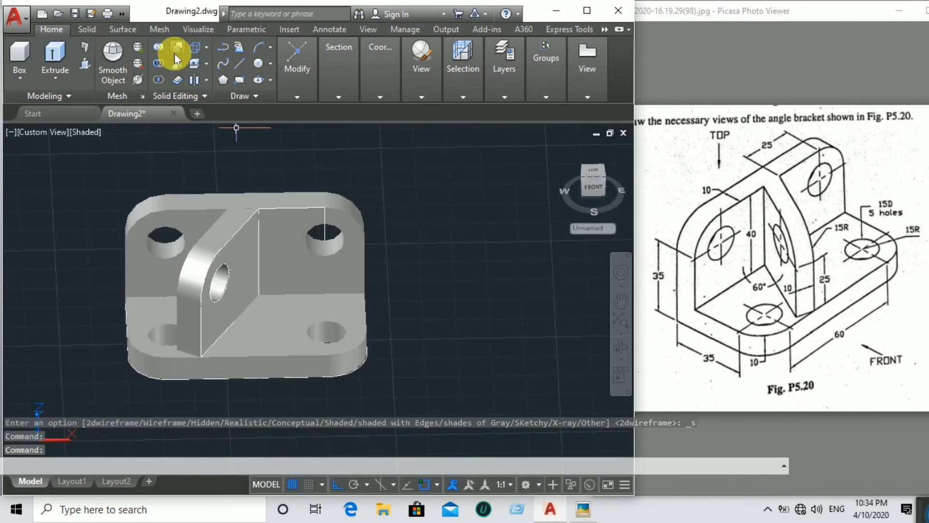
pyautogui.click(156, 47)
pyautogui.click(231, 219)
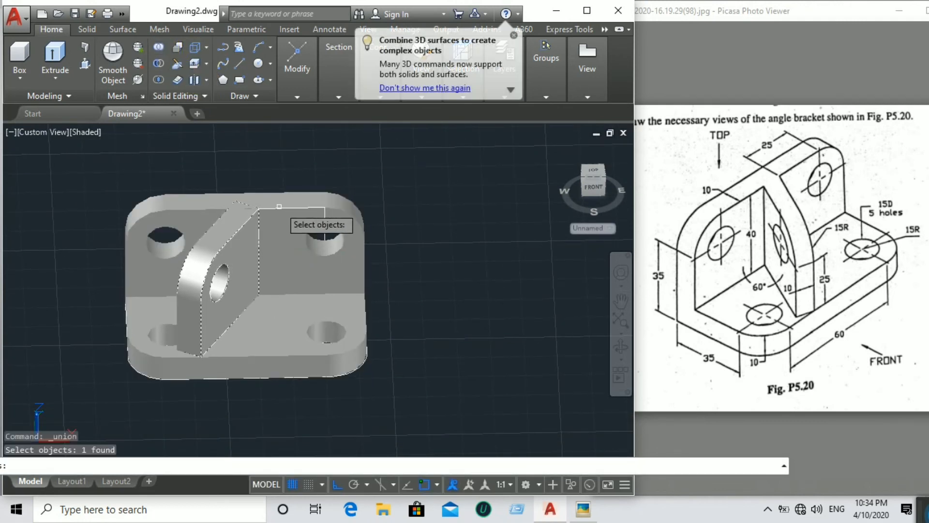
pyautogui.moveTo(601, 207)
pyautogui.mouseDown()
pyautogui.moveTo(469, 245)
pyautogui.moveTo(369, 252)
pyautogui.moveTo(597, 243)
pyautogui.mouseUp()
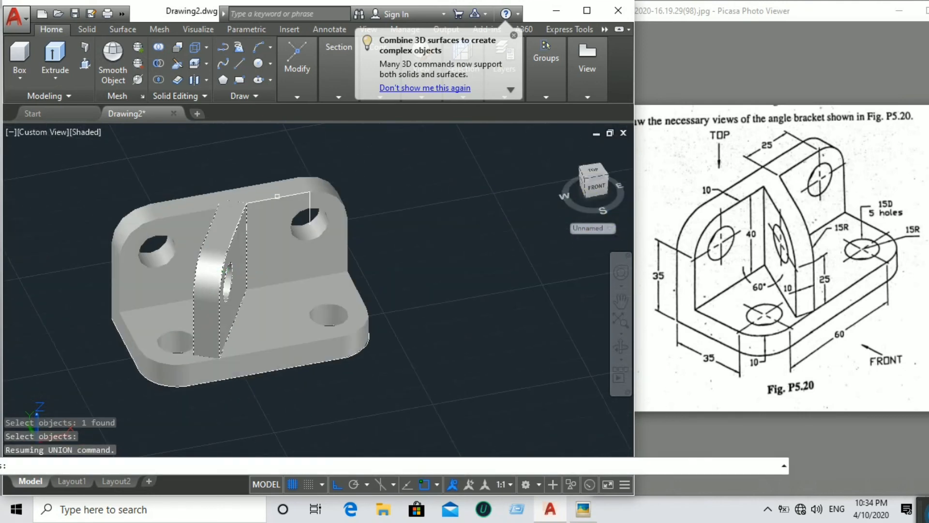
pyautogui.click(266, 196)
pyautogui.press('Return')
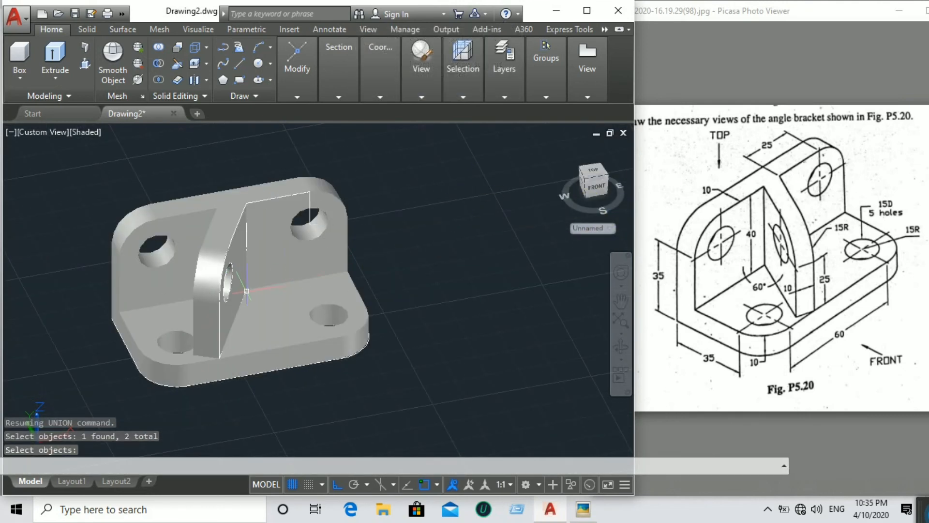
# Move the united bracket about 138 along the X axis from a base hole's centre, away from the leftover construction lines
pyautogui.click(243, 295)
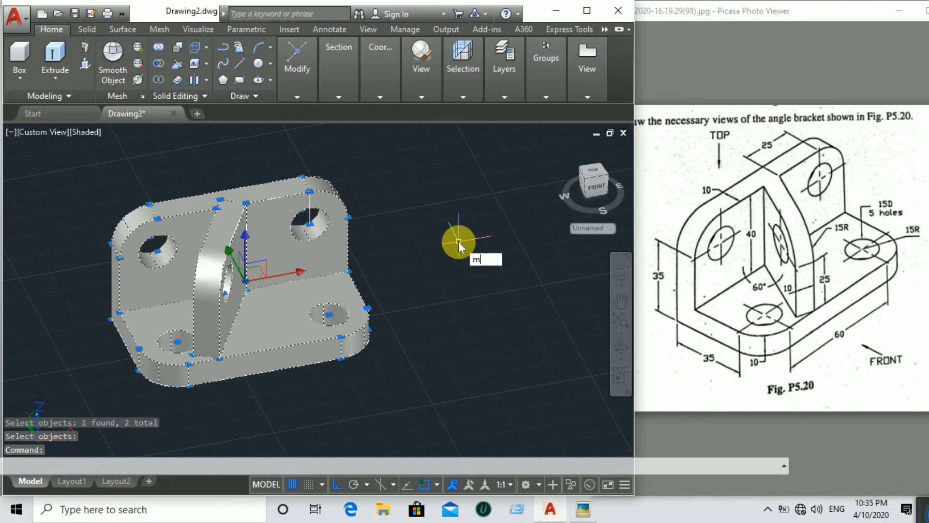
pyautogui.write('m')
pyautogui.press('Return')
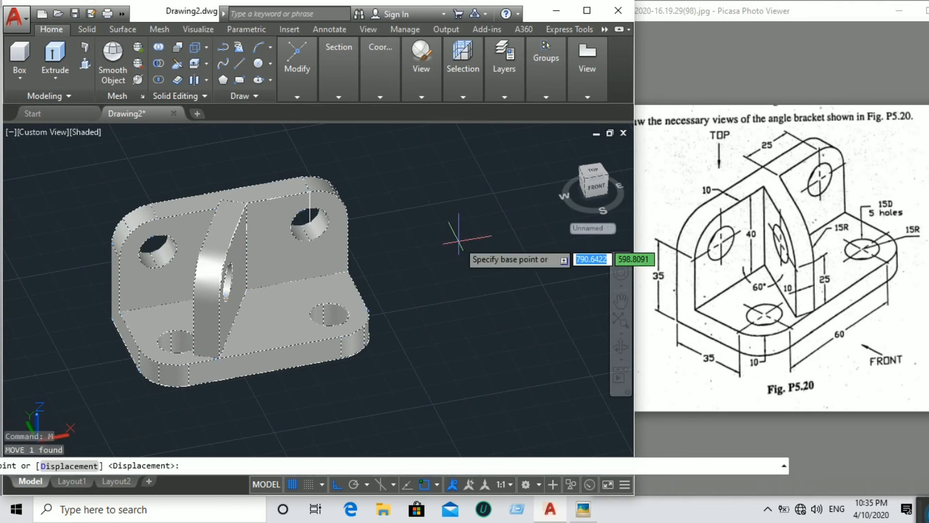
pyautogui.click(328, 315)
pyautogui.moveTo(540, 257); pyautogui.dragTo(322, 254, button='middle')
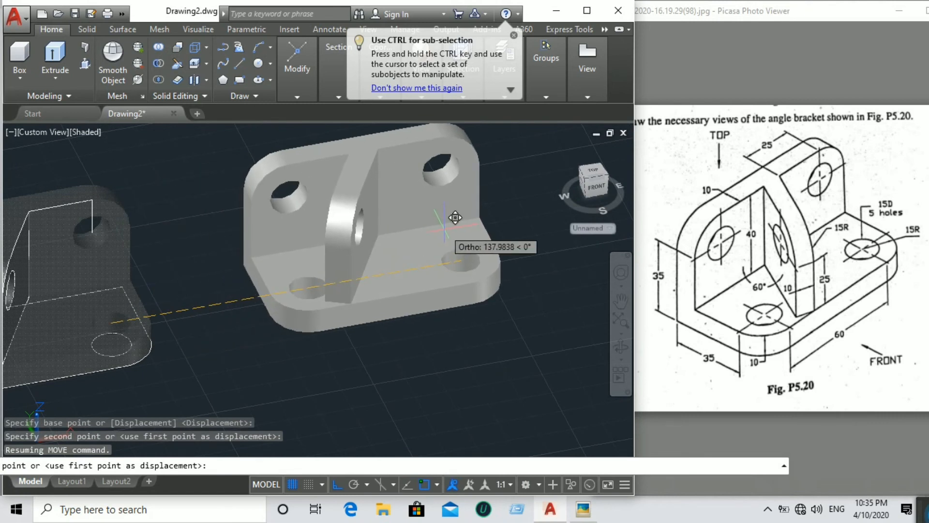
pyautogui.click(445, 227)
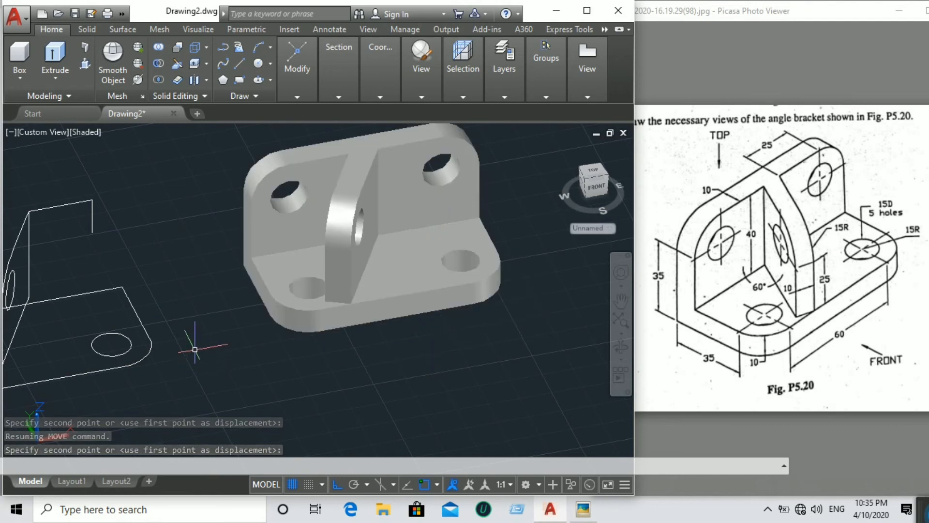
# Erase the leftover construction lines, hole circles and rib profile beside the bracket solid
pyautogui.moveTo(149, 255); pyautogui.dragTo(255, 255, button='middle')
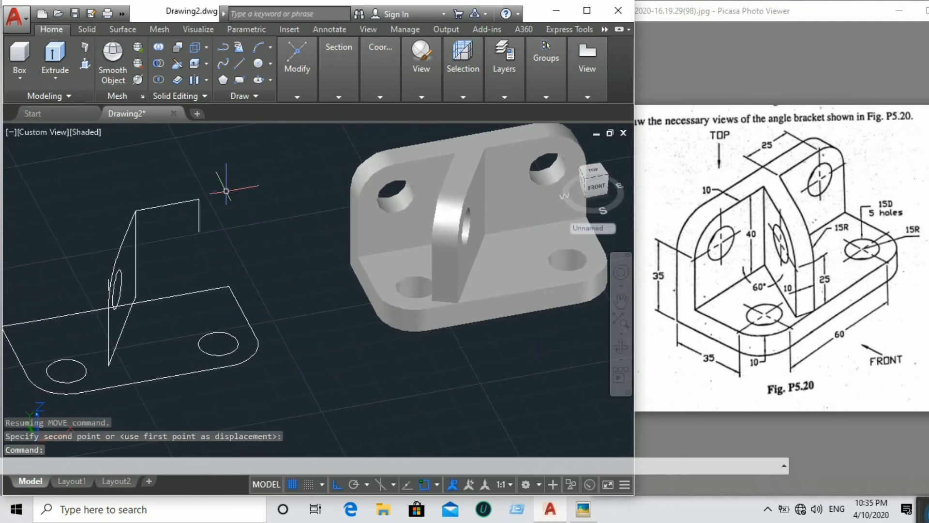
pyautogui.moveTo(206, 173)
pyautogui.mouseDown()
pyautogui.moveTo(8, 243)
pyautogui.moveTo(27, 336)
pyautogui.moveTo(169, 401)
pyautogui.moveTo(289, 407)
pyautogui.mouseUp()
pyautogui.click(296, 62)
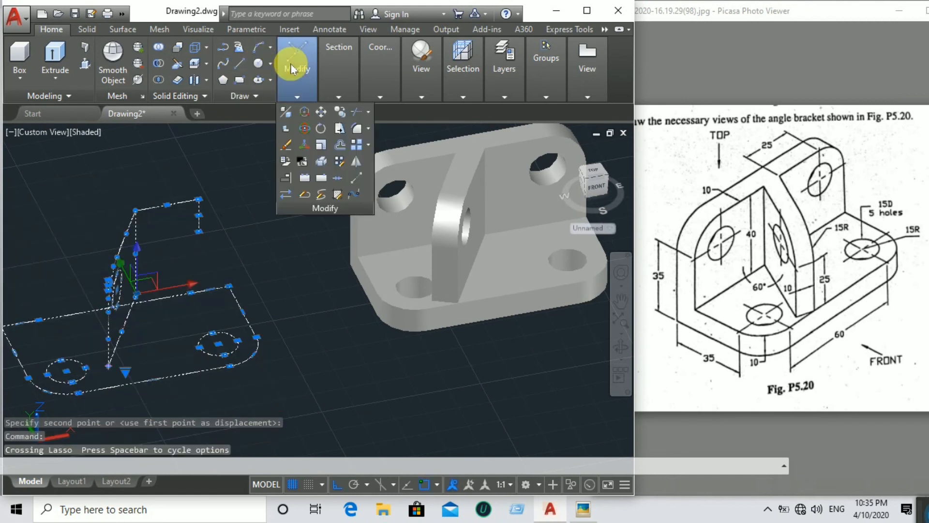
pyautogui.click(285, 144)
# Examine the shaded bracket solid from several viewing directions against the reference figure
pyautogui.moveTo(460, 352); pyautogui.dragTo(380, 369, button='middle')
pyautogui.moveTo(575, 209); pyautogui.dragTo(611, 218)
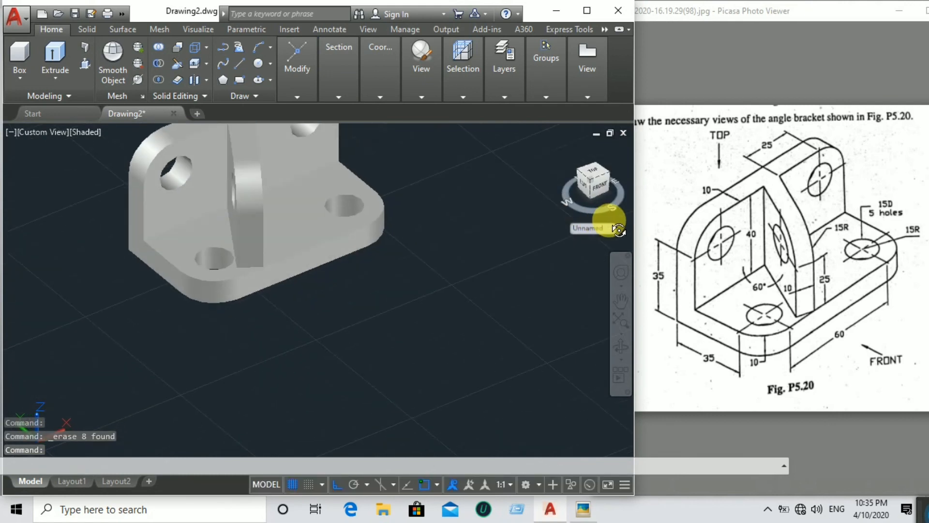
pyautogui.moveTo(477, 247); pyautogui.dragTo(444, 337, button='middle')
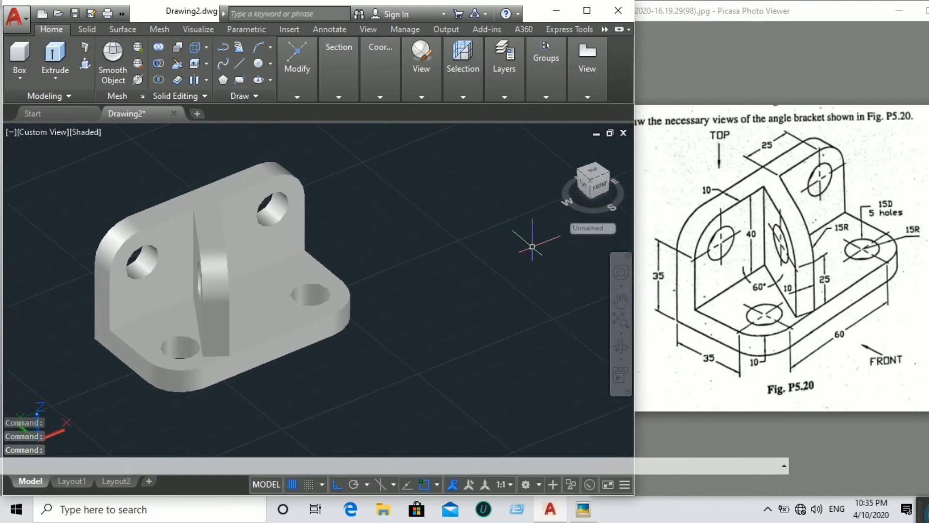
pyautogui.moveTo(574, 223); pyautogui.dragTo(479, 253)
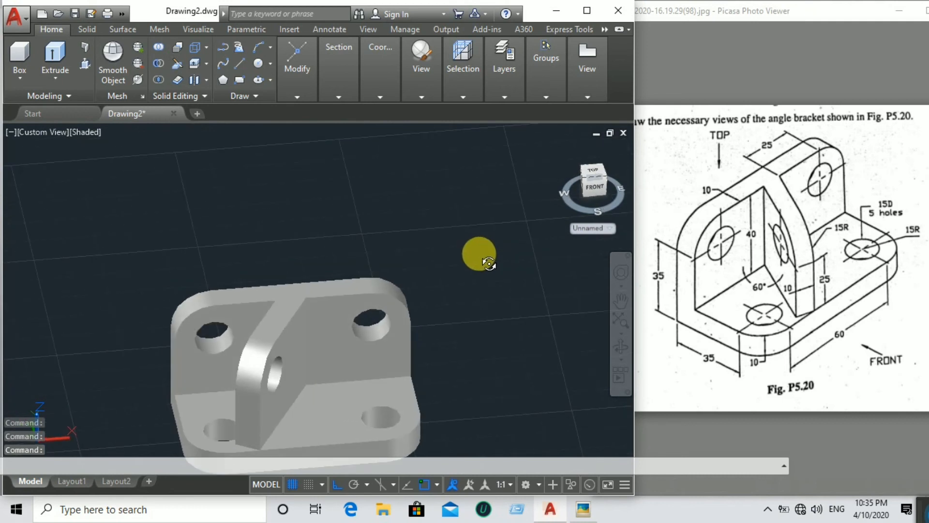
pyautogui.moveTo(524, 266); pyautogui.dragTo(470, 221, button='middle')
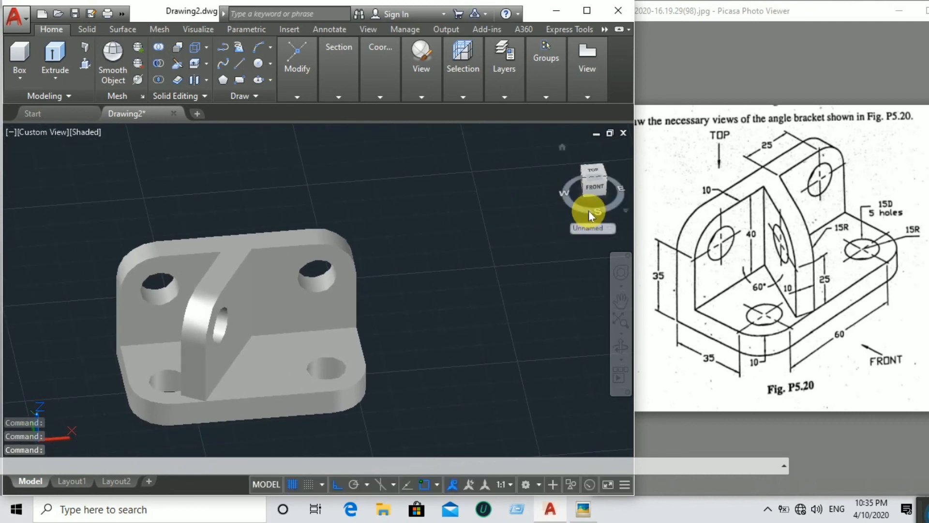
pyautogui.moveTo(589, 211)
pyautogui.mouseDown()
pyautogui.moveTo(564, 234)
pyautogui.moveTo(565, 260)
pyautogui.moveTo(596, 264)
pyautogui.moveTo(580, 249)
pyautogui.moveTo(591, 240)
pyautogui.moveTo(607, 256)
pyautogui.moveTo(544, 222)
pyautogui.moveTo(580, 224)
pyautogui.mouseUp()
pyautogui.moveTo(502, 247); pyautogui.dragTo(502, 204, button='middle')
# Run the MATERIALS command to display the document materials and the Autodesk Library
pyautogui.write('MATe')
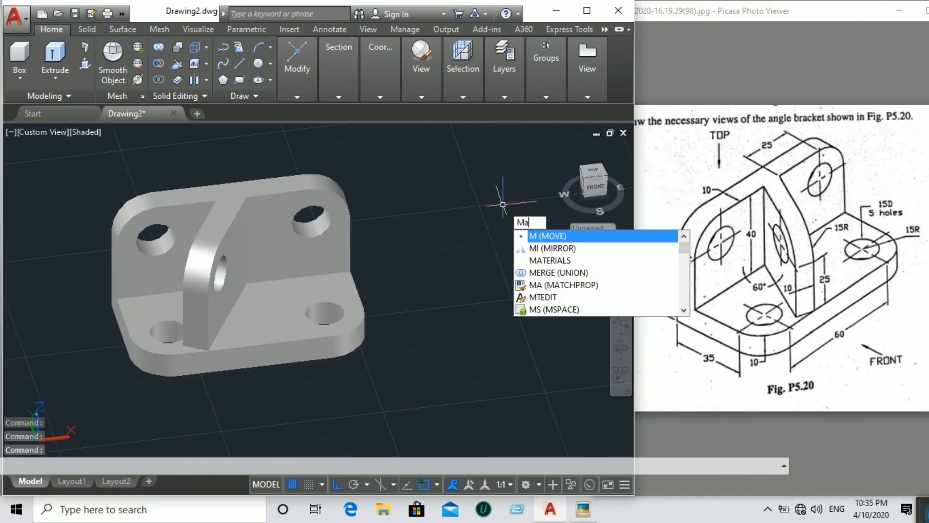
pyautogui.write('rials')
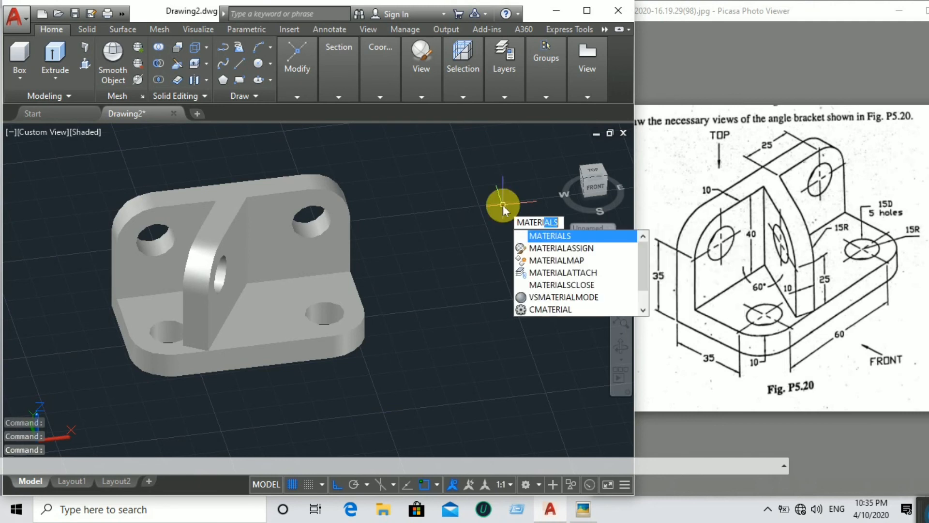
pyautogui.press('Return')
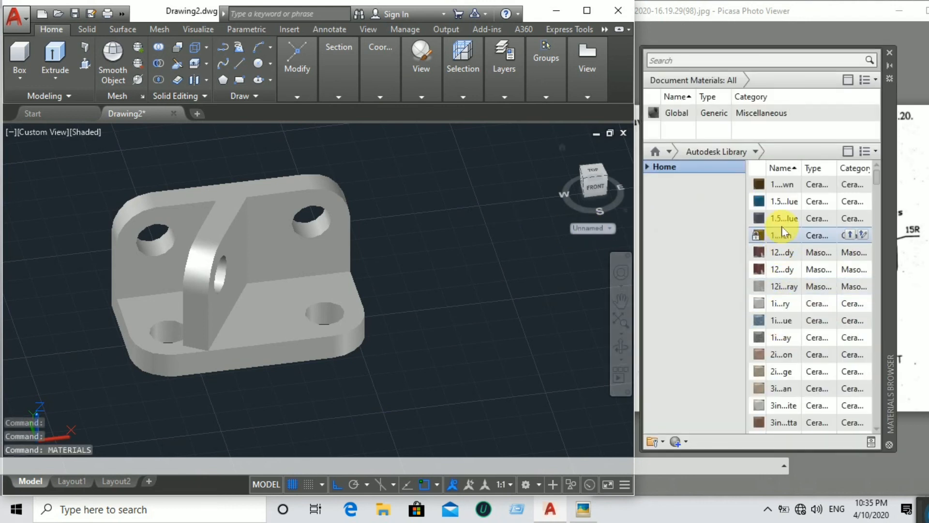
# Try to apply the blue 1.5 in ceramic tile material from the Autodesk Library to the bracket
pyautogui.moveTo(782, 209); pyautogui.dragTo(308, 269)
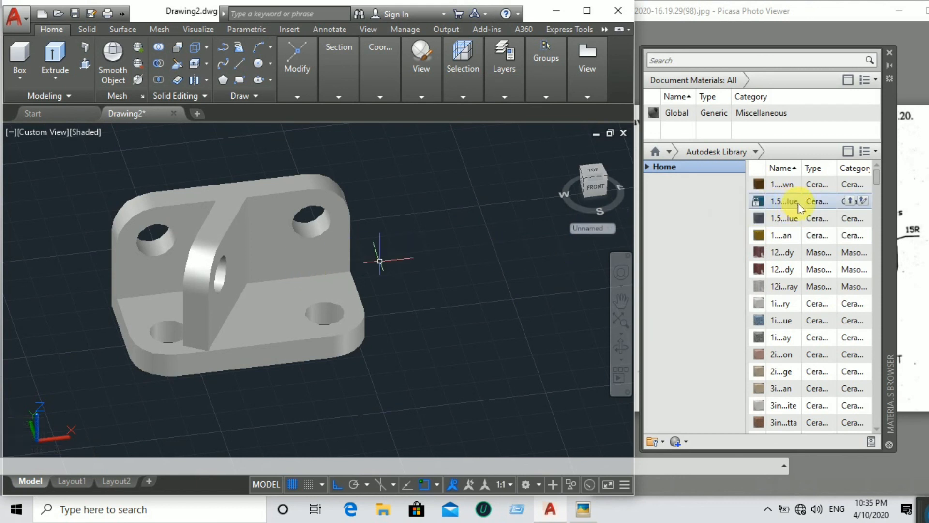
pyautogui.moveTo(798, 208); pyautogui.dragTo(421, 276)
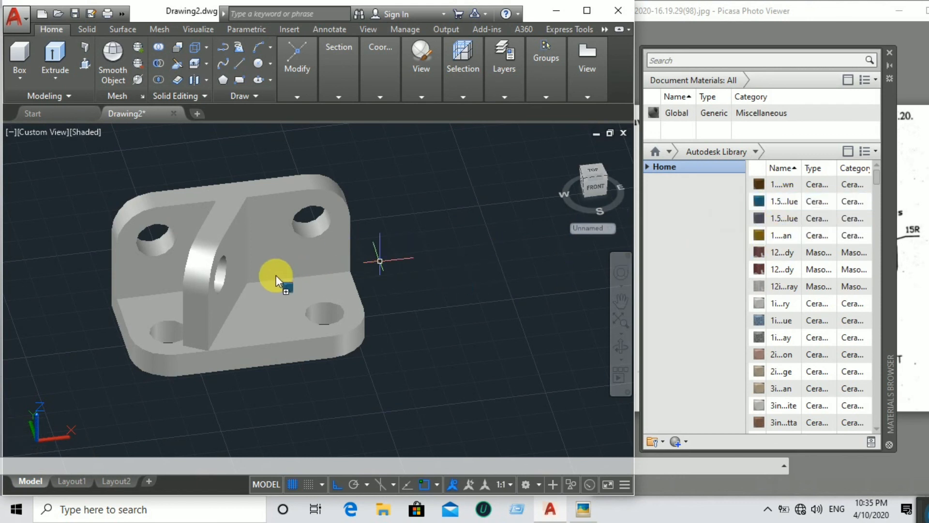
pyautogui.moveTo(275, 275); pyautogui.dragTo(276, 275)
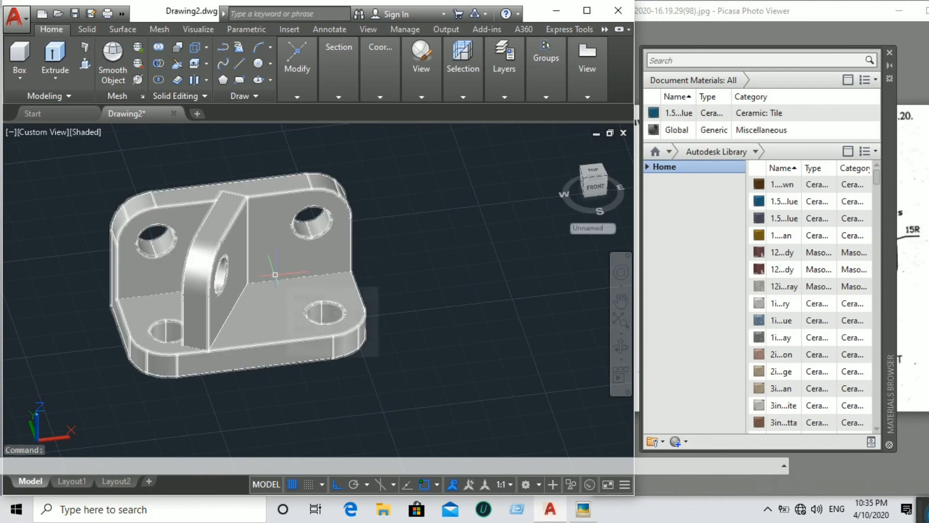
pyautogui.moveTo(735, 111); pyautogui.dragTo(262, 231)
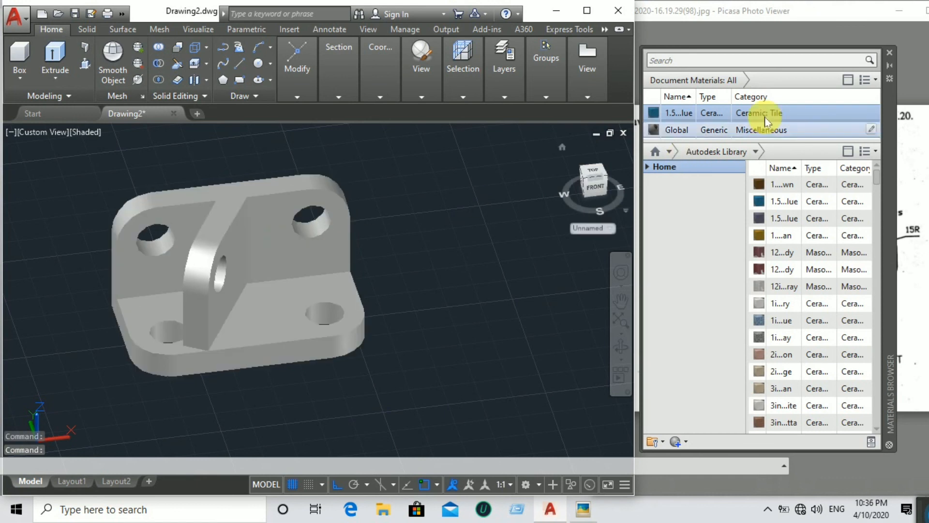
pyautogui.moveTo(766, 121); pyautogui.dragTo(583, 128)
pyautogui.moveTo(208, 222); pyautogui.dragTo(209, 223)
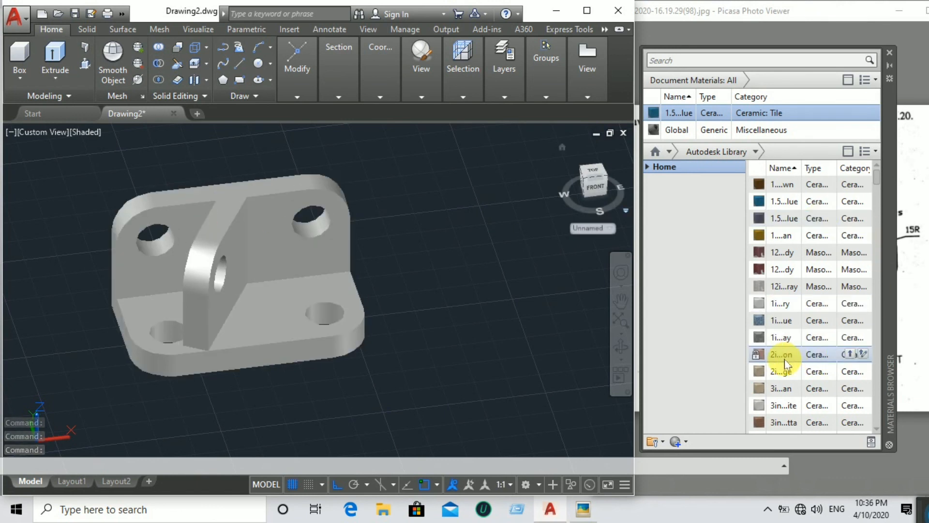
# Apply the 2in Square - Salmon ceramic material to the bracket and set its color to yellow, RGB 241,245,36
pyautogui.moveTo(789, 357); pyautogui.dragTo(277, 330)
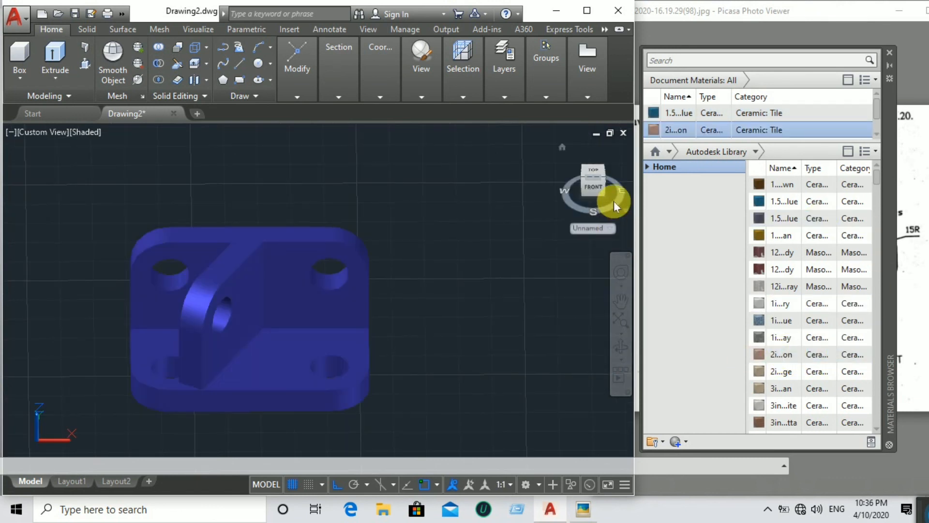
pyautogui.scroll(-1, 844, 120)
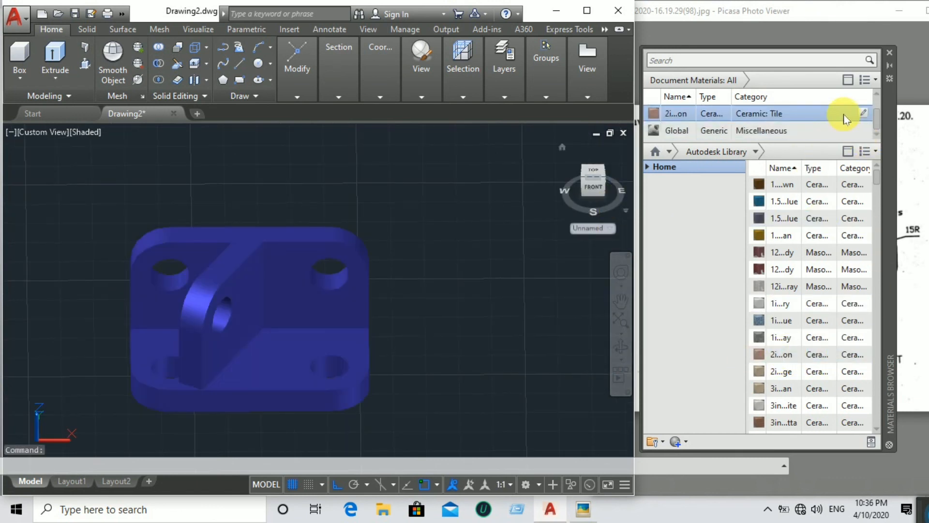
pyautogui.click(860, 115)
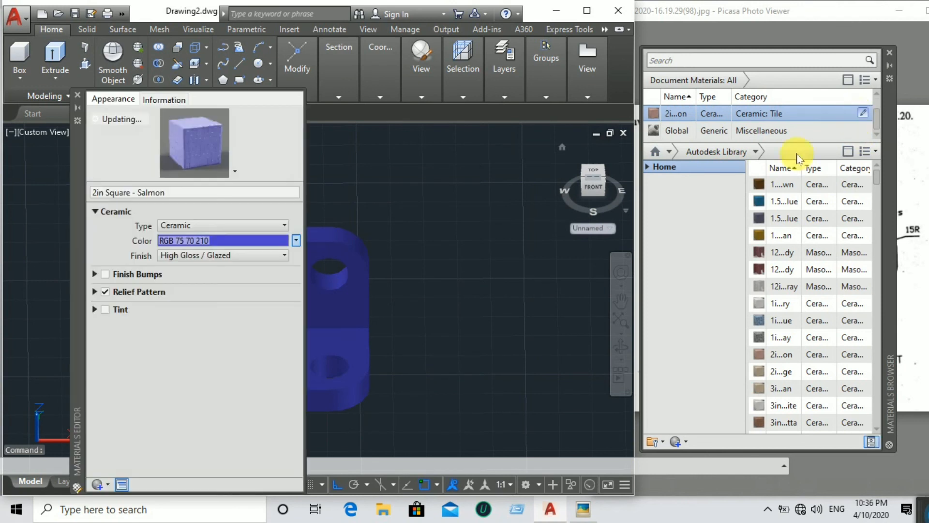
pyautogui.click(295, 241)
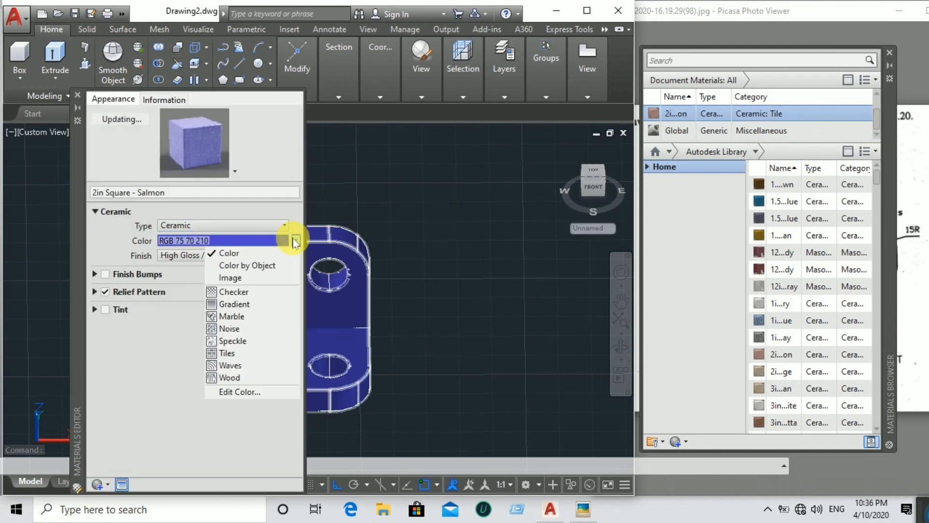
pyautogui.click(248, 391)
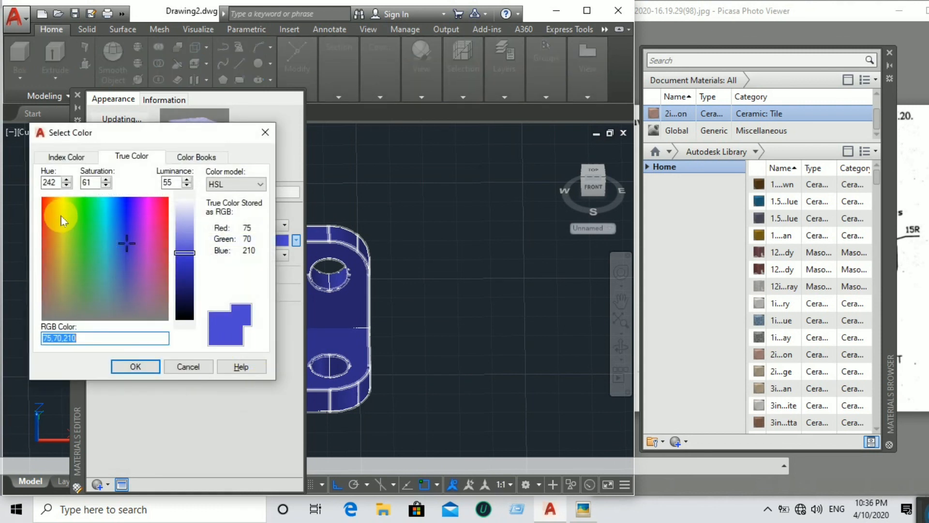
pyautogui.click(63, 207)
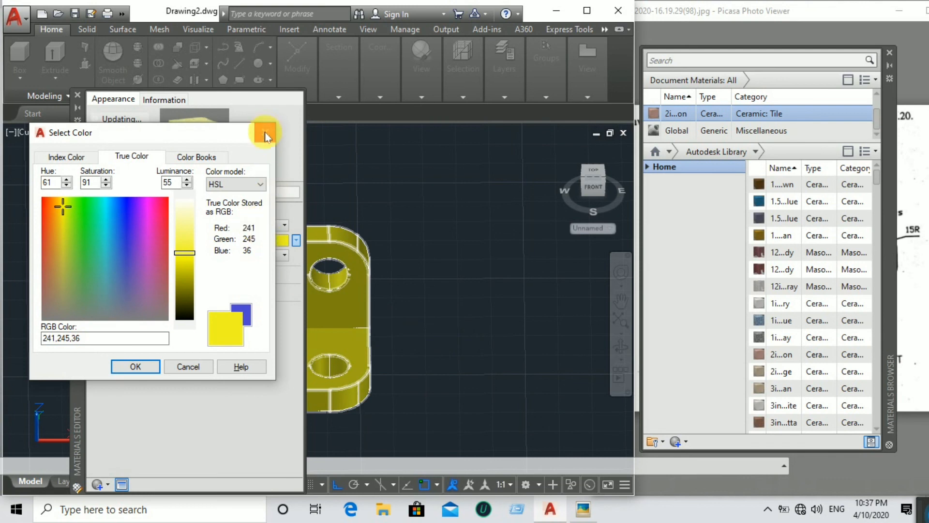
pyautogui.click(137, 367)
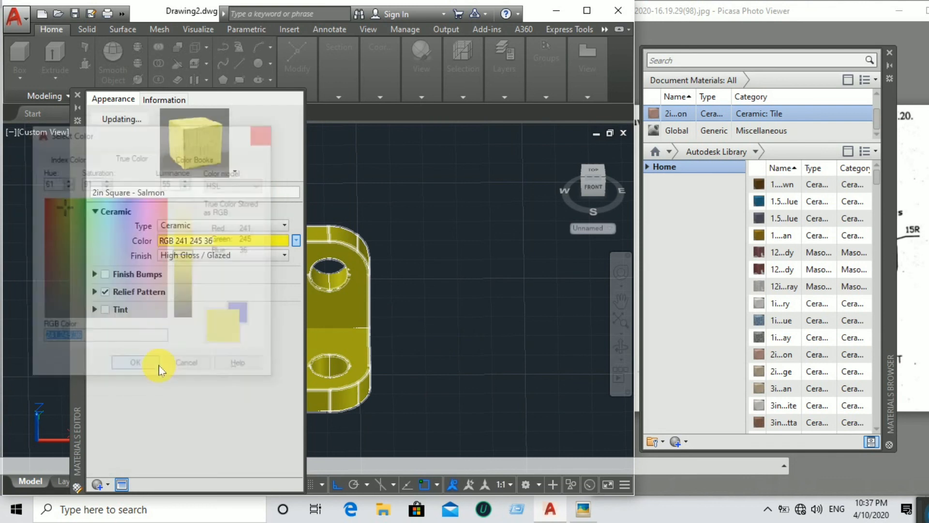
pyautogui.click(77, 95)
pyautogui.moveTo(506, 331); pyautogui.dragTo(499, 295, button='middle')
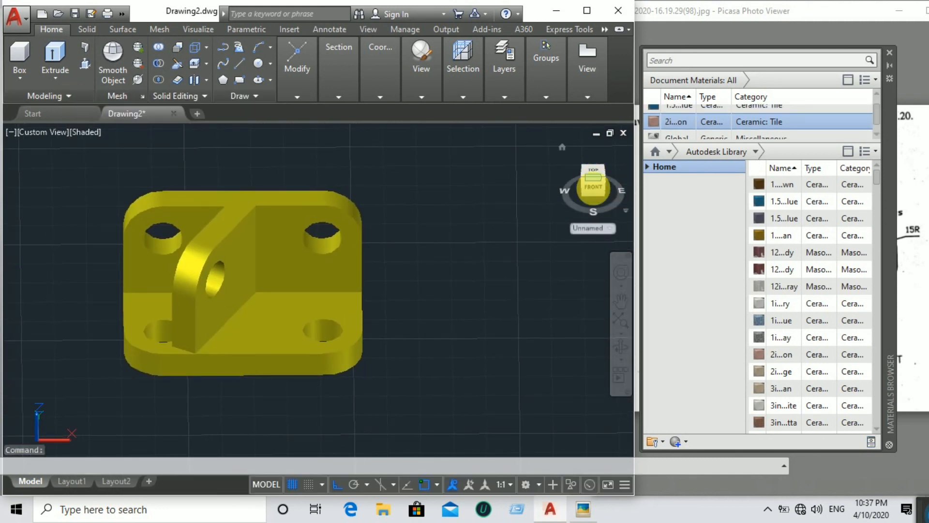
pyautogui.moveTo(593, 187); pyautogui.dragTo(594, 206)
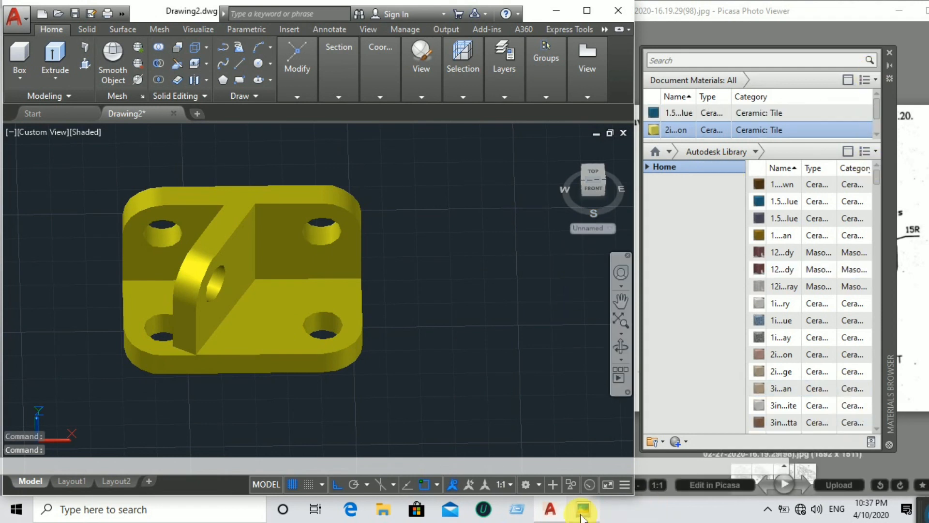
pyautogui.moveTo(582, 516)
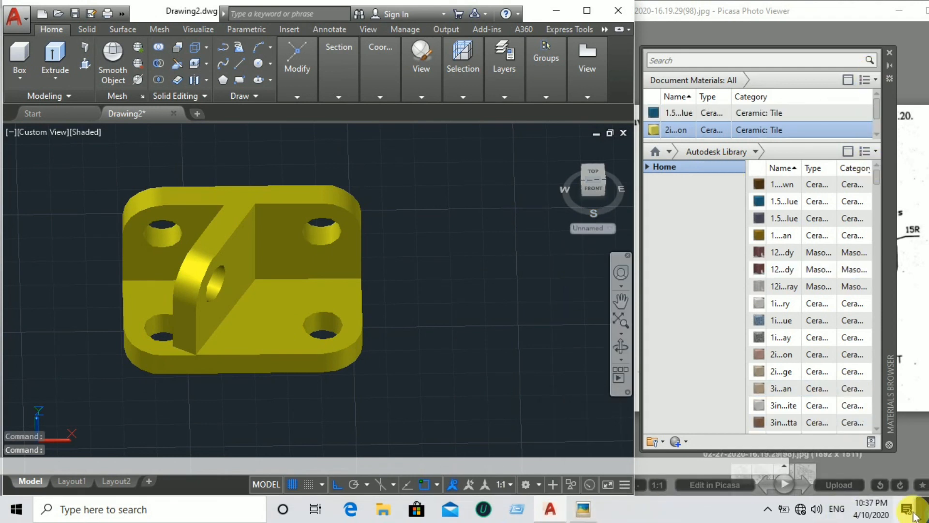
pyautogui.moveTo(562, 465); pyautogui.dragTo(489, 450)
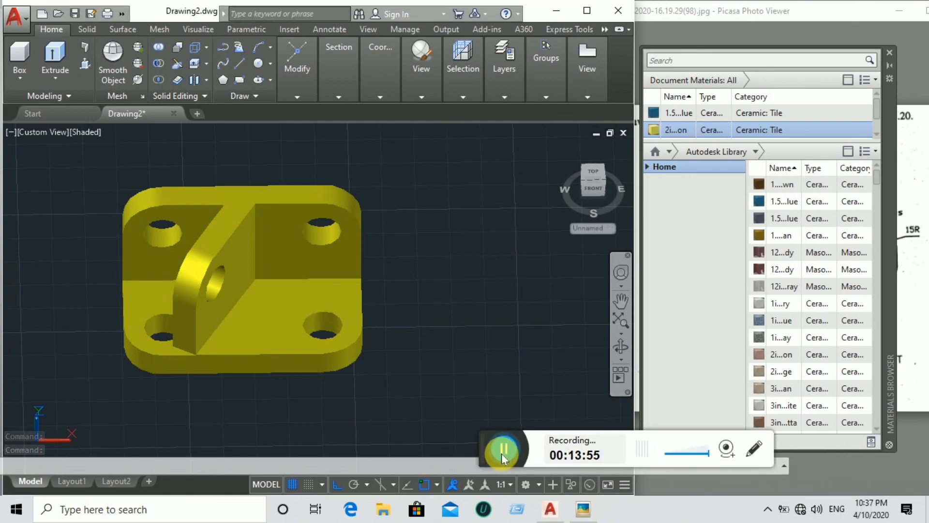